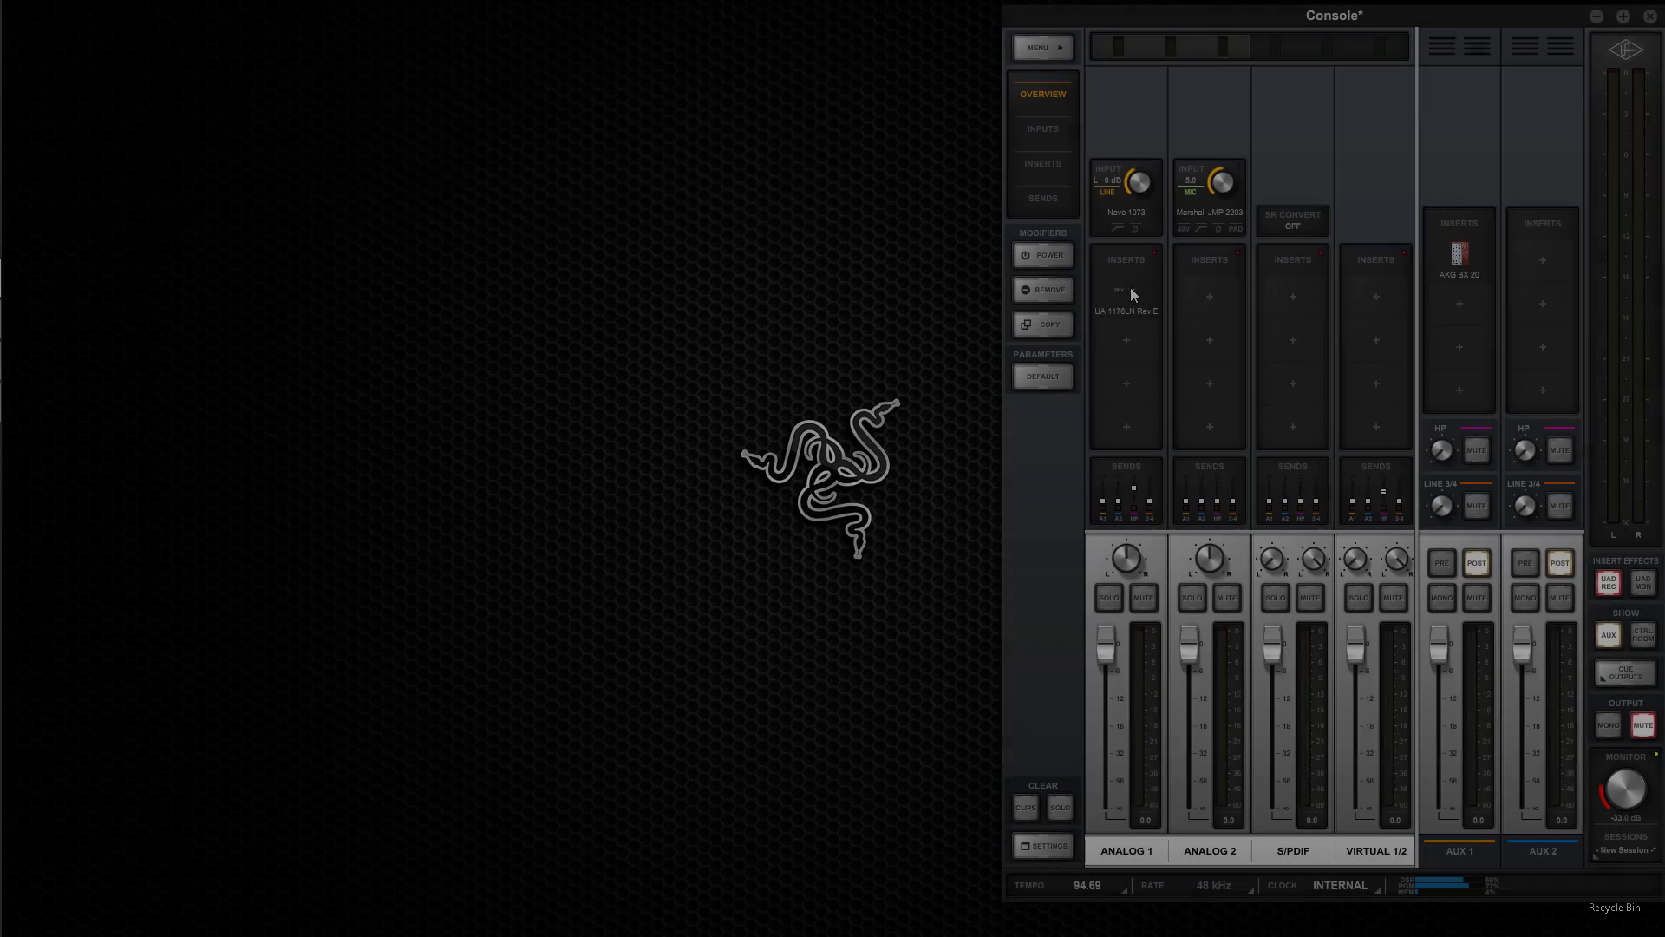
Open the UA 1176LN and AKG BX 20 inserts, plus the Neve 1073 and Marshall JMP 2203 preamps on the two analog channels.
left_click(1131, 288)
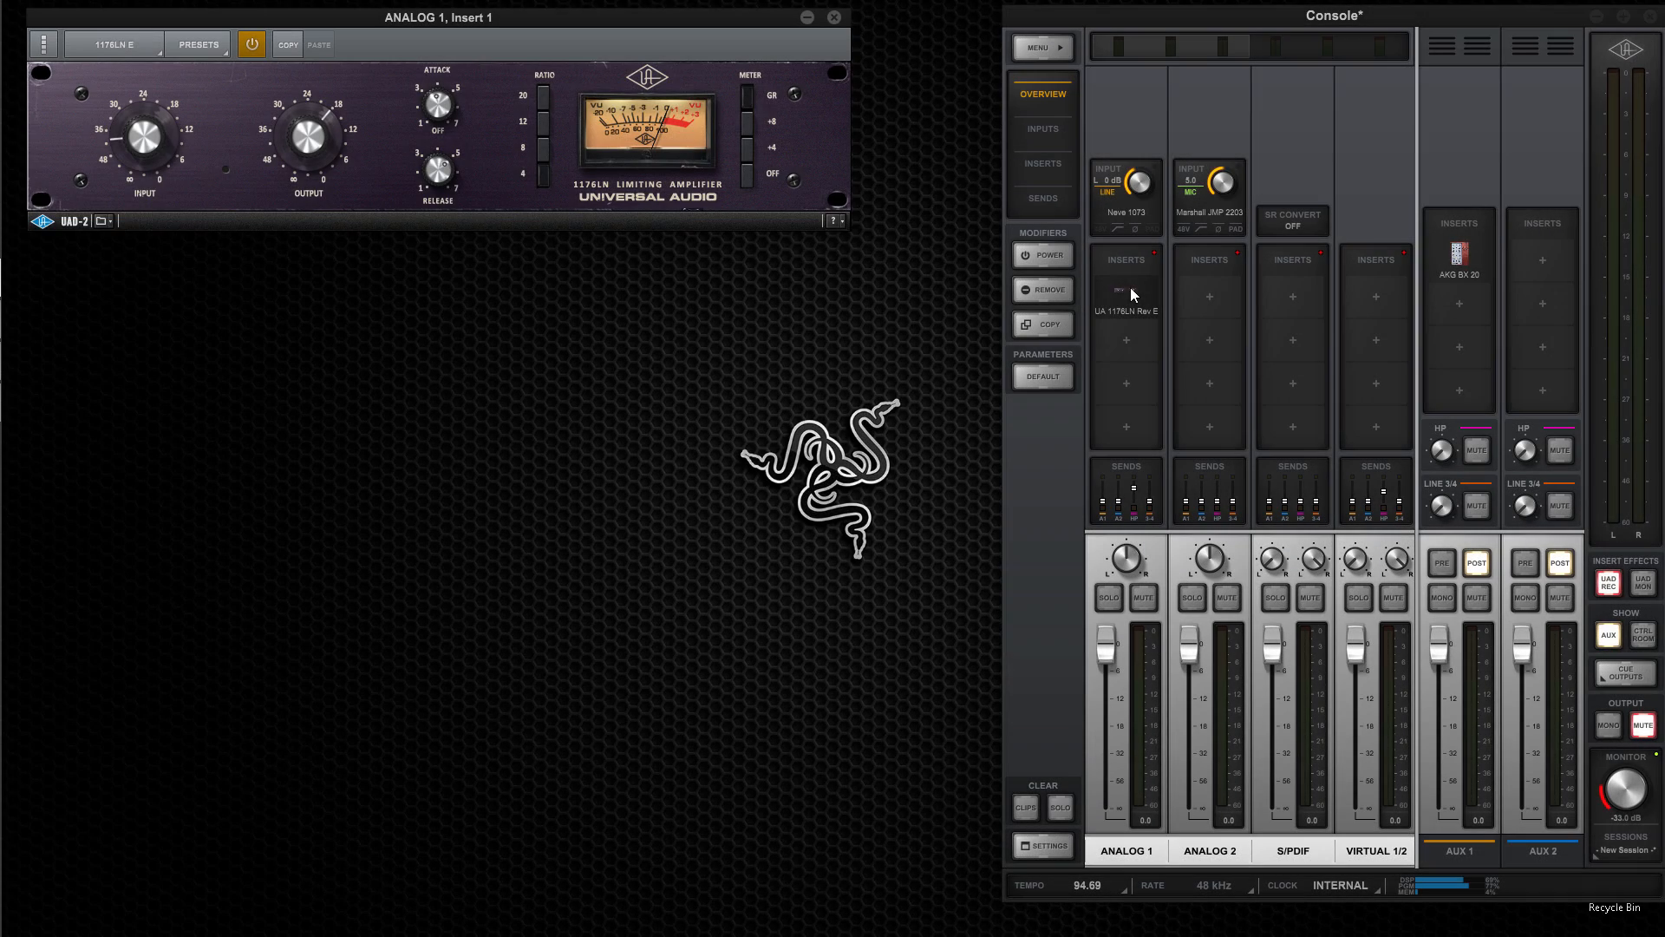
left_click(1458, 254)
left_click(1154, 212)
left_click(1205, 210)
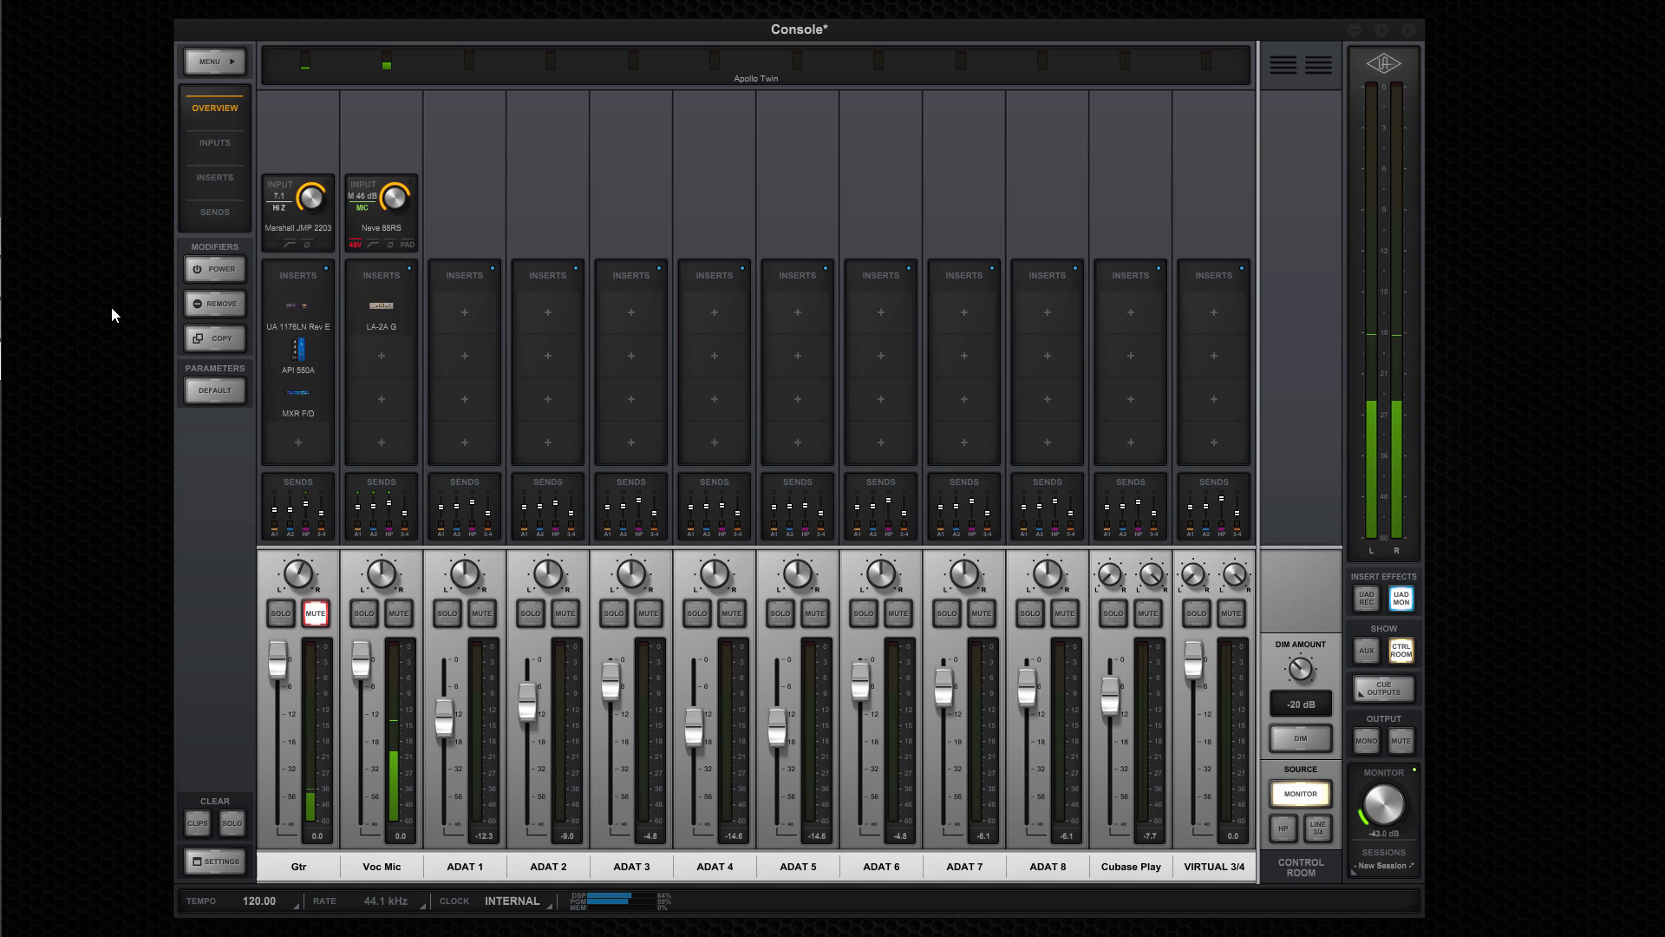
View the channel inputs and inserts, and open the LA-2A compressor on the Voc Mic channel.
left_click(223, 143)
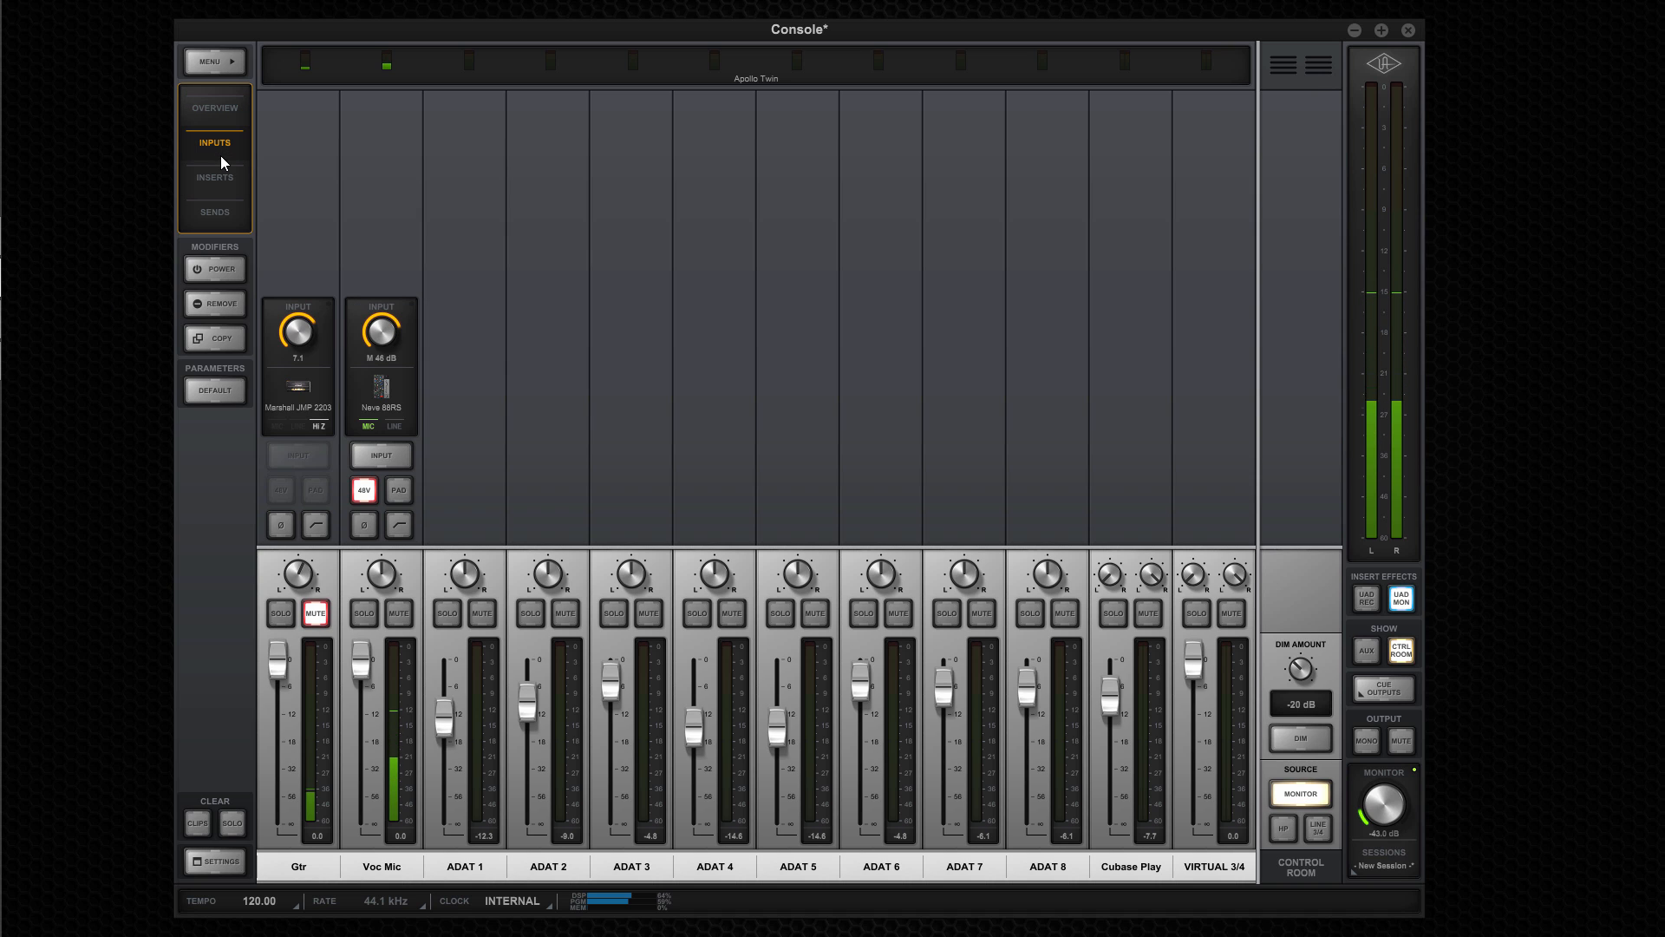
left_click(224, 178)
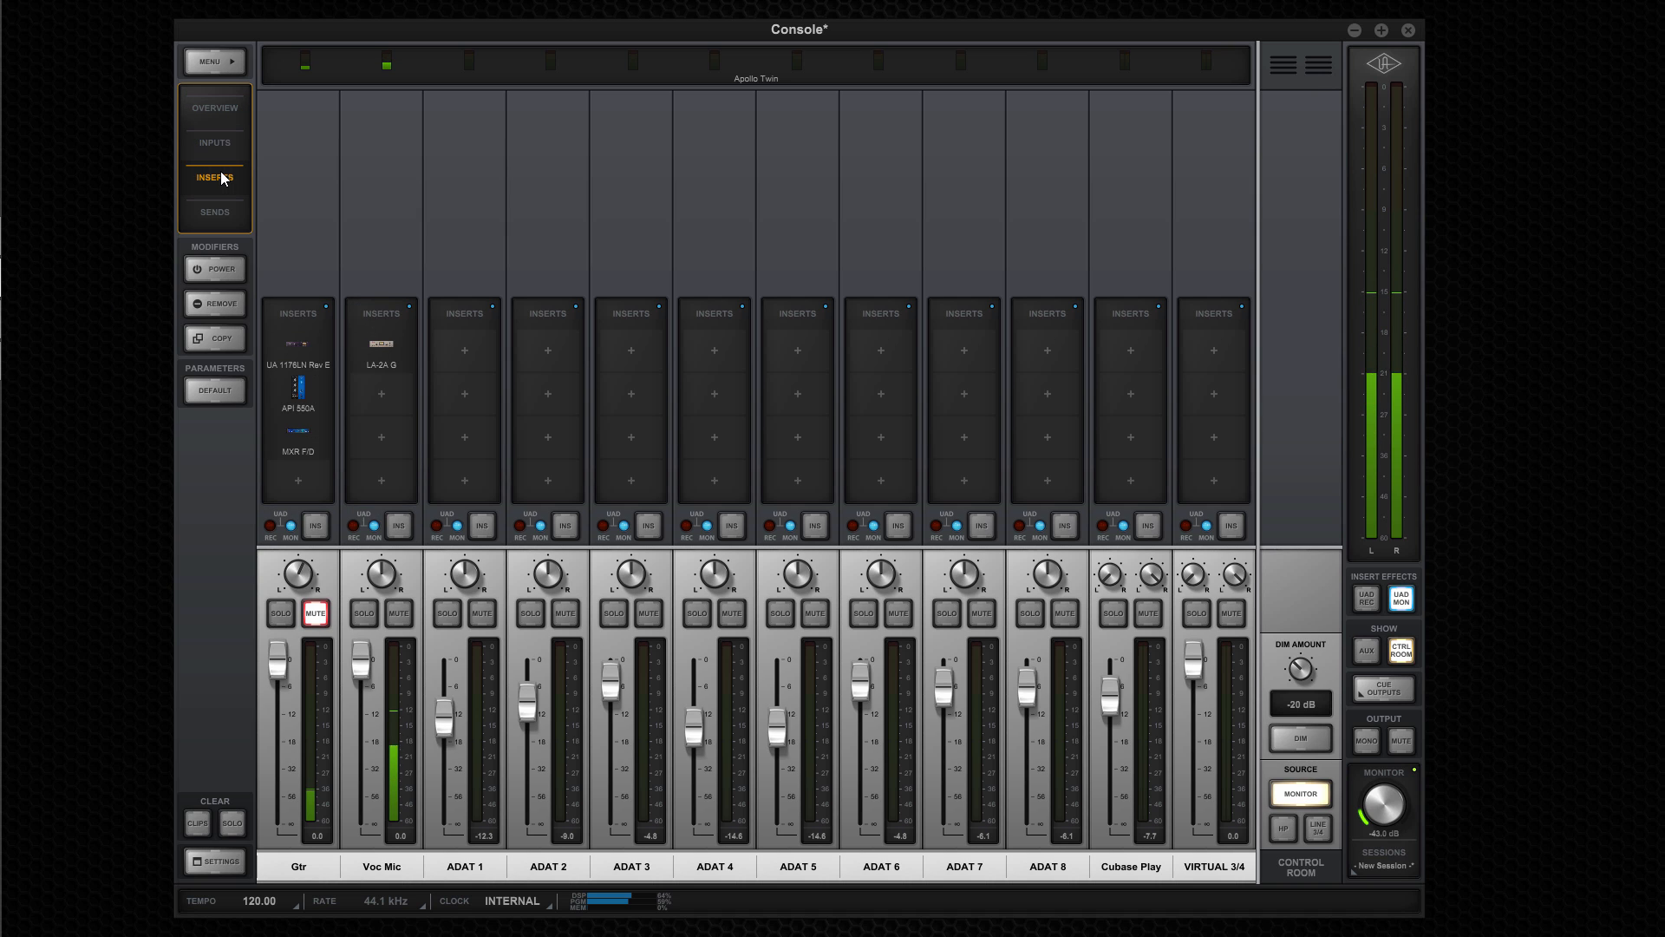
left_click(386, 355)
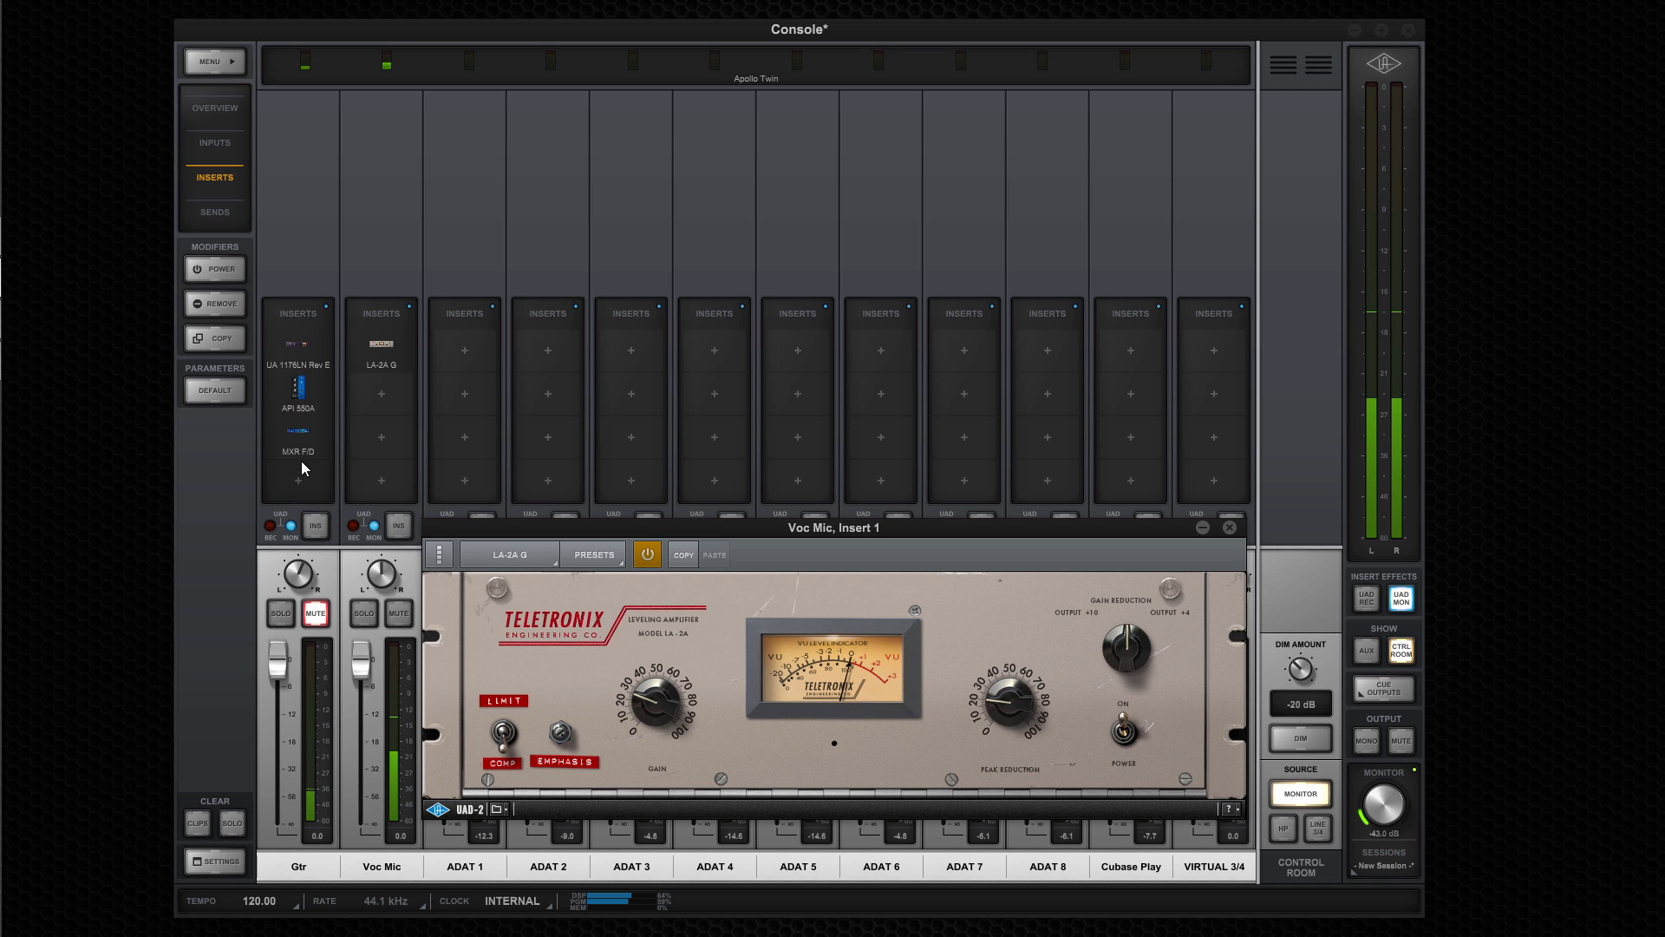
Lower the Voc Mic headphone send to about -14.1 dB and return to the overview.
left_click(211, 210)
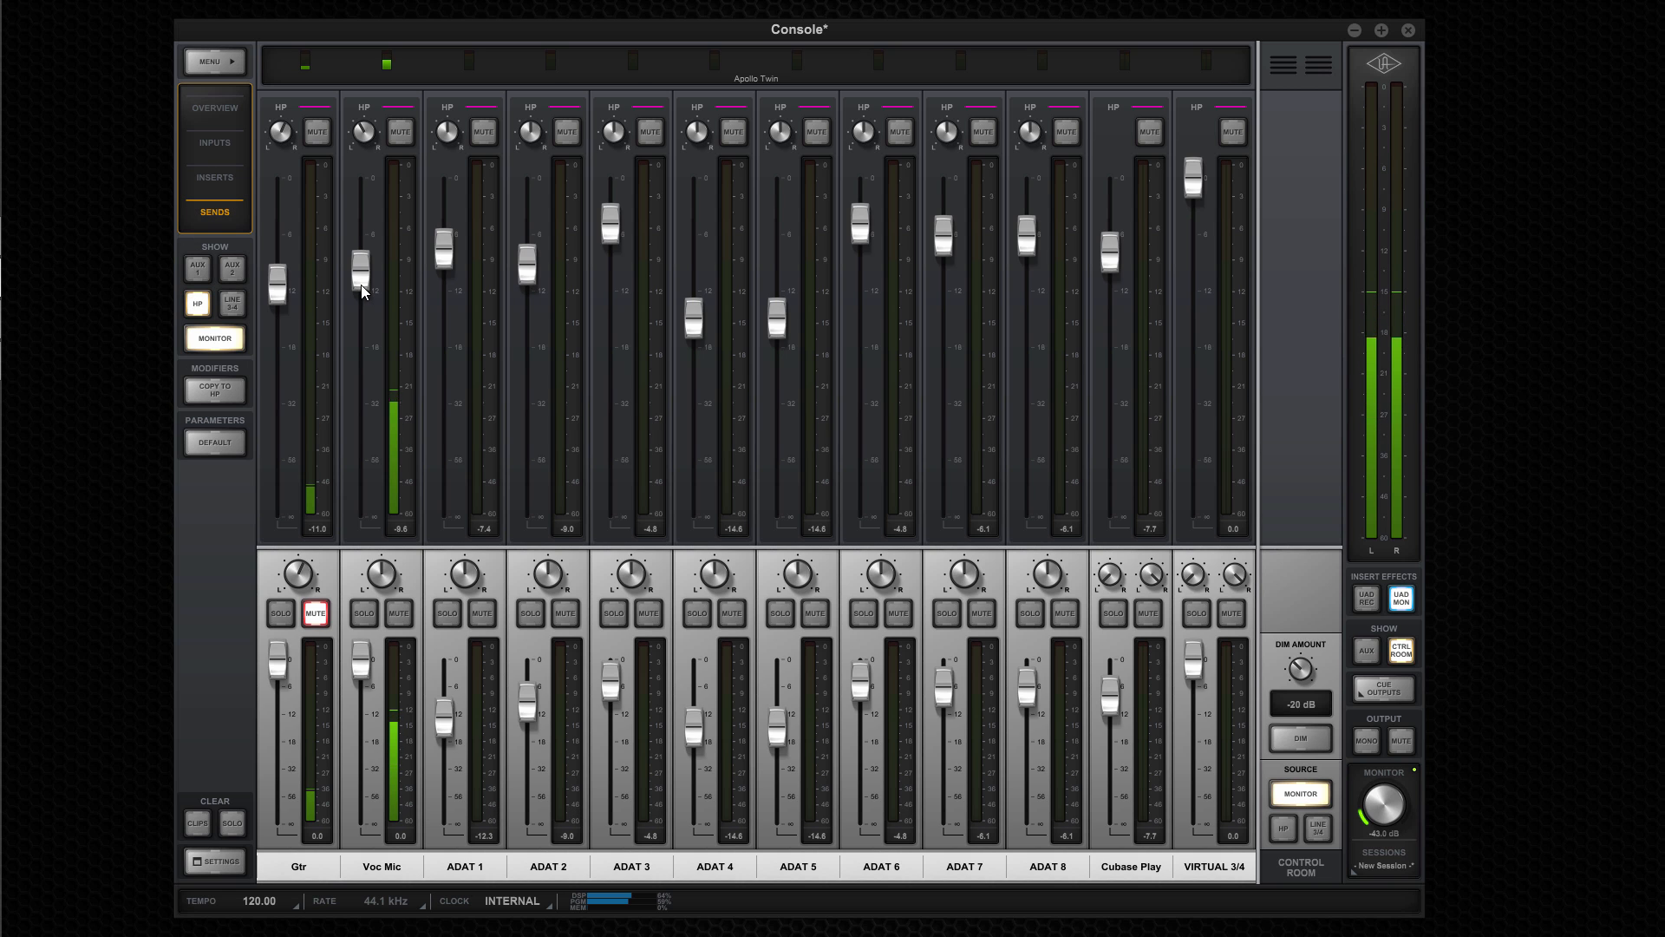
left_click_drag(361, 284, 362, 327)
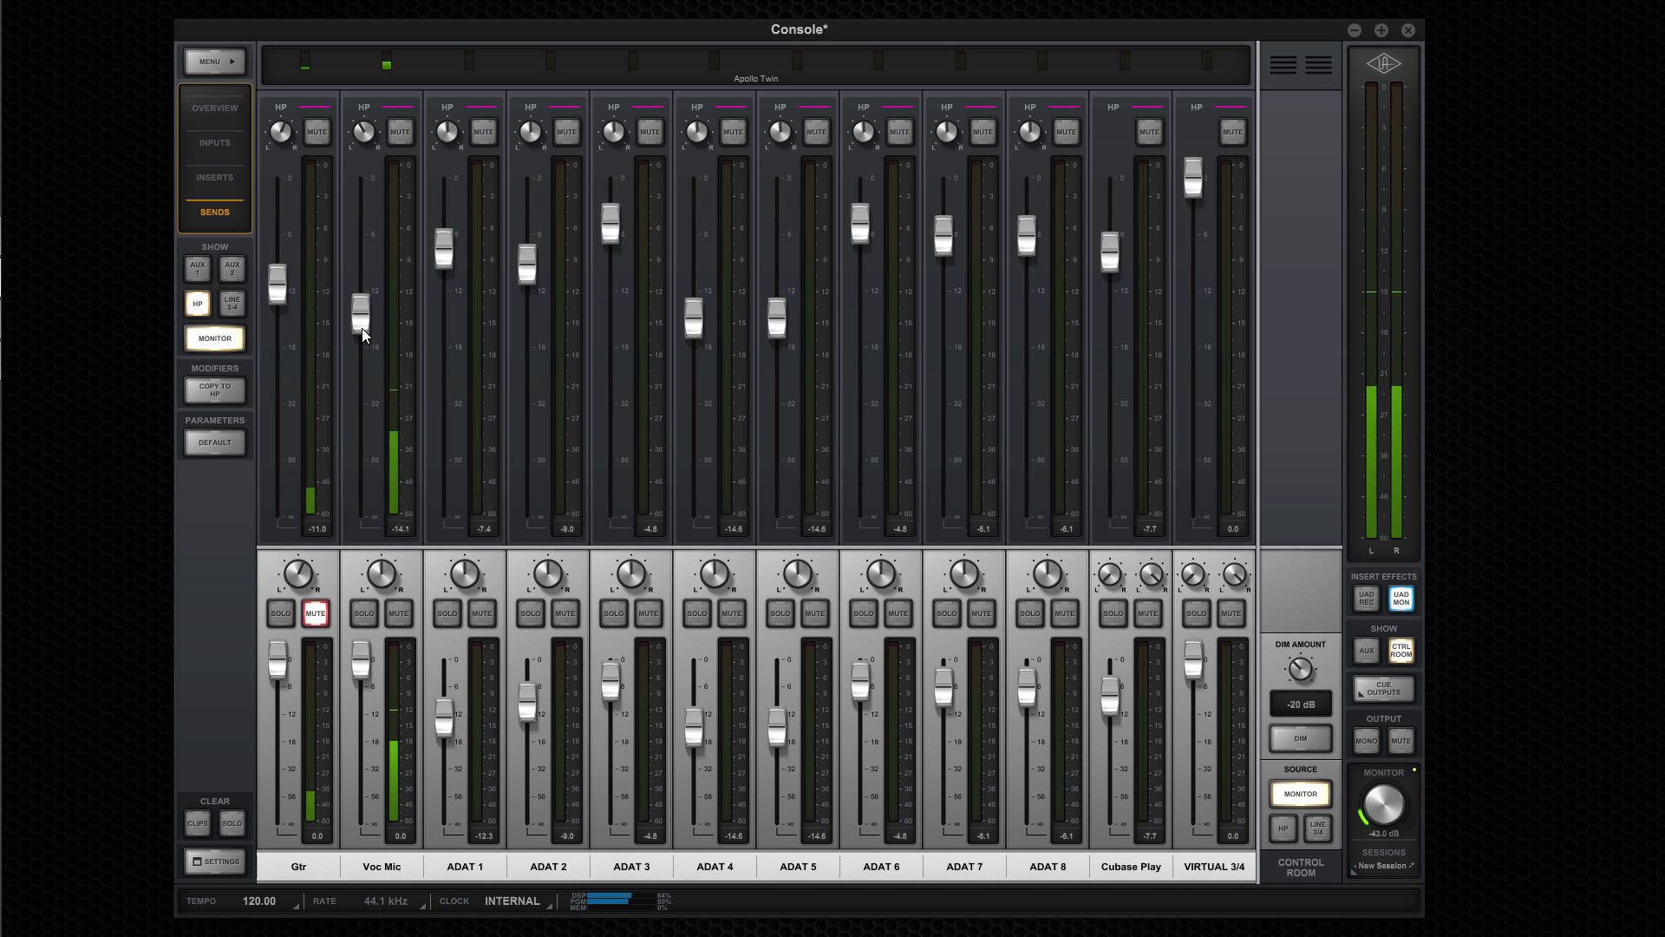
left_click(210, 102)
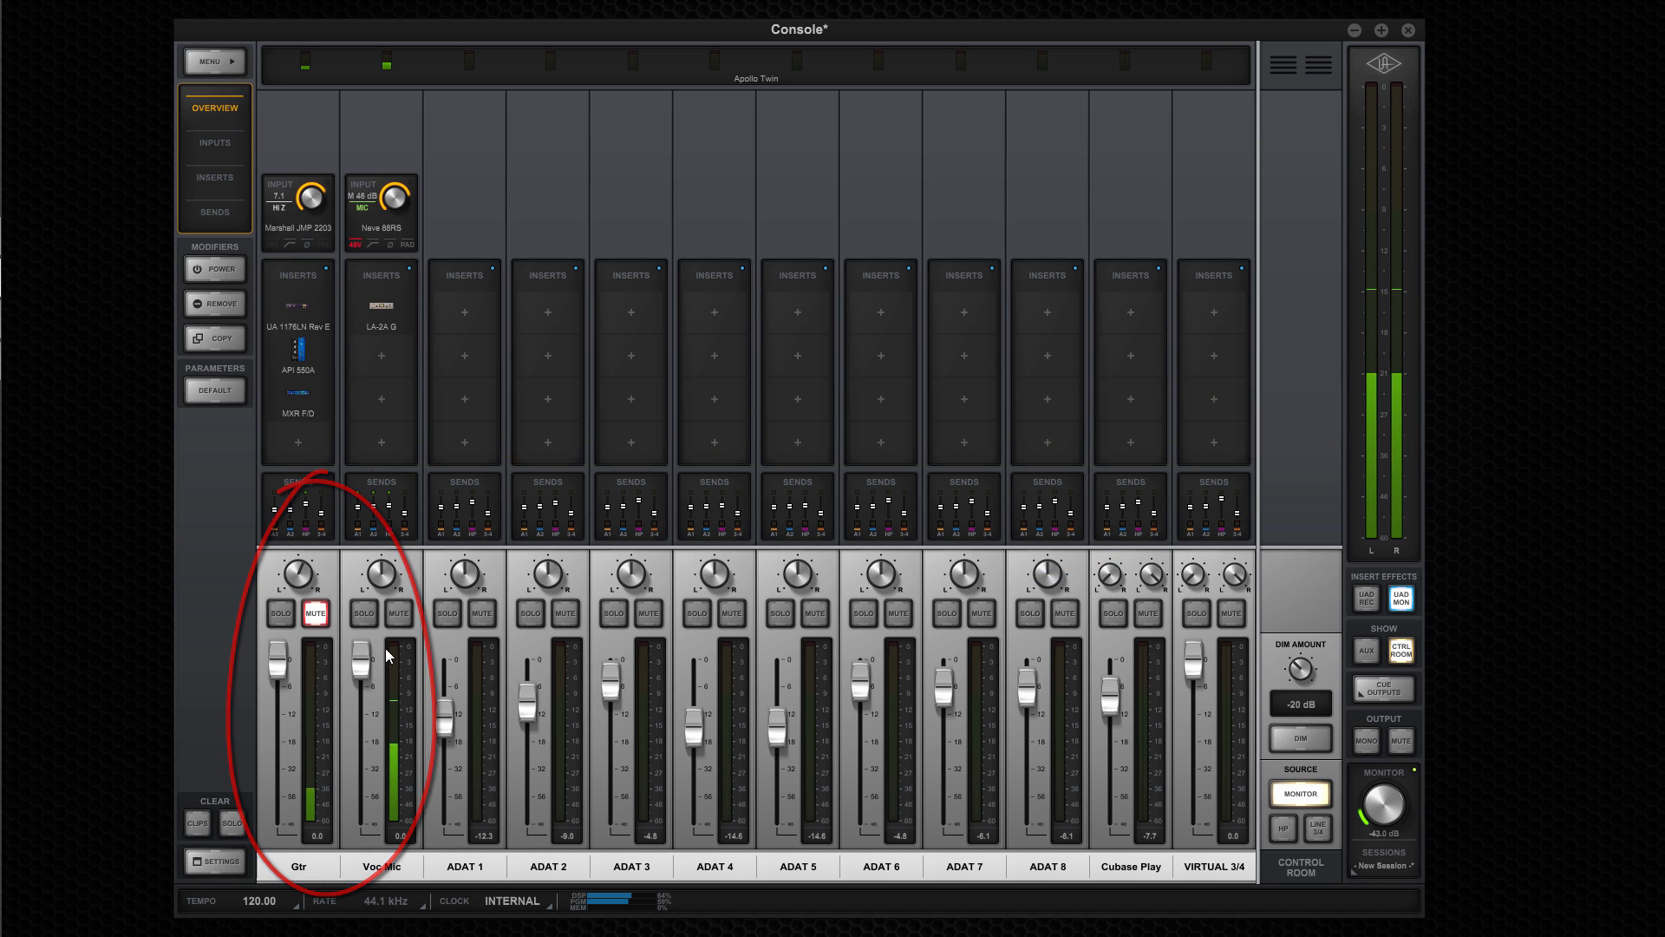
Adjust the Voc Mic monitor fader to about -1.7 dB, muting the channel in between and unmuting it at the end.
left_click_drag(360, 666, 358, 751)
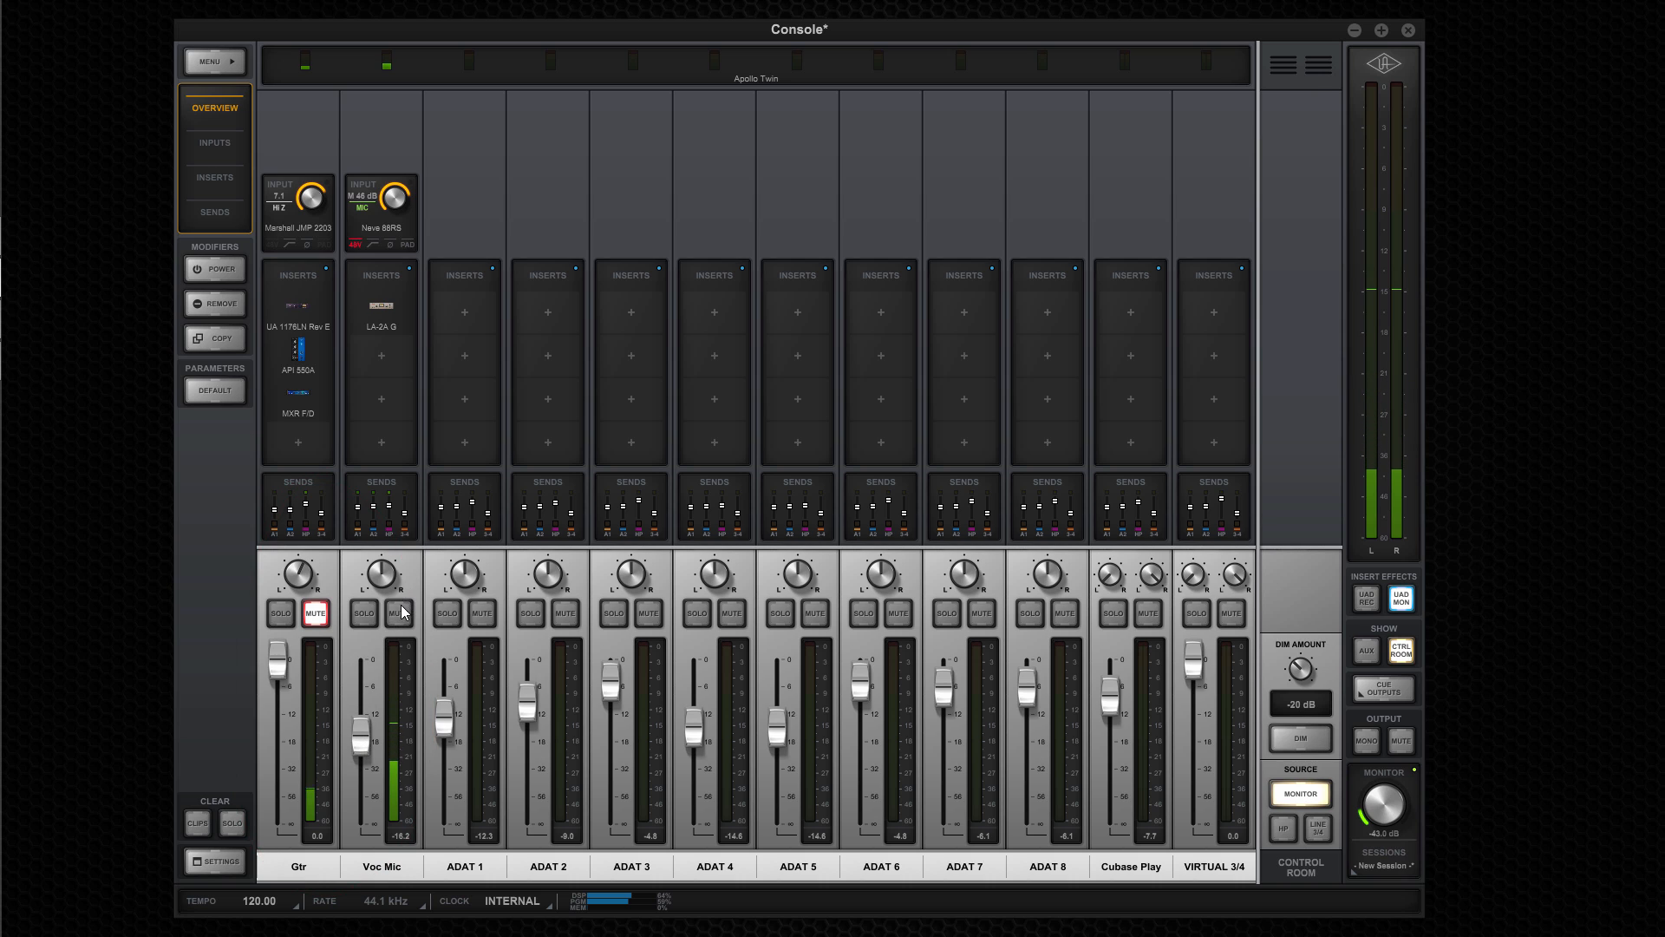
left_click(402, 612)
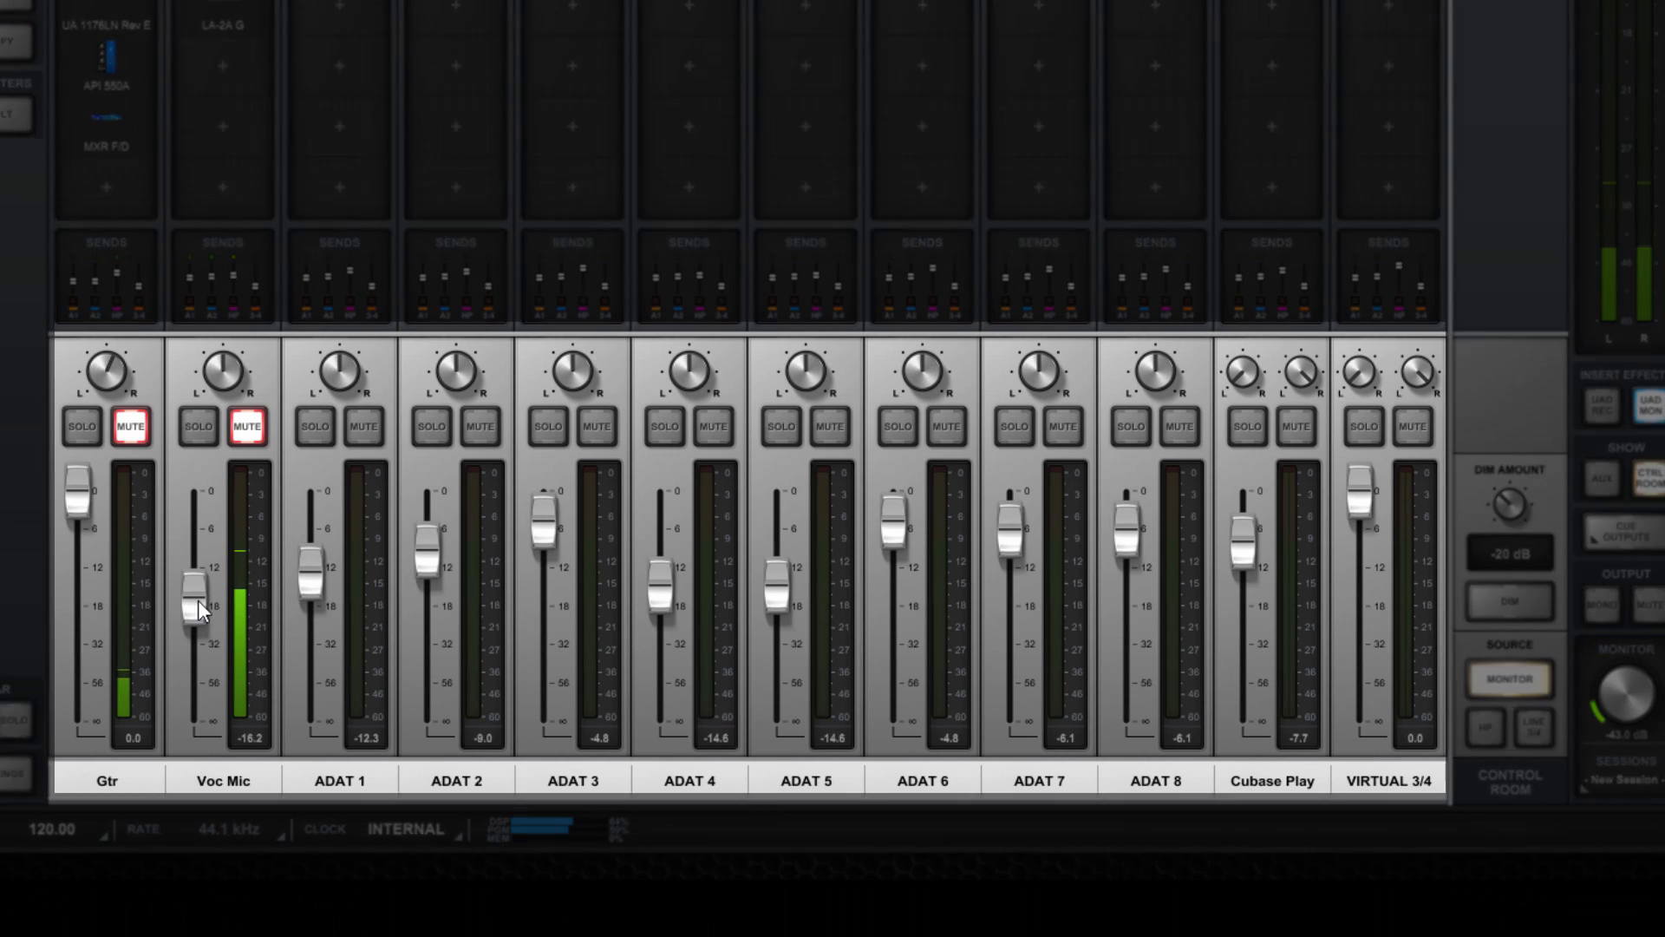
left_click_drag(363, 737, 364, 706)
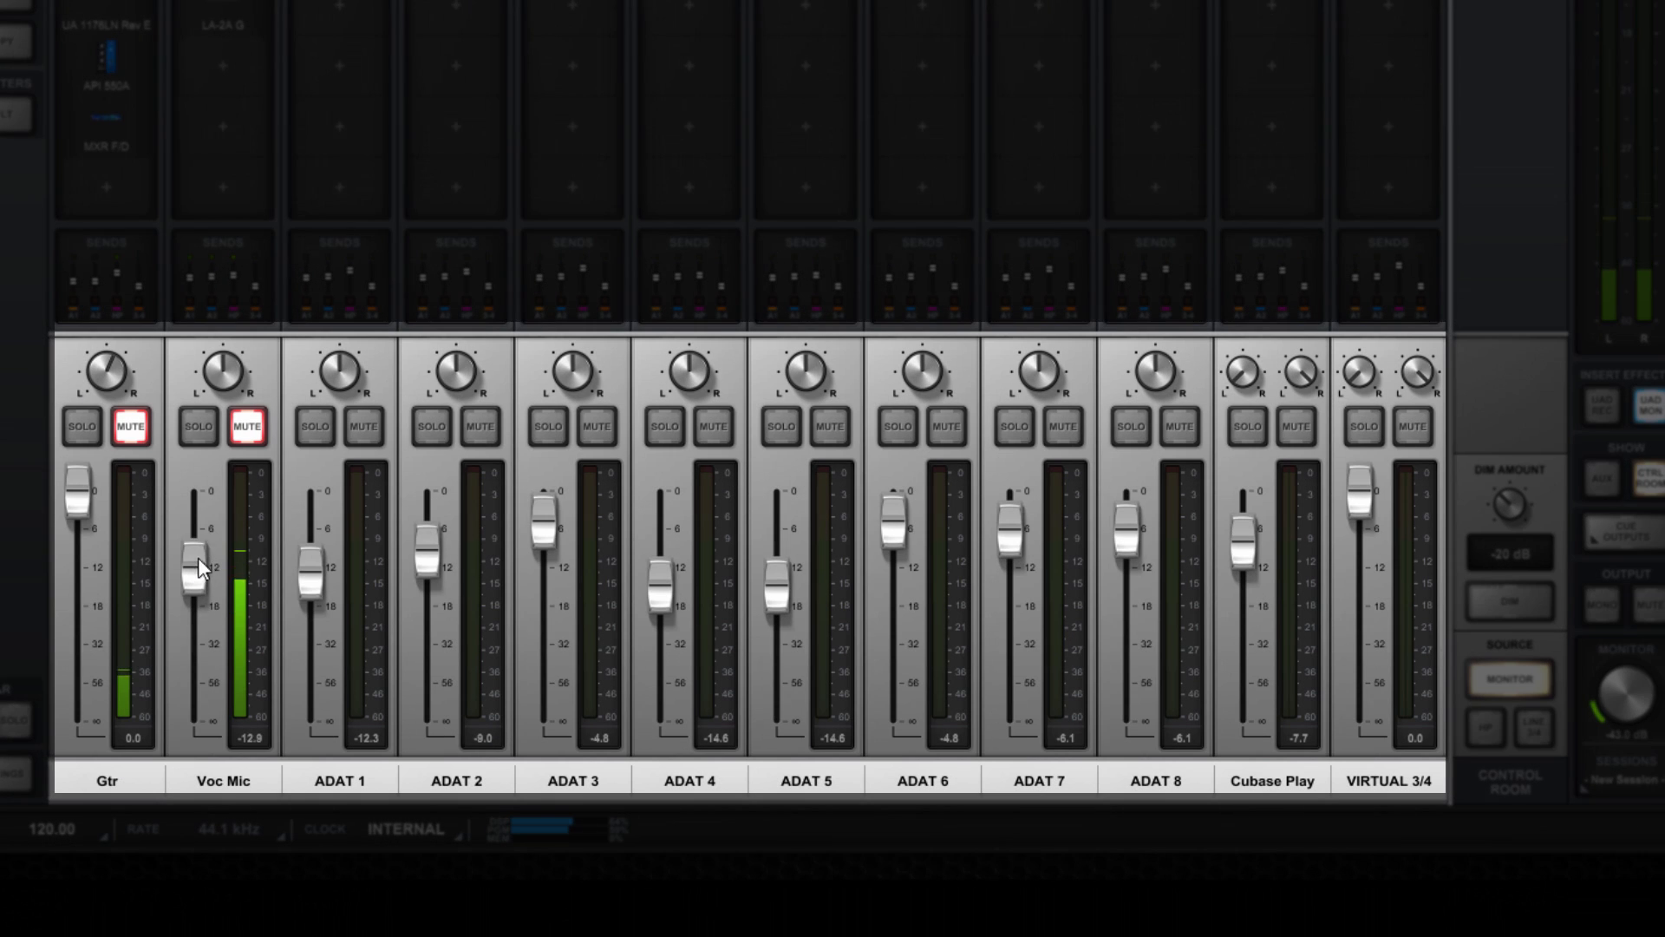
left_click_drag(198, 557, 196, 490)
left_click(247, 426)
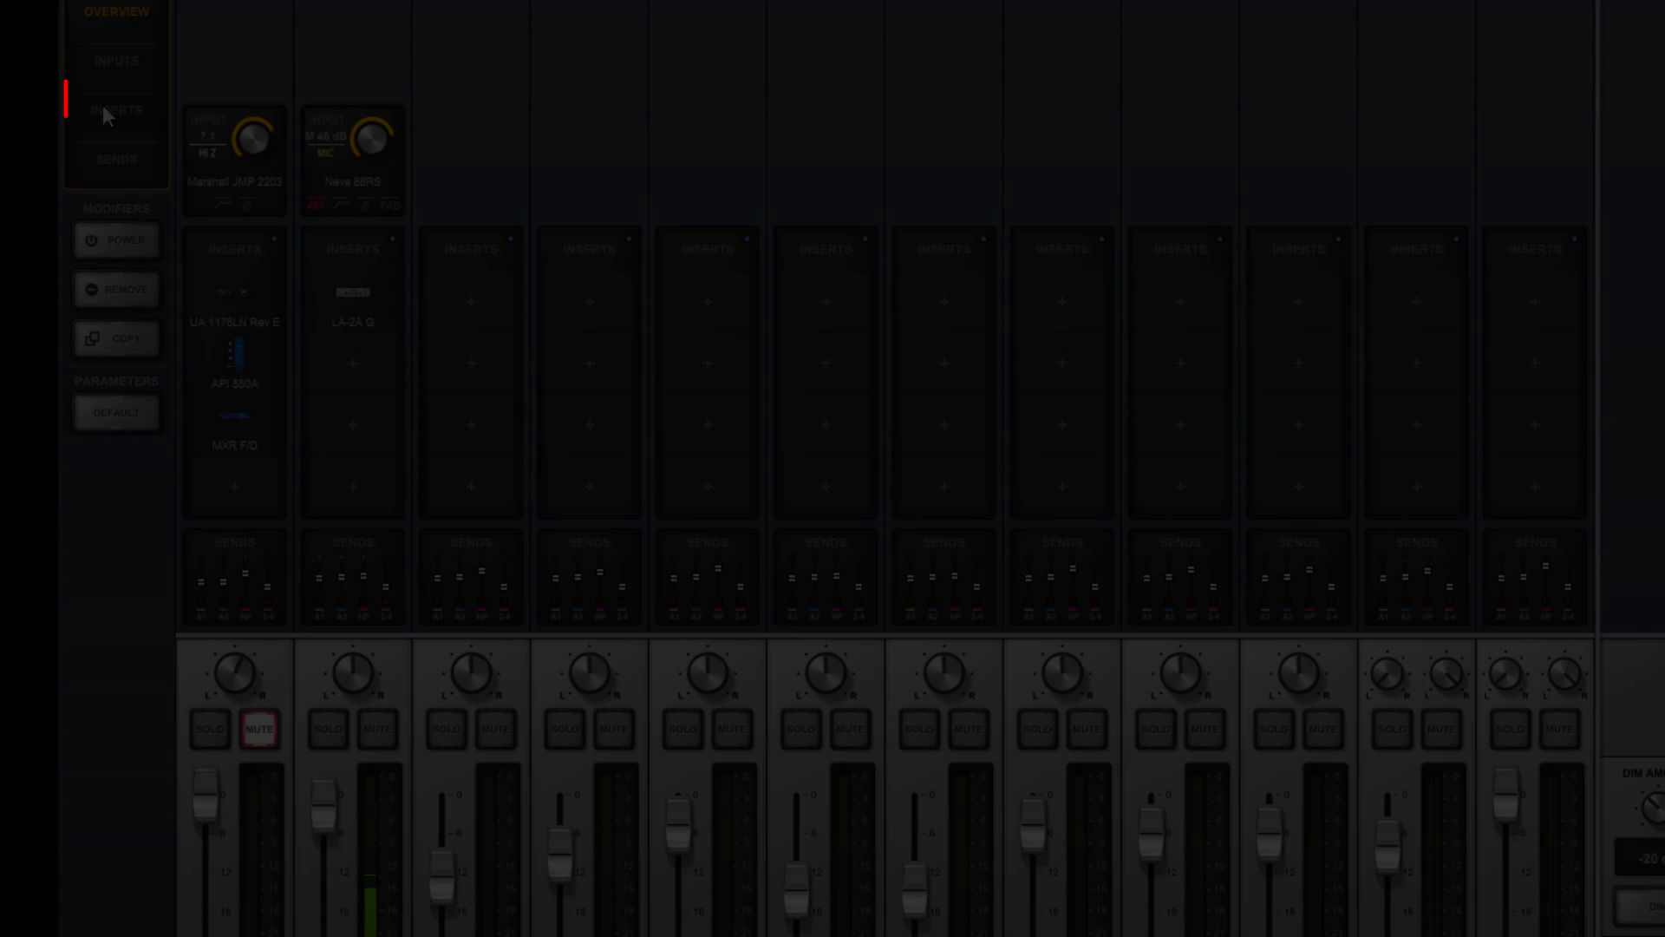
Try UAD REC insert processing on Voc Mic and ADAT 5, restoring UAD MON on all channels.
left_click(113, 116)
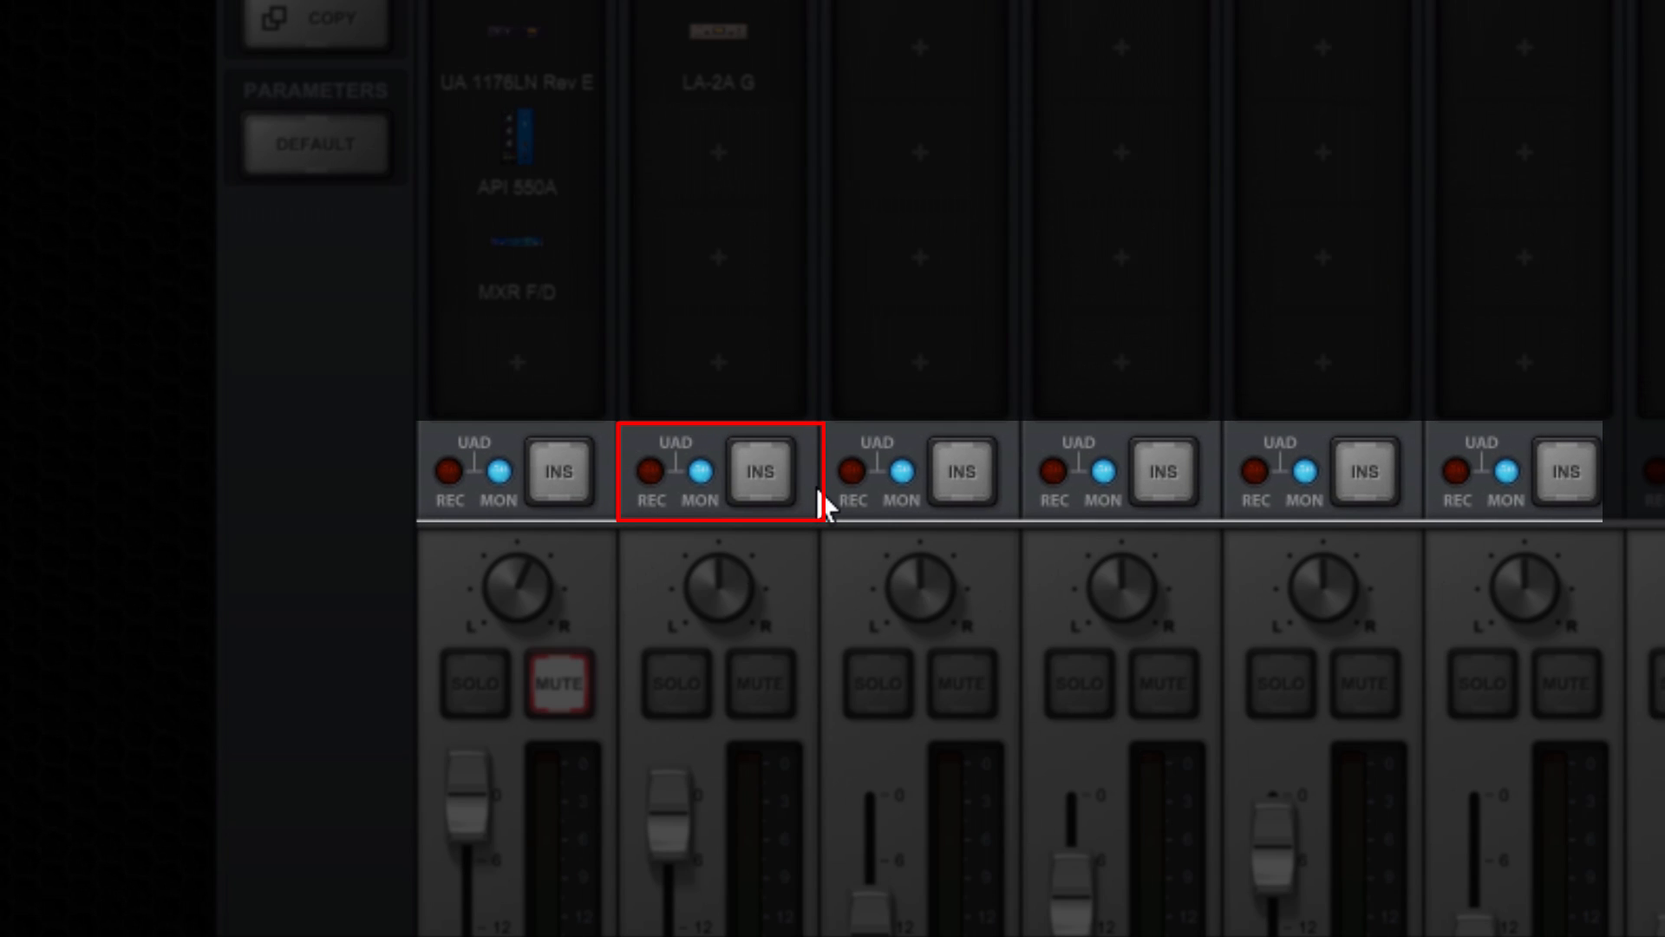
left_click(780, 483)
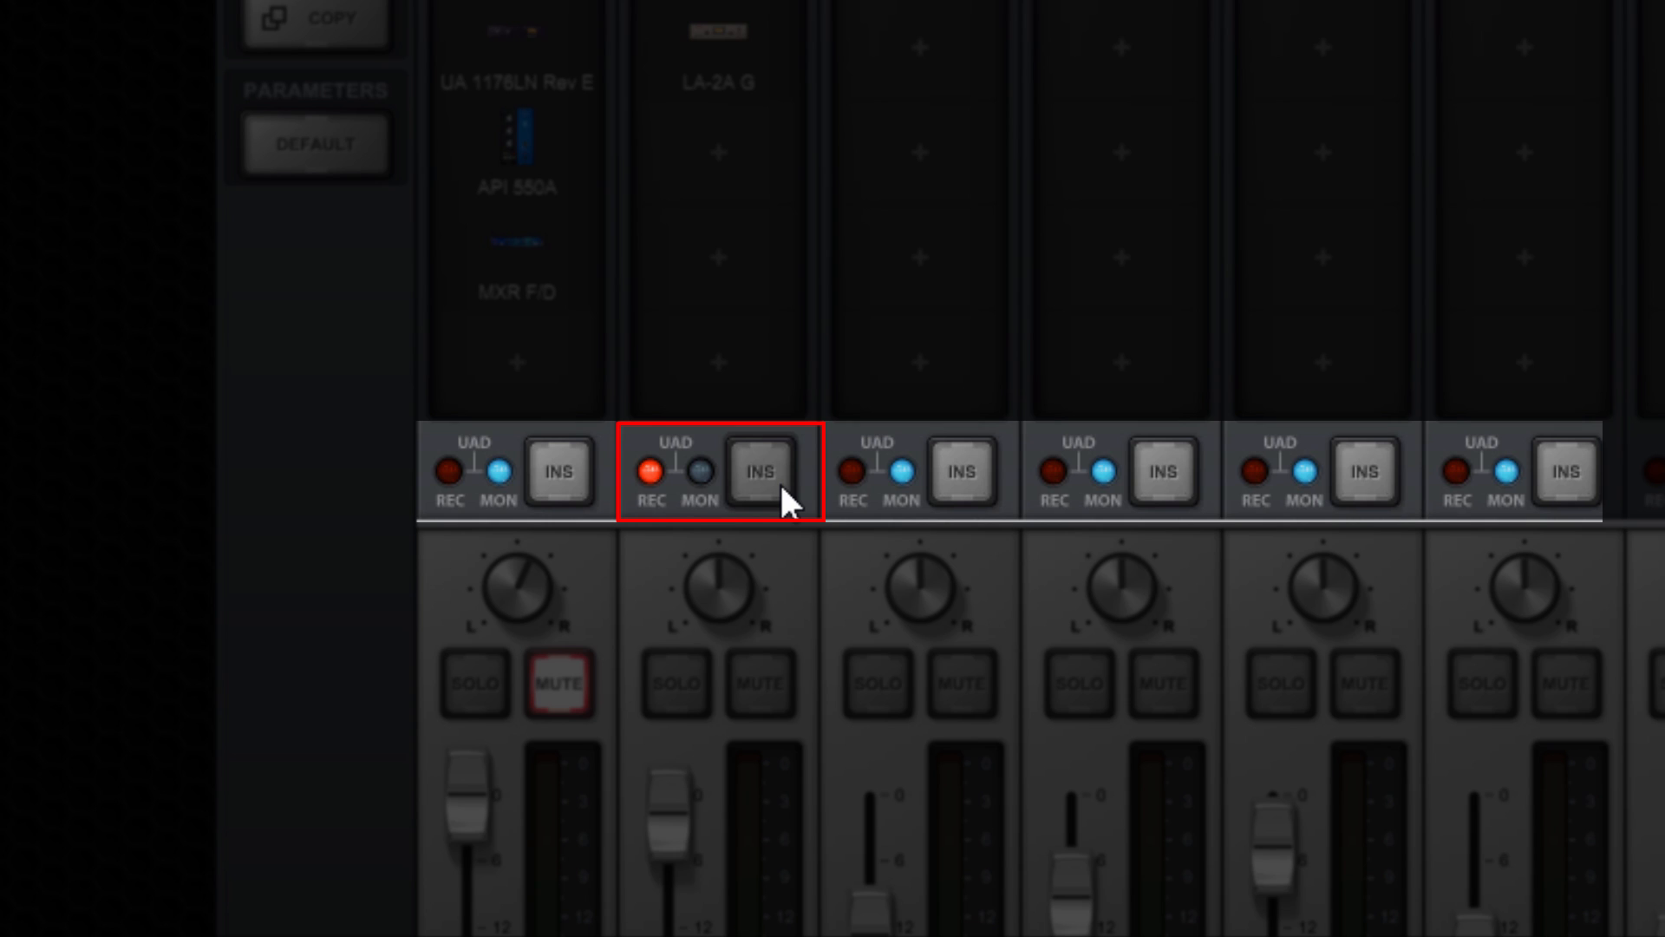
left_click(779, 482)
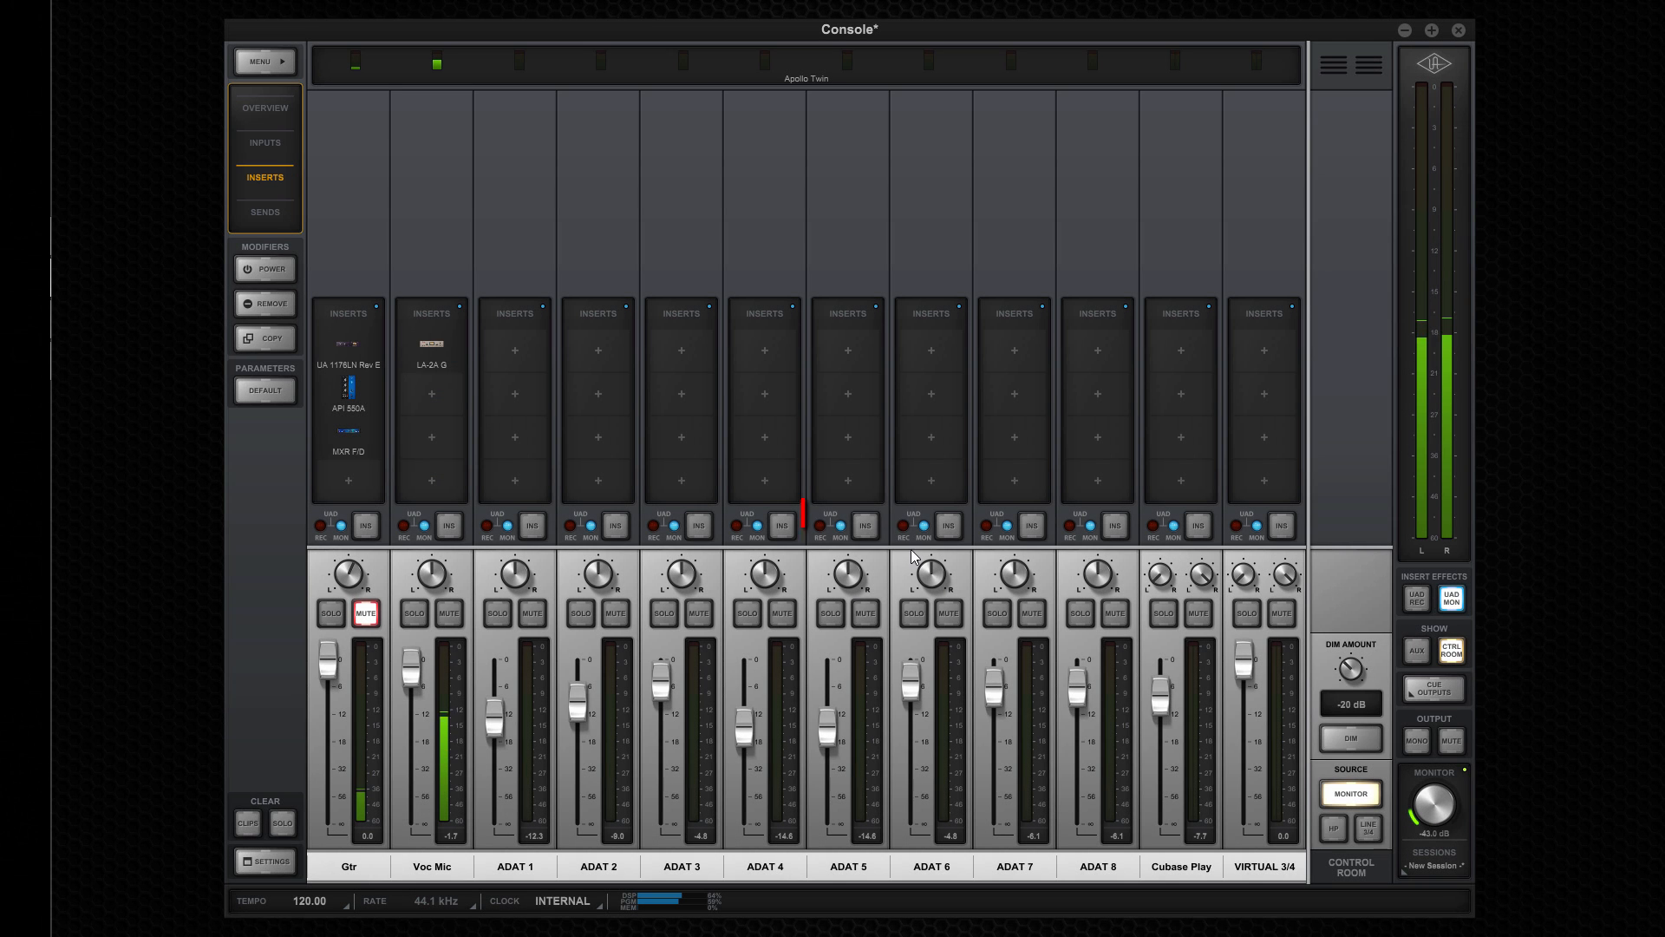
left_click(873, 528)
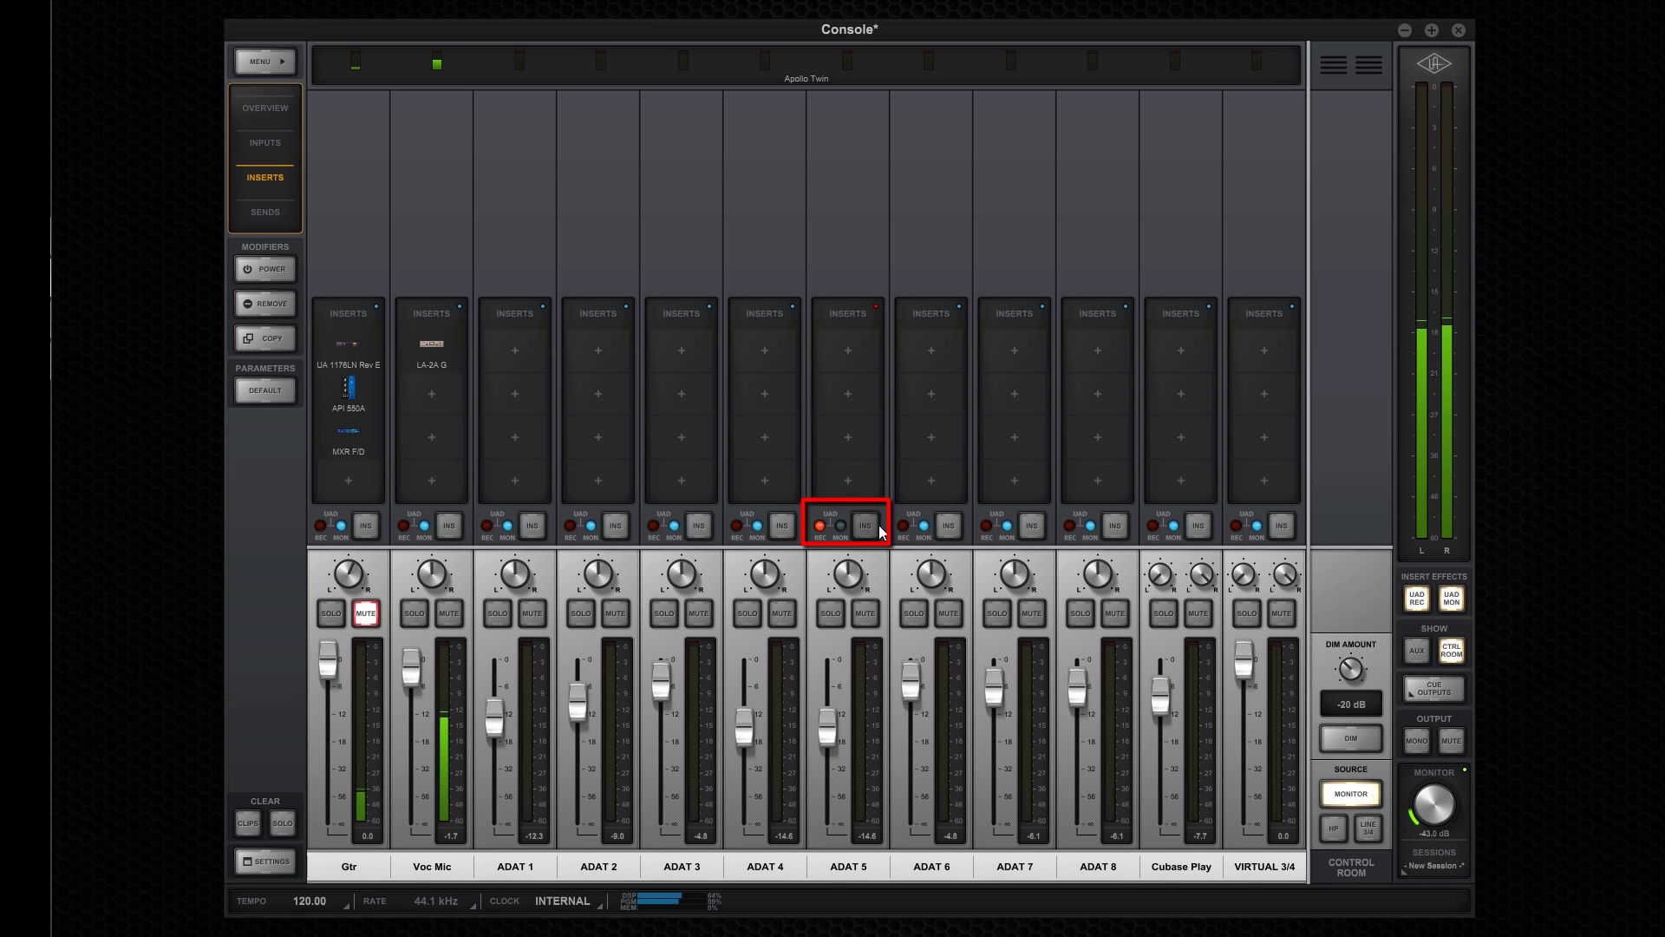
left_click(1448, 600)
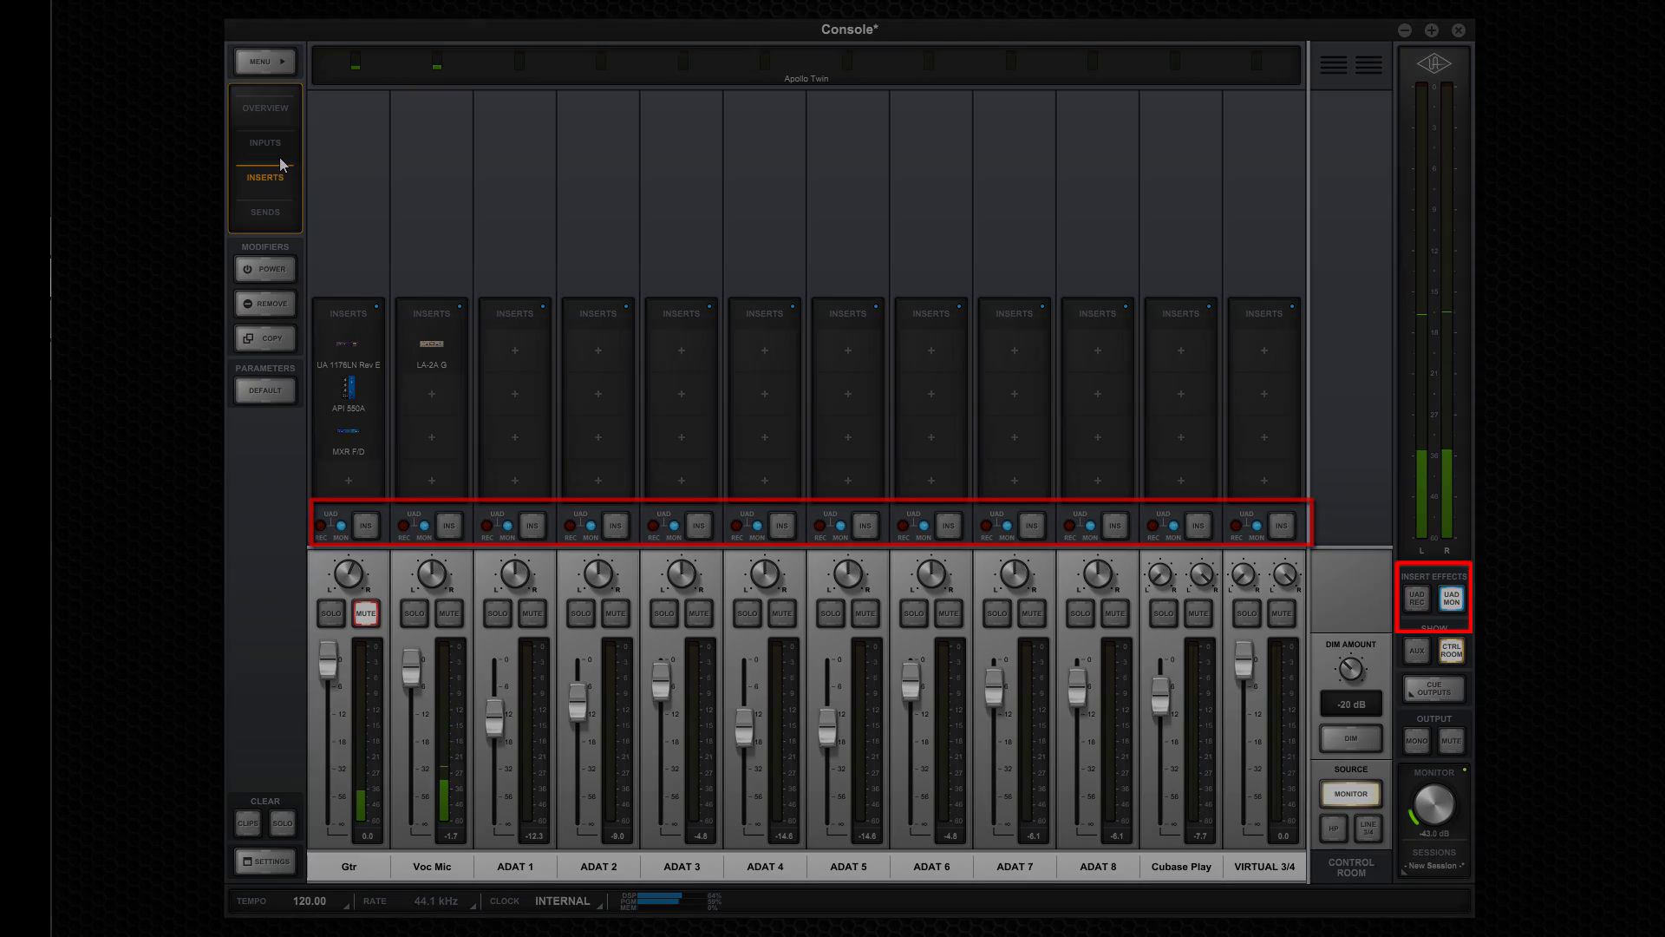
Show the input controls and open the Neve 88RS preamp slot on the Voc Mic channel.
left_click(267, 144)
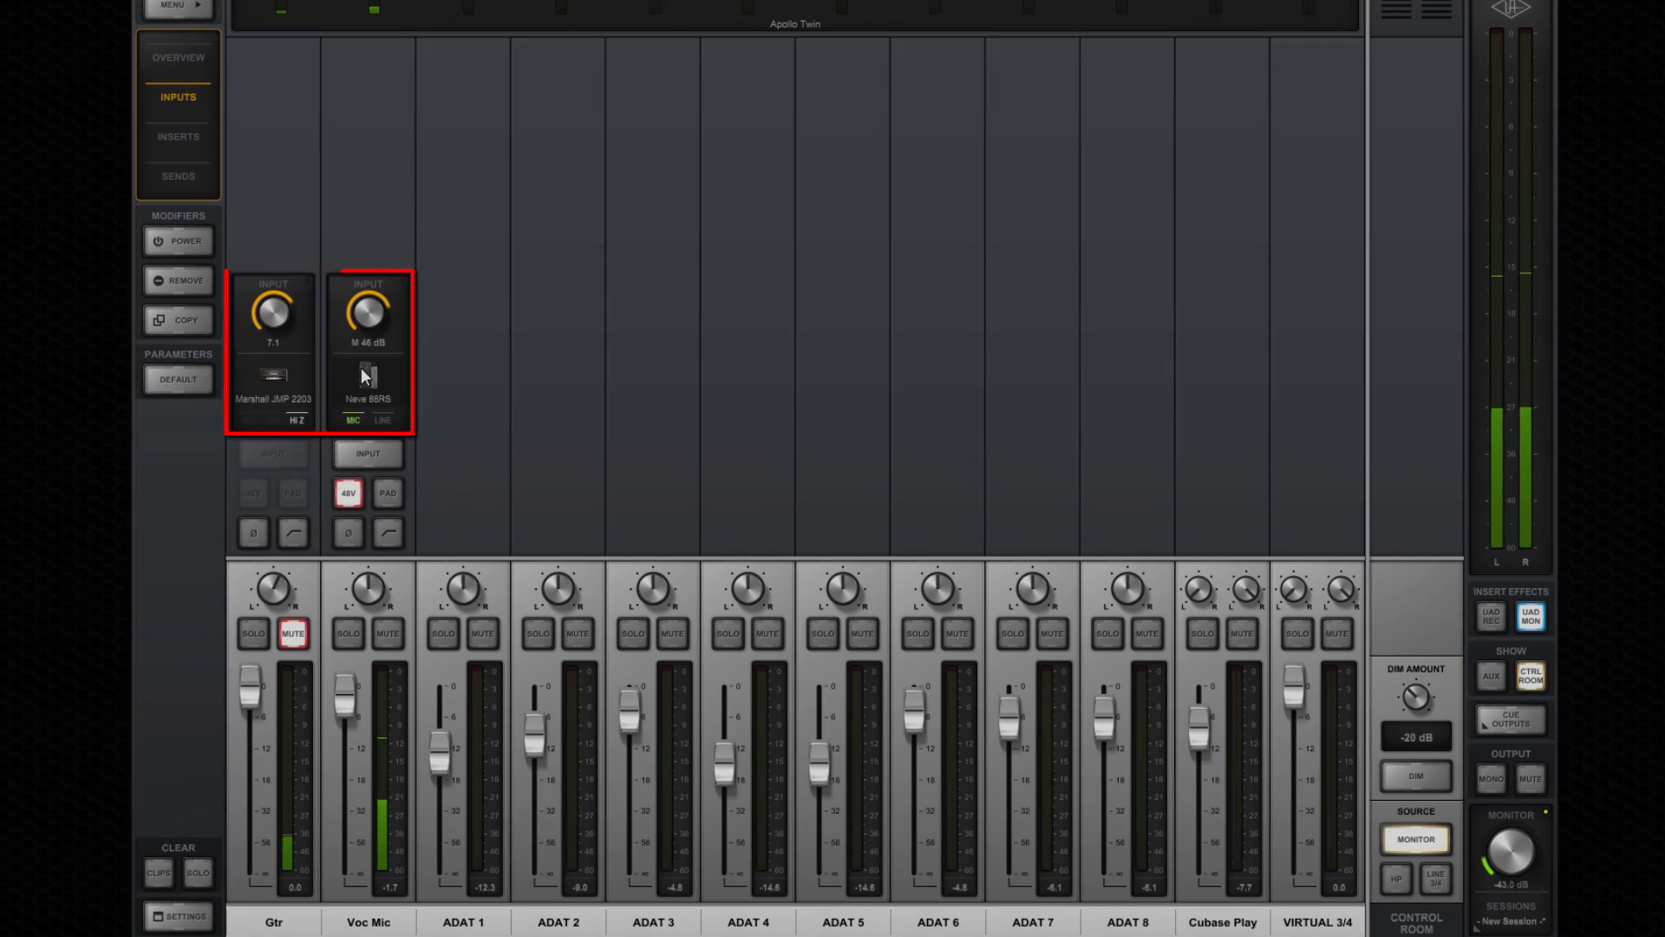
left_click(372, 368)
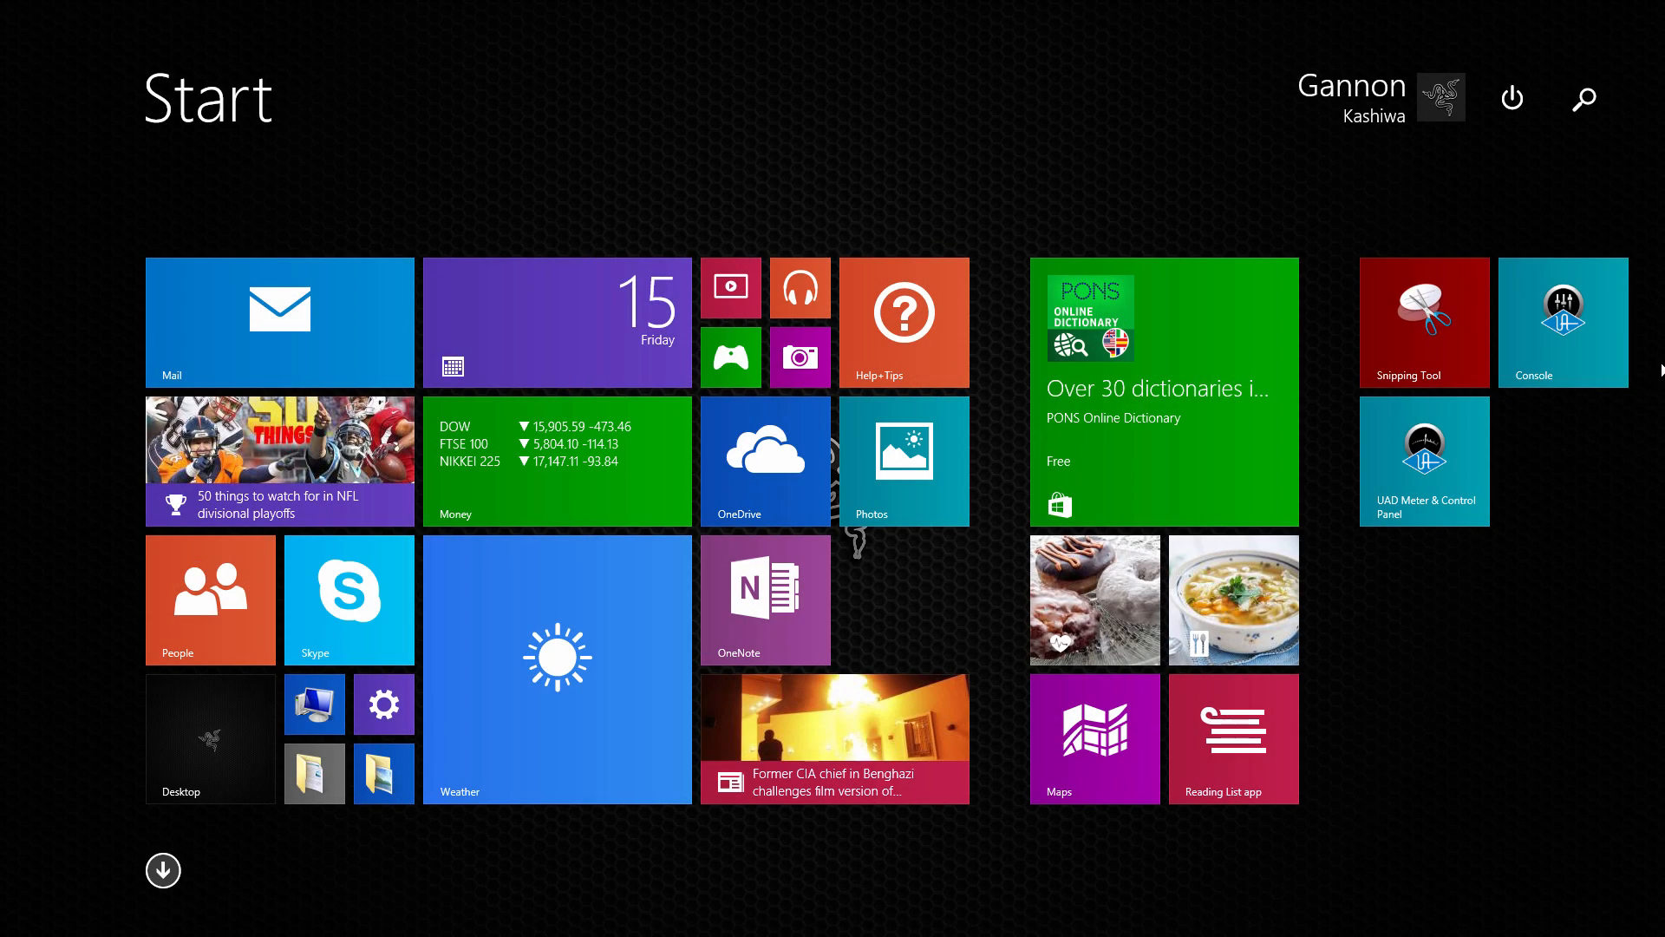
Launch Console from the Start screen and open its settings.
left_click(1563, 321)
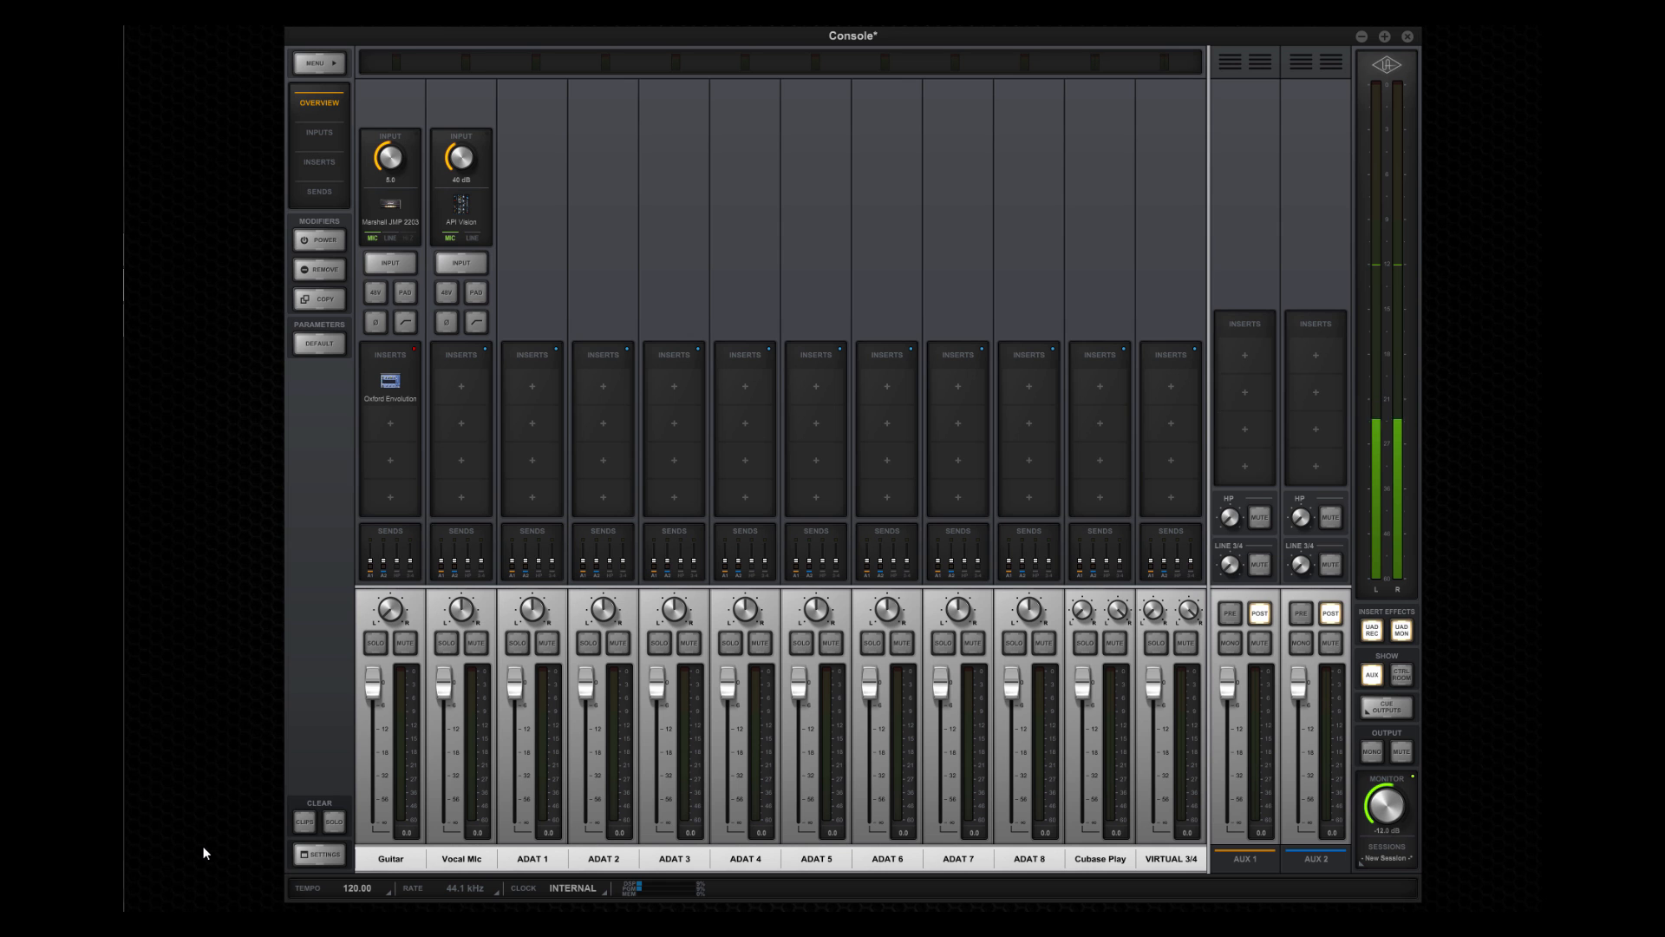
left_click(318, 855)
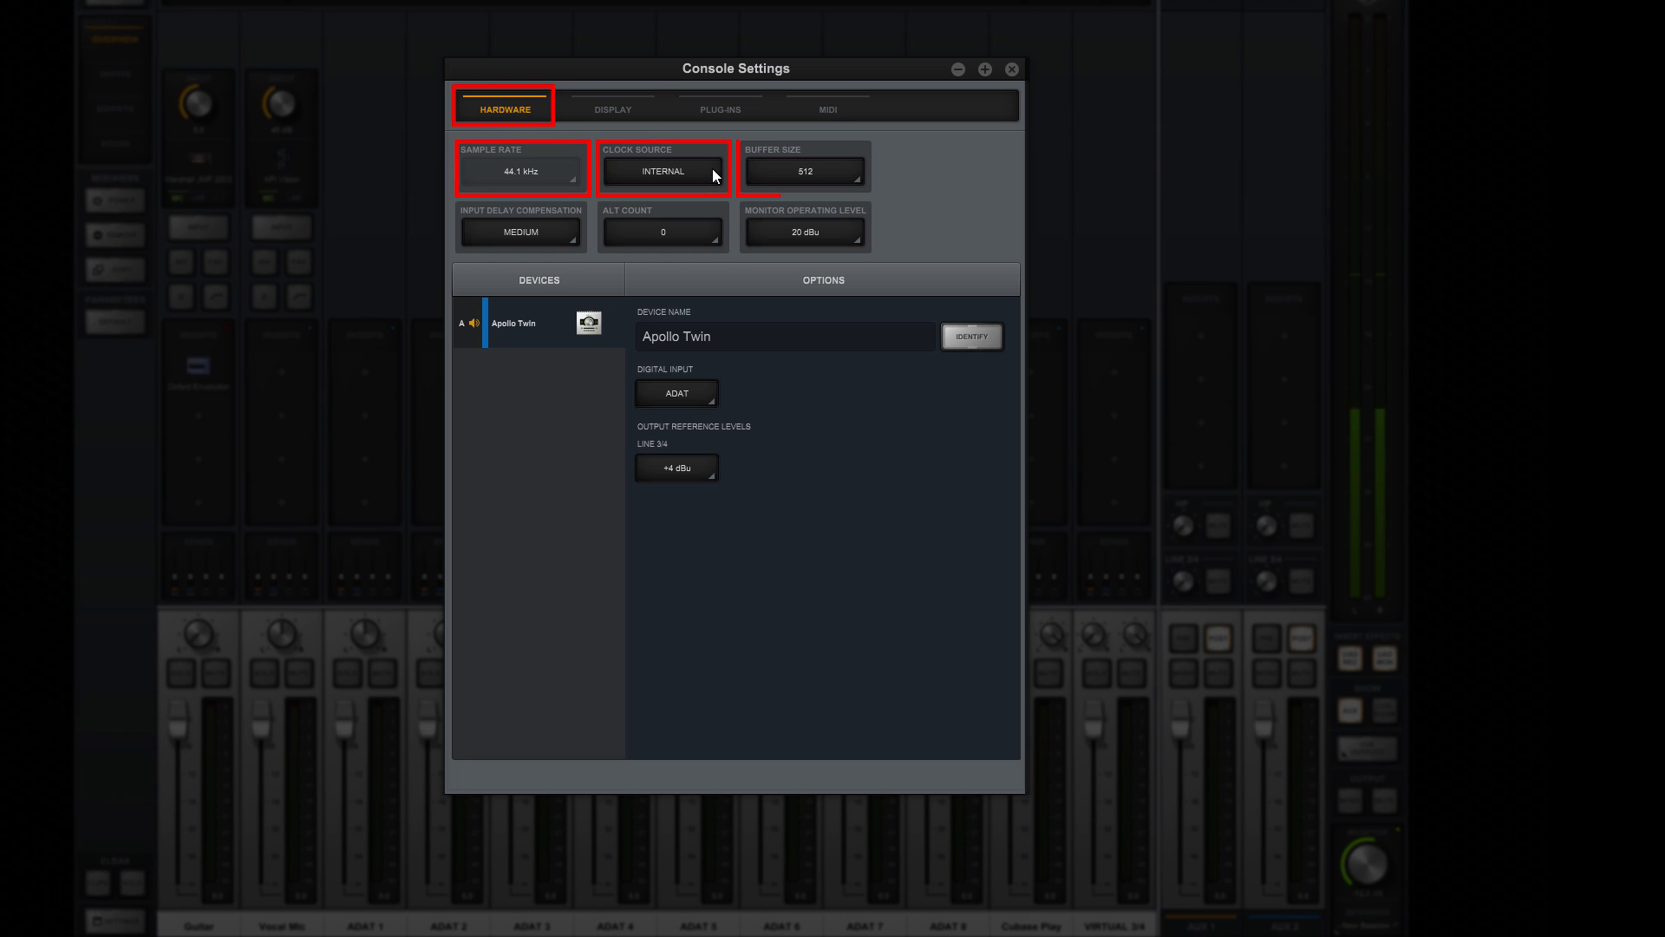
Review the available hardware options for buffer size, input delay compensation, alt count and monitor operating level without changing them.
left_click(786, 169)
left_click(783, 170)
left_click(562, 232)
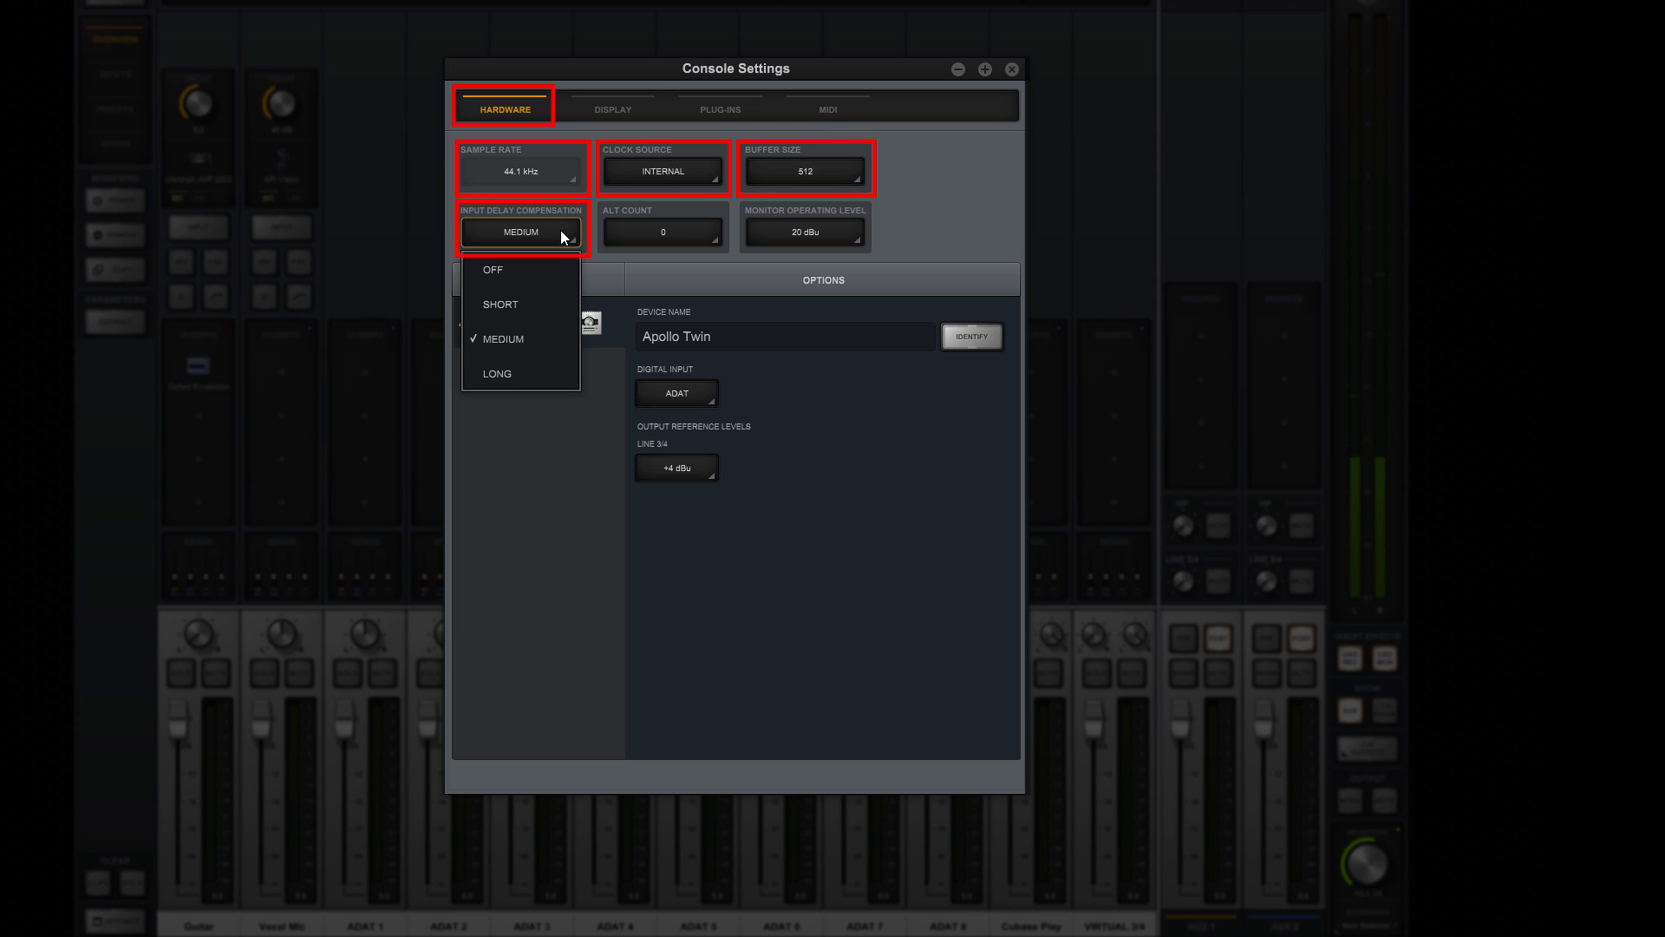
left_click(561, 230)
left_click(705, 227)
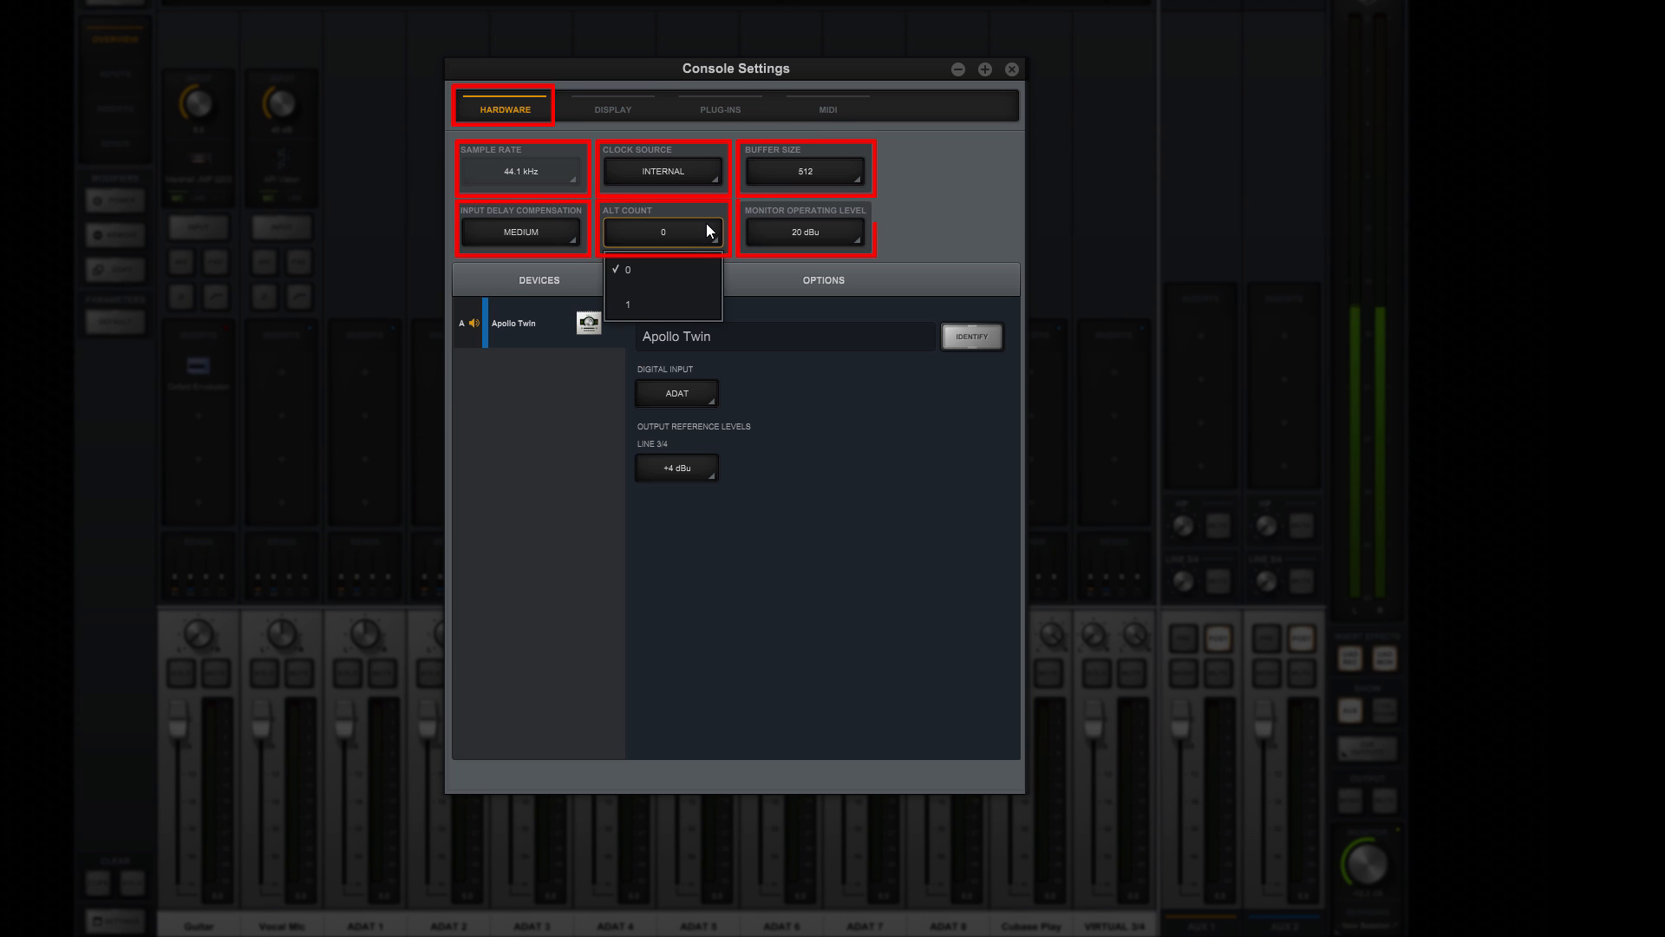
left_click(708, 230)
left_click(850, 231)
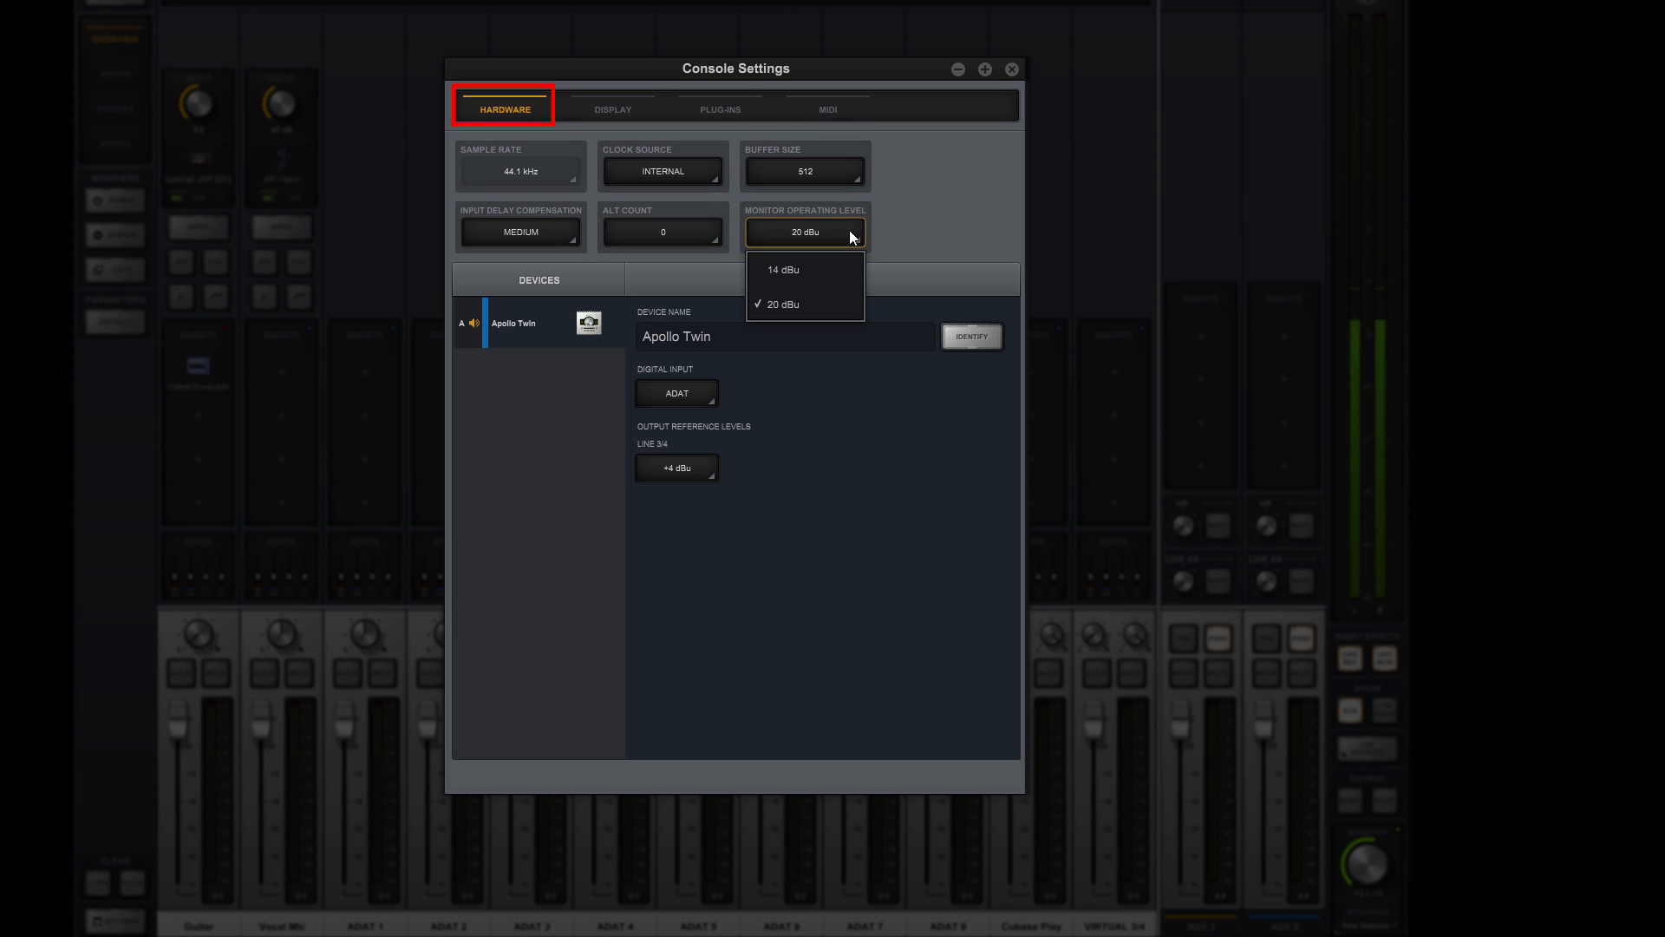
left_click(850, 230)
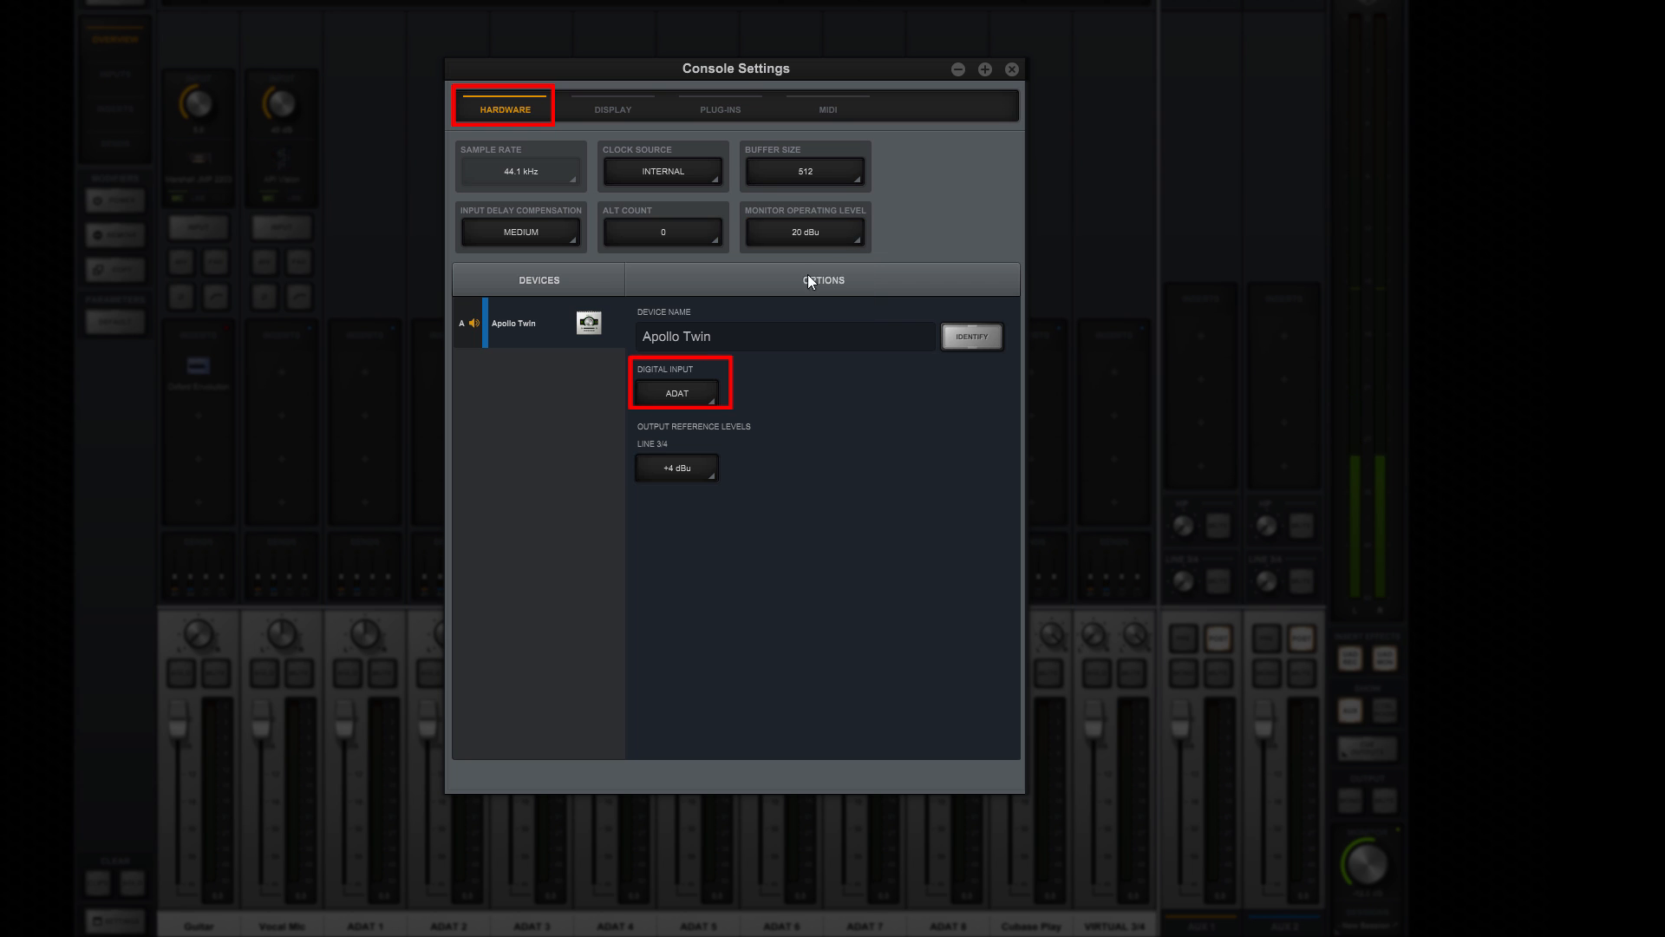
Review the Apollo Twin's digital input choices and the output reference level options for Line 3/4.
left_click(709, 390)
left_click(708, 387)
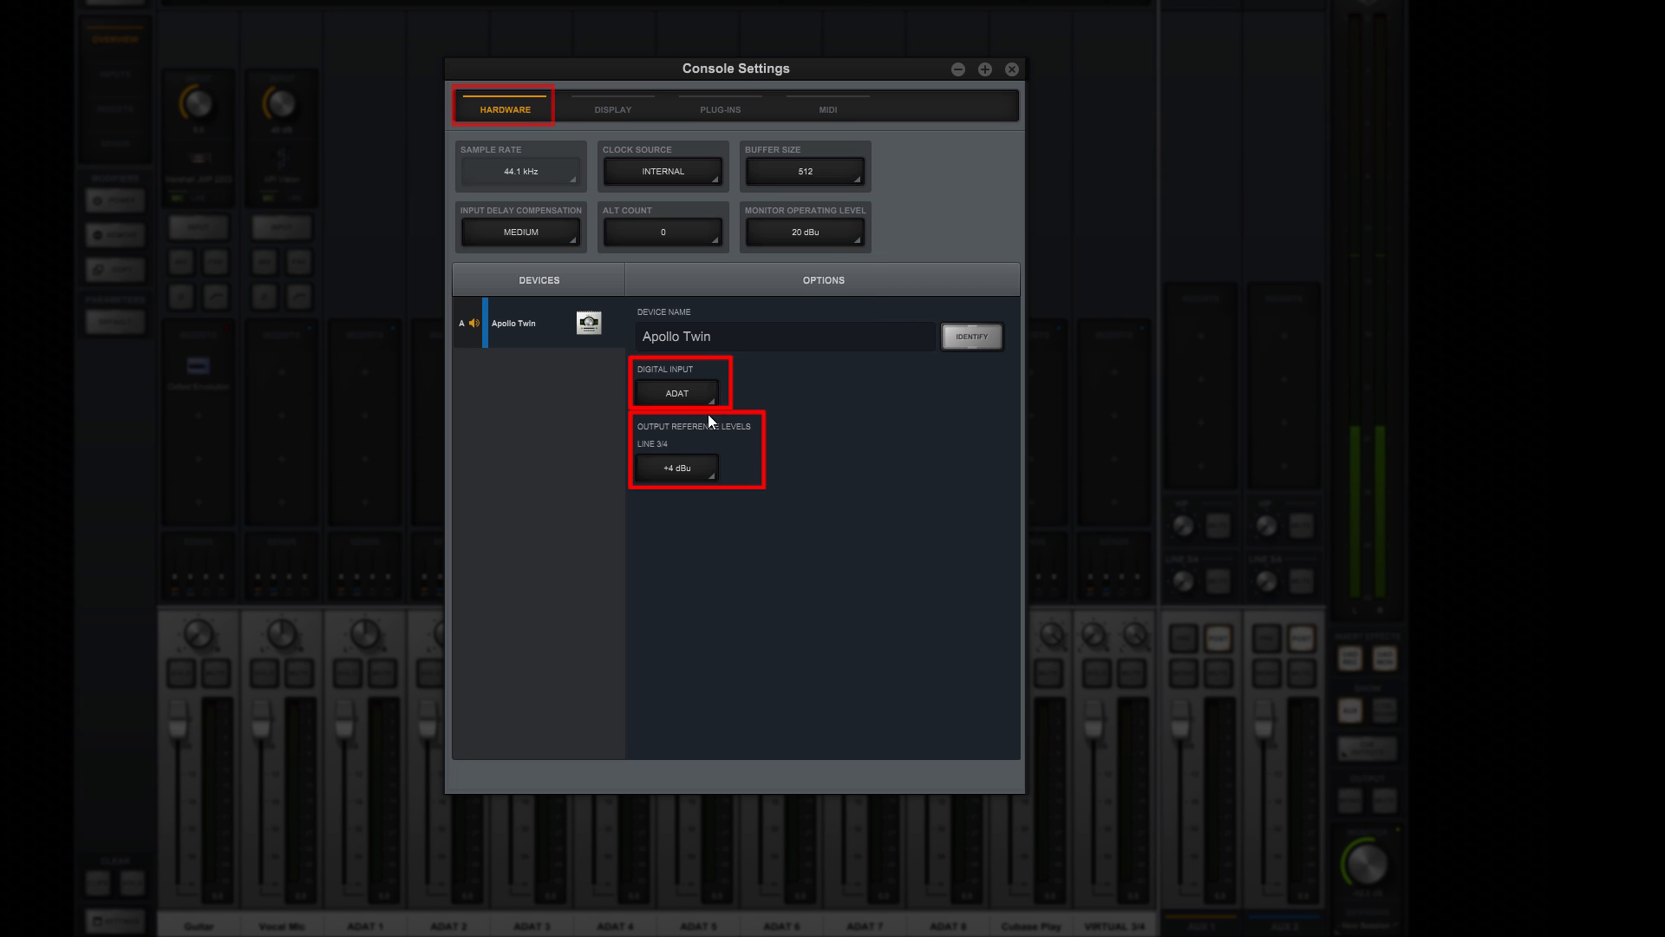
left_click(706, 465)
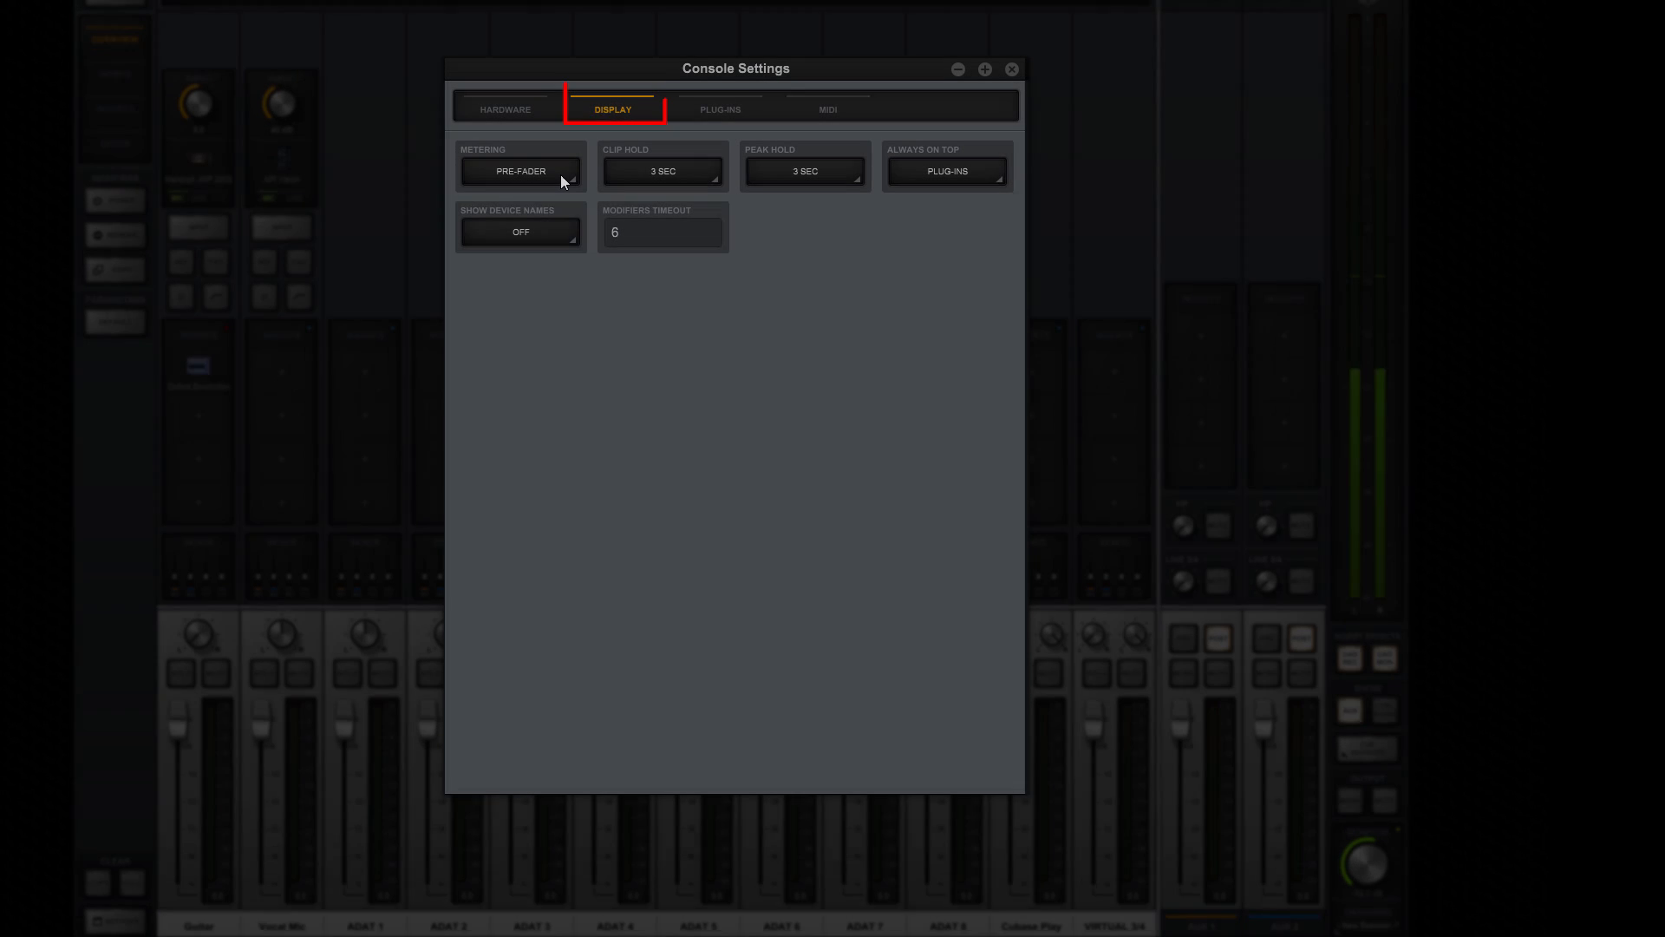
Review the display options for metering, clip hold, peak hold, always on top, device names and modifiers timeout.
left_click(561, 170)
left_click(562, 170)
left_click(699, 170)
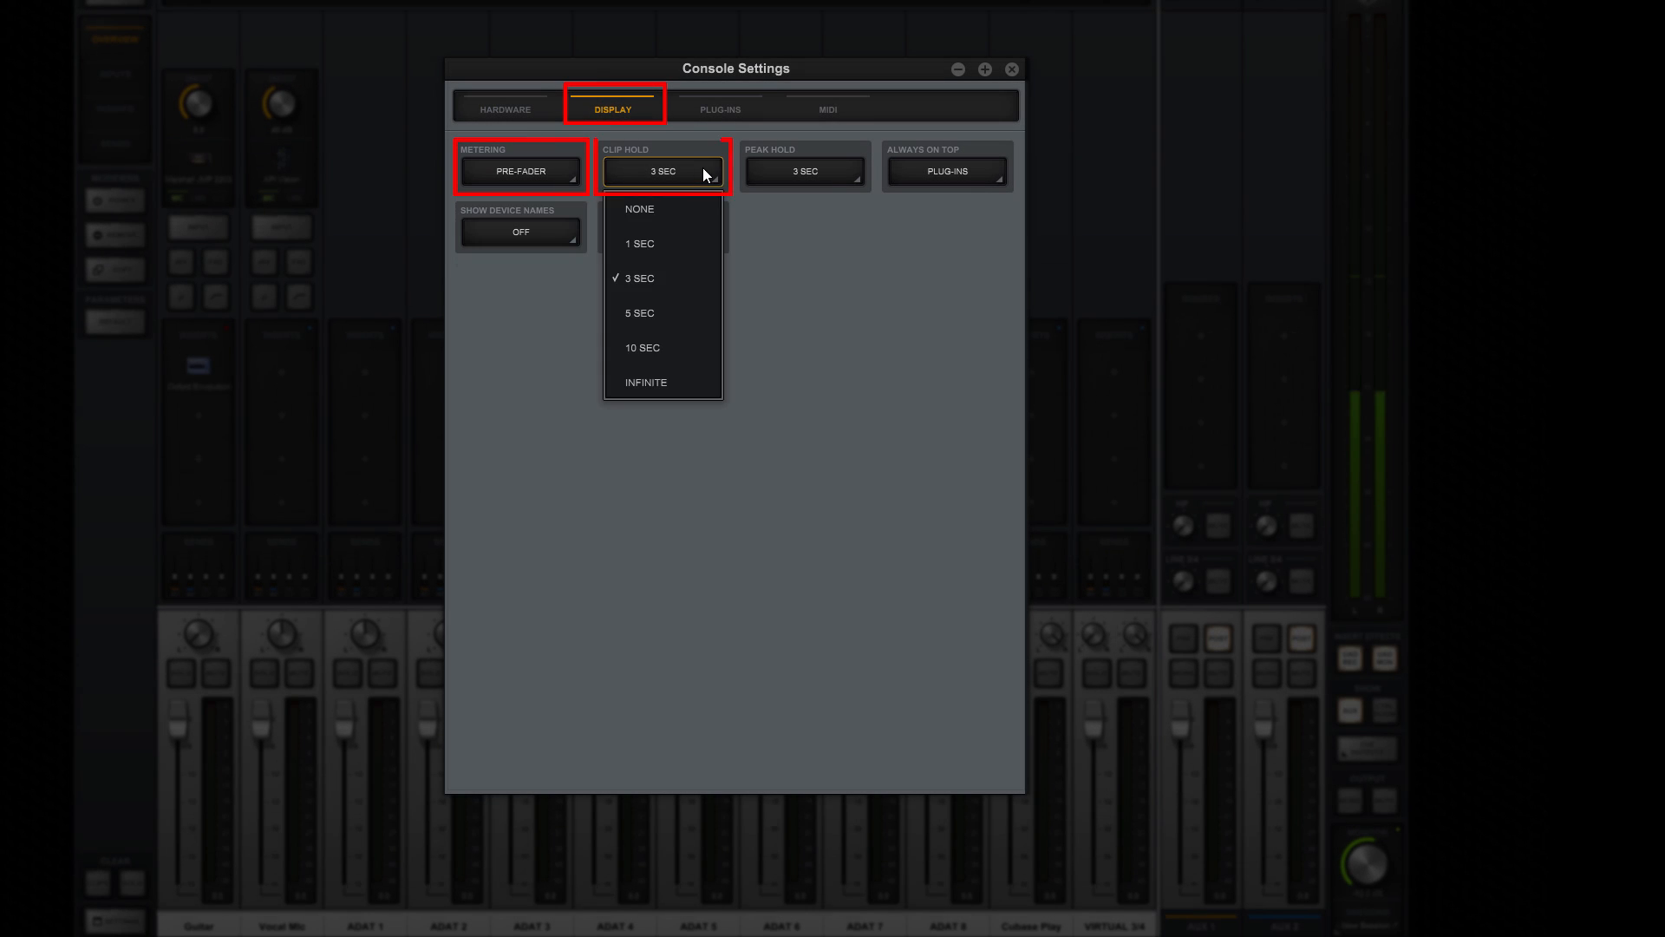
left_click(703, 168)
left_click(841, 172)
left_click(840, 167)
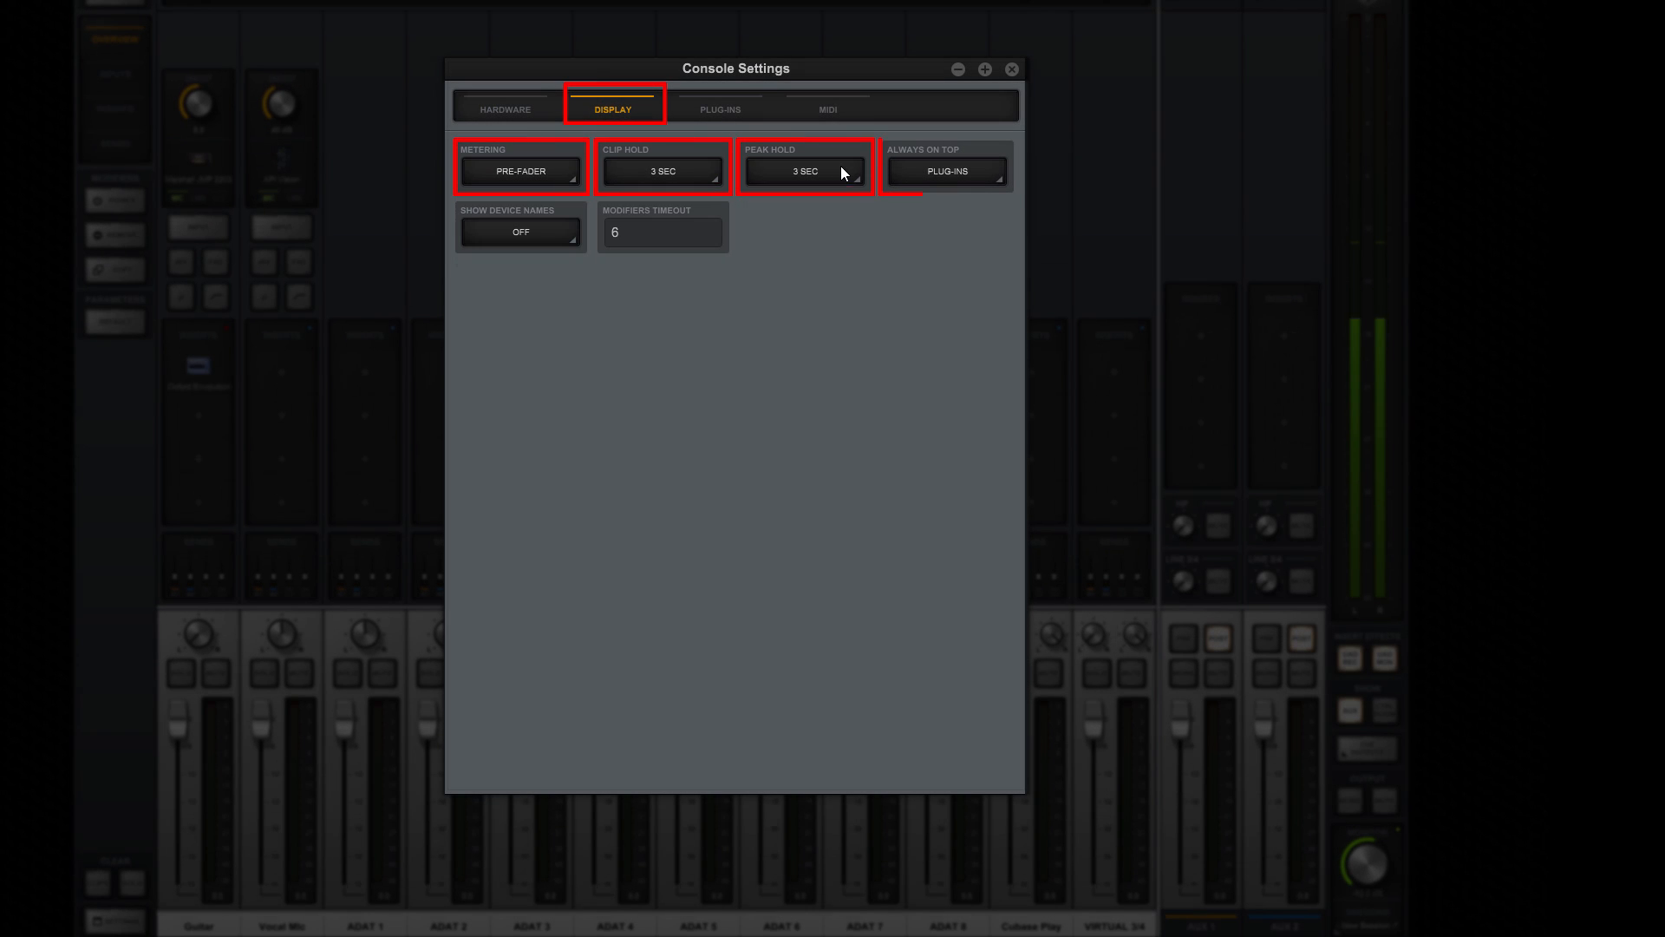
left_click(896, 169)
left_click(897, 169)
left_click(555, 236)
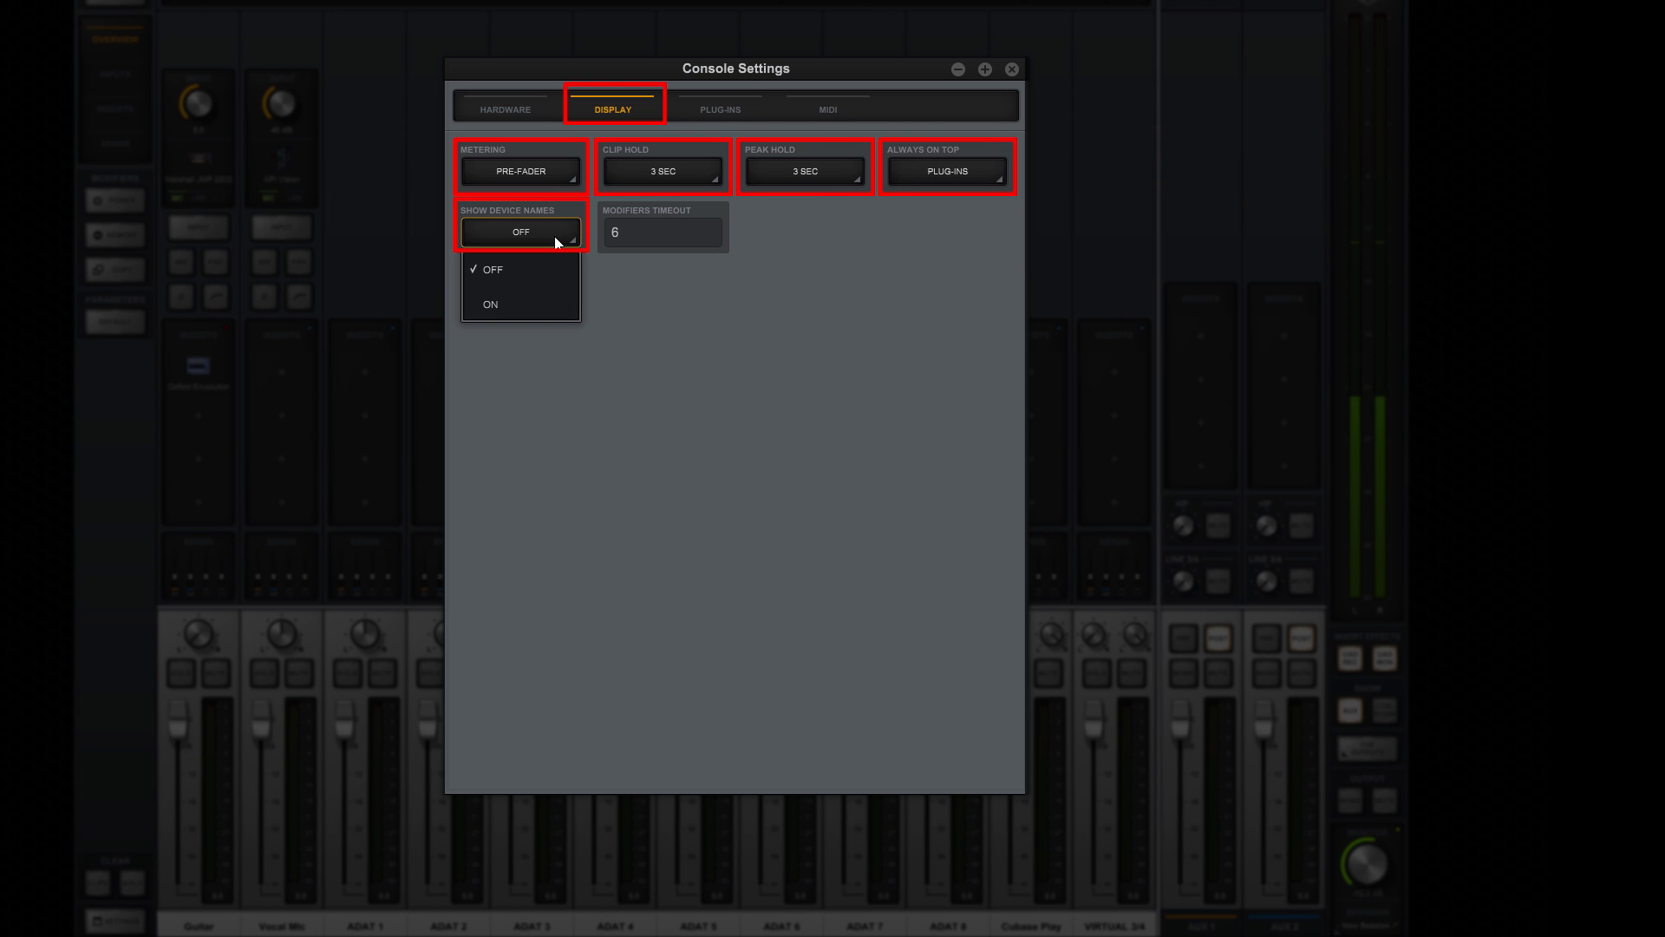
left_click(555, 236)
left_click(684, 231)
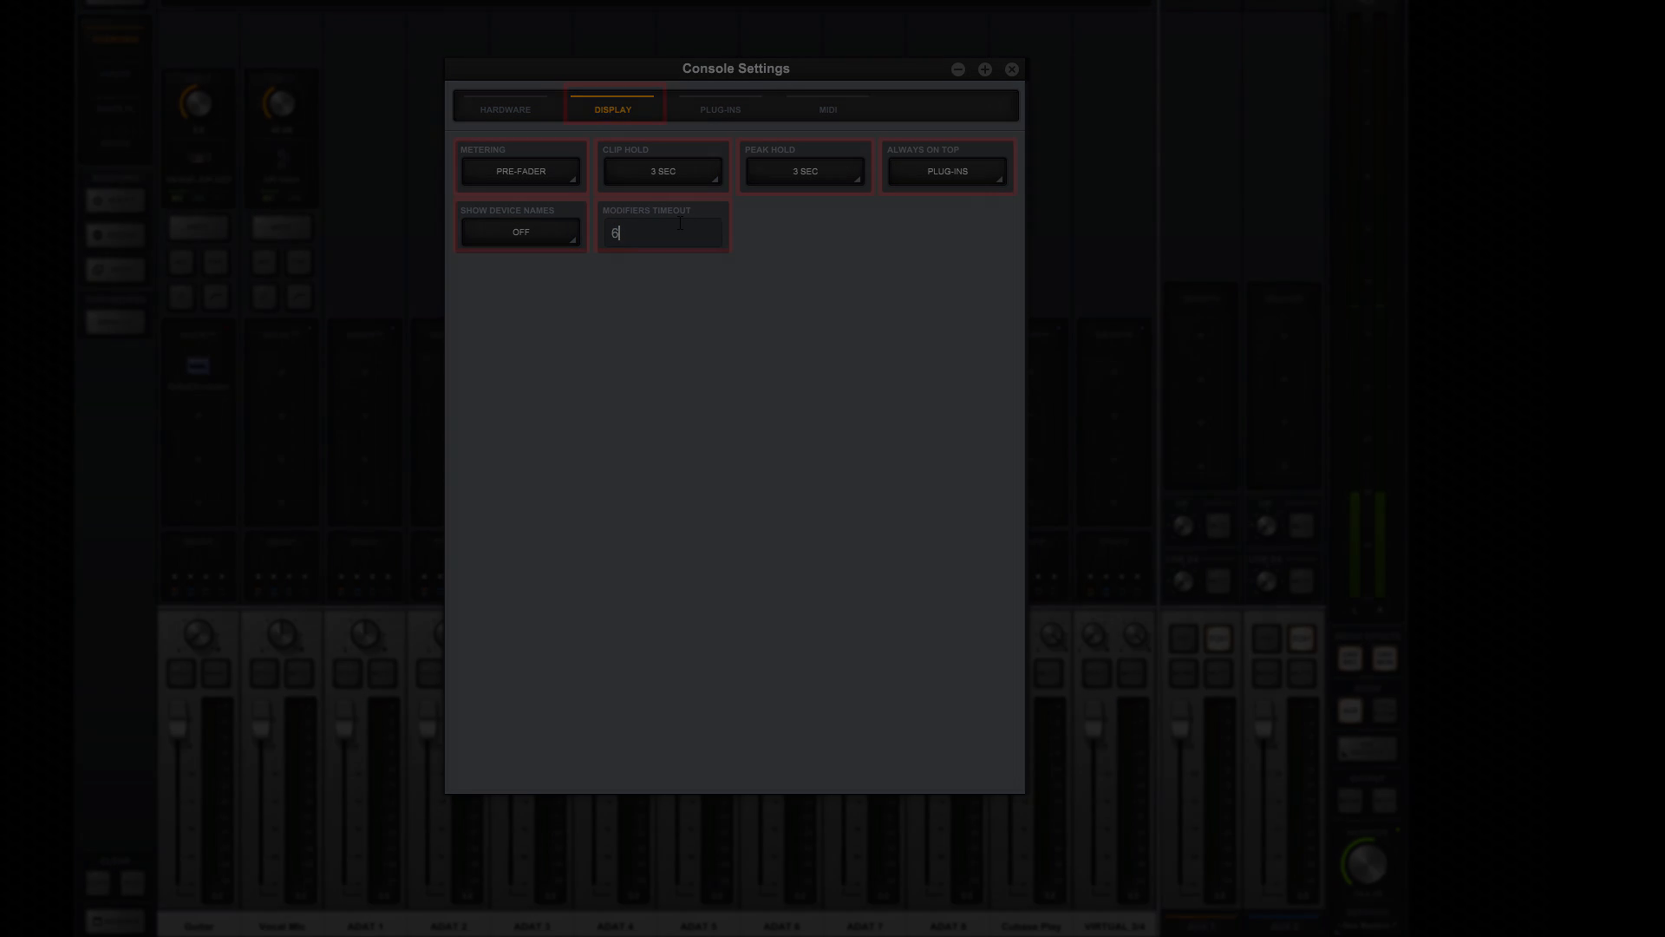
Show the plug-in list, and try the hide option for AKG BX 20 and the buy option for 4K Channel Strip.
left_click(720, 95)
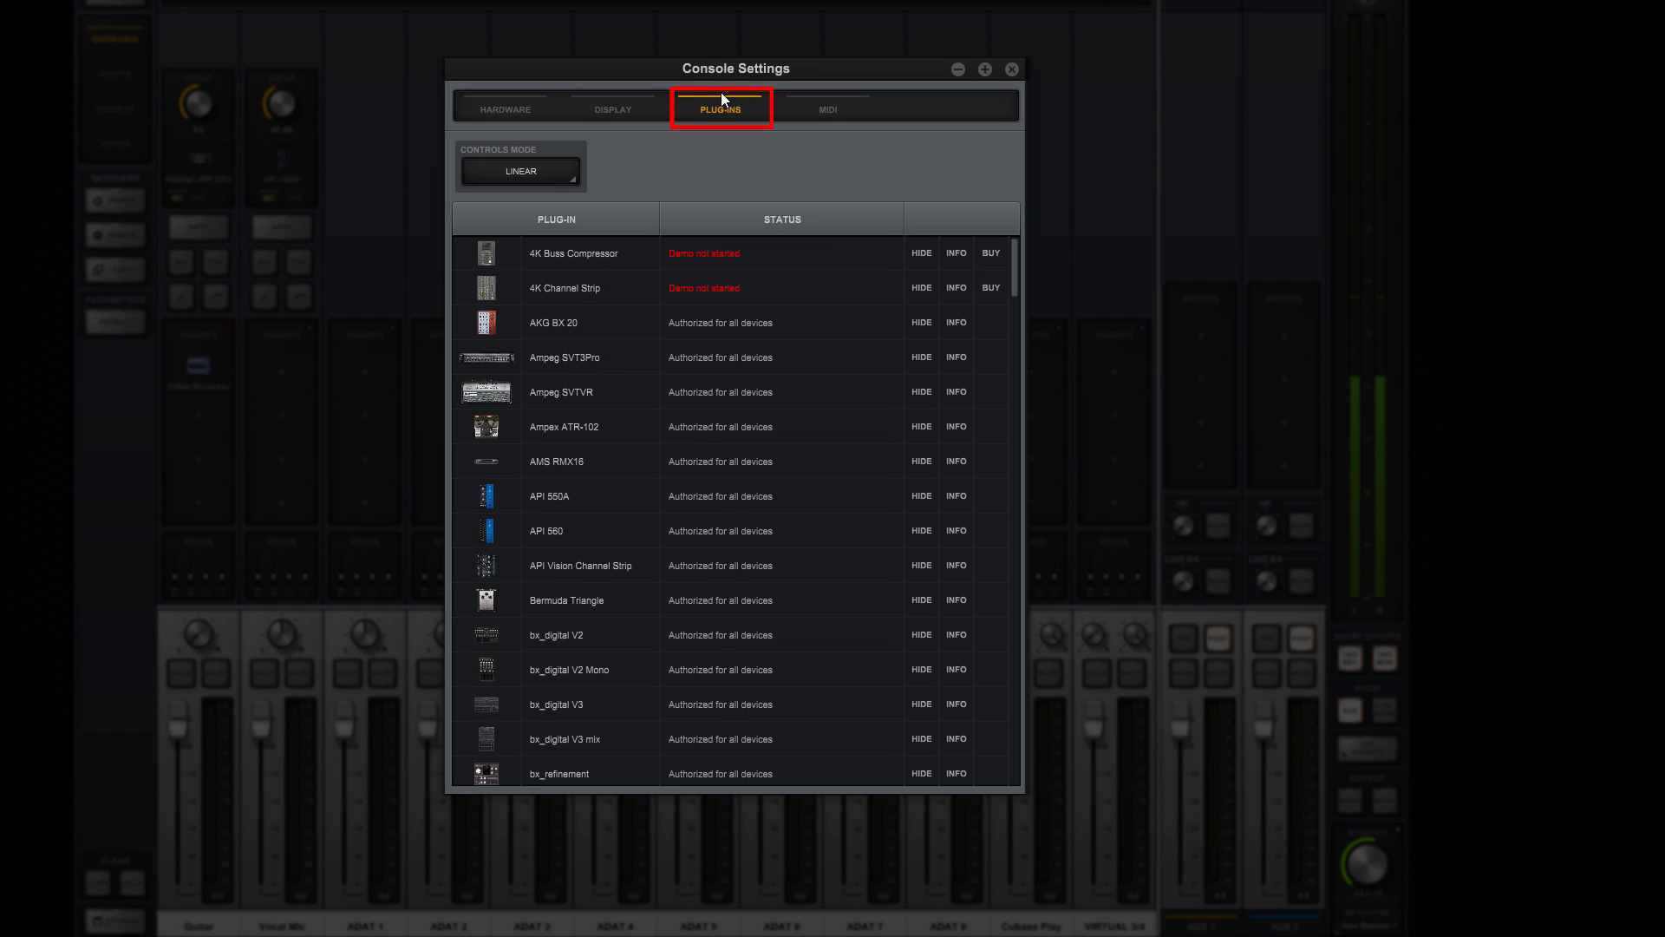
left_click(928, 321)
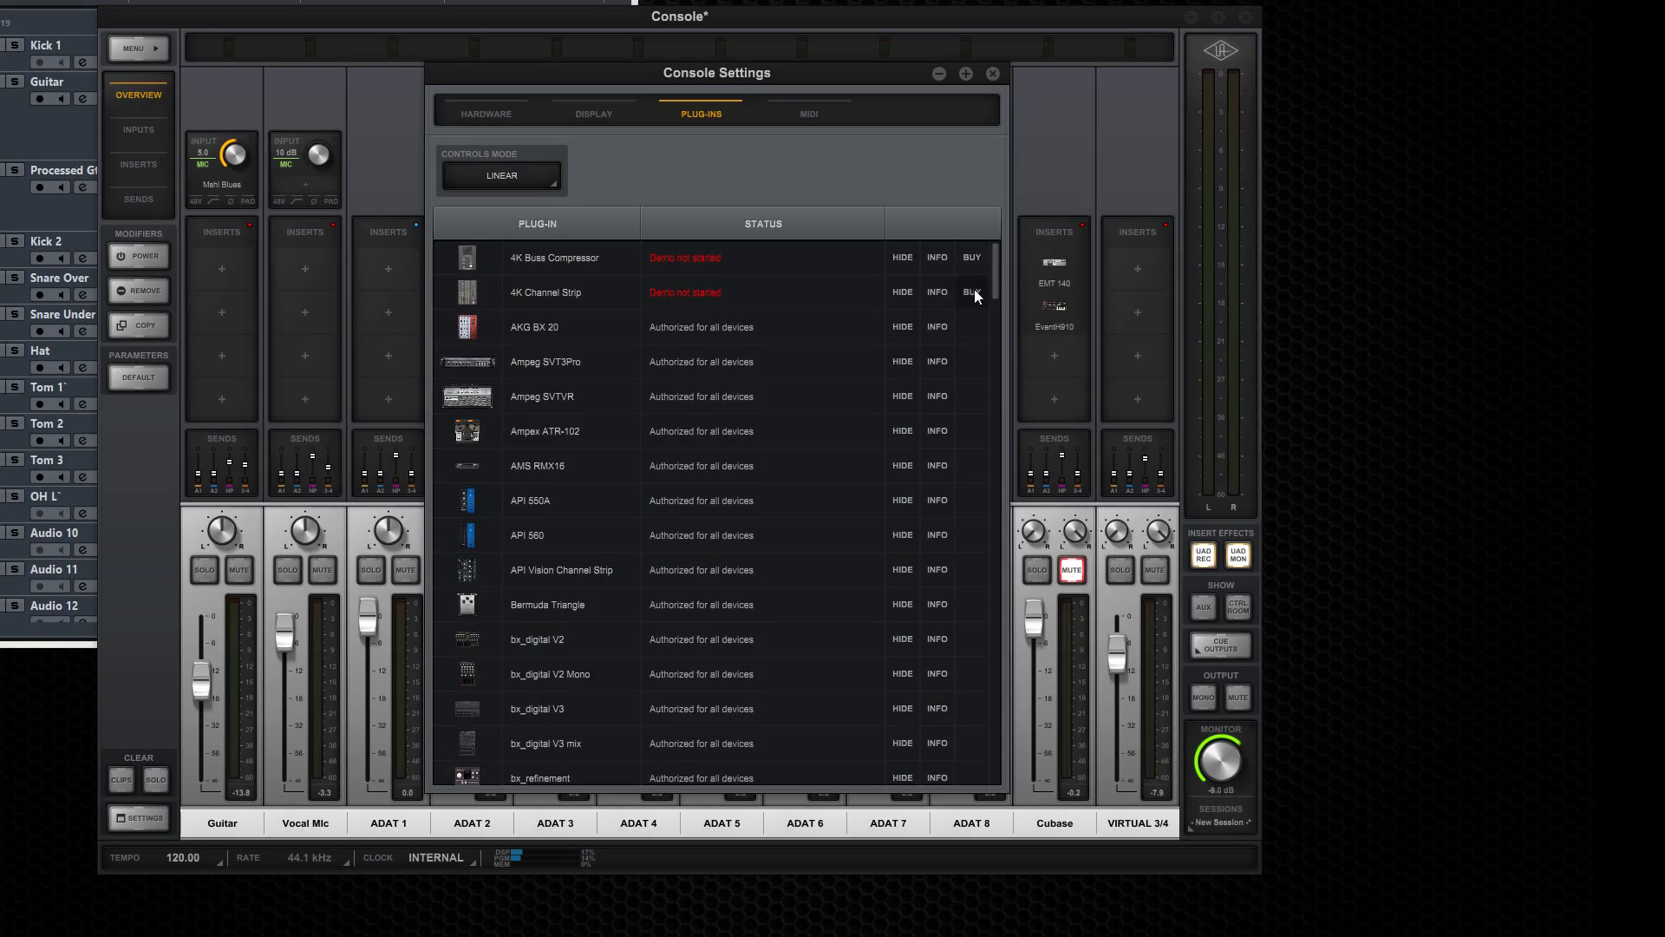
left_click(973, 292)
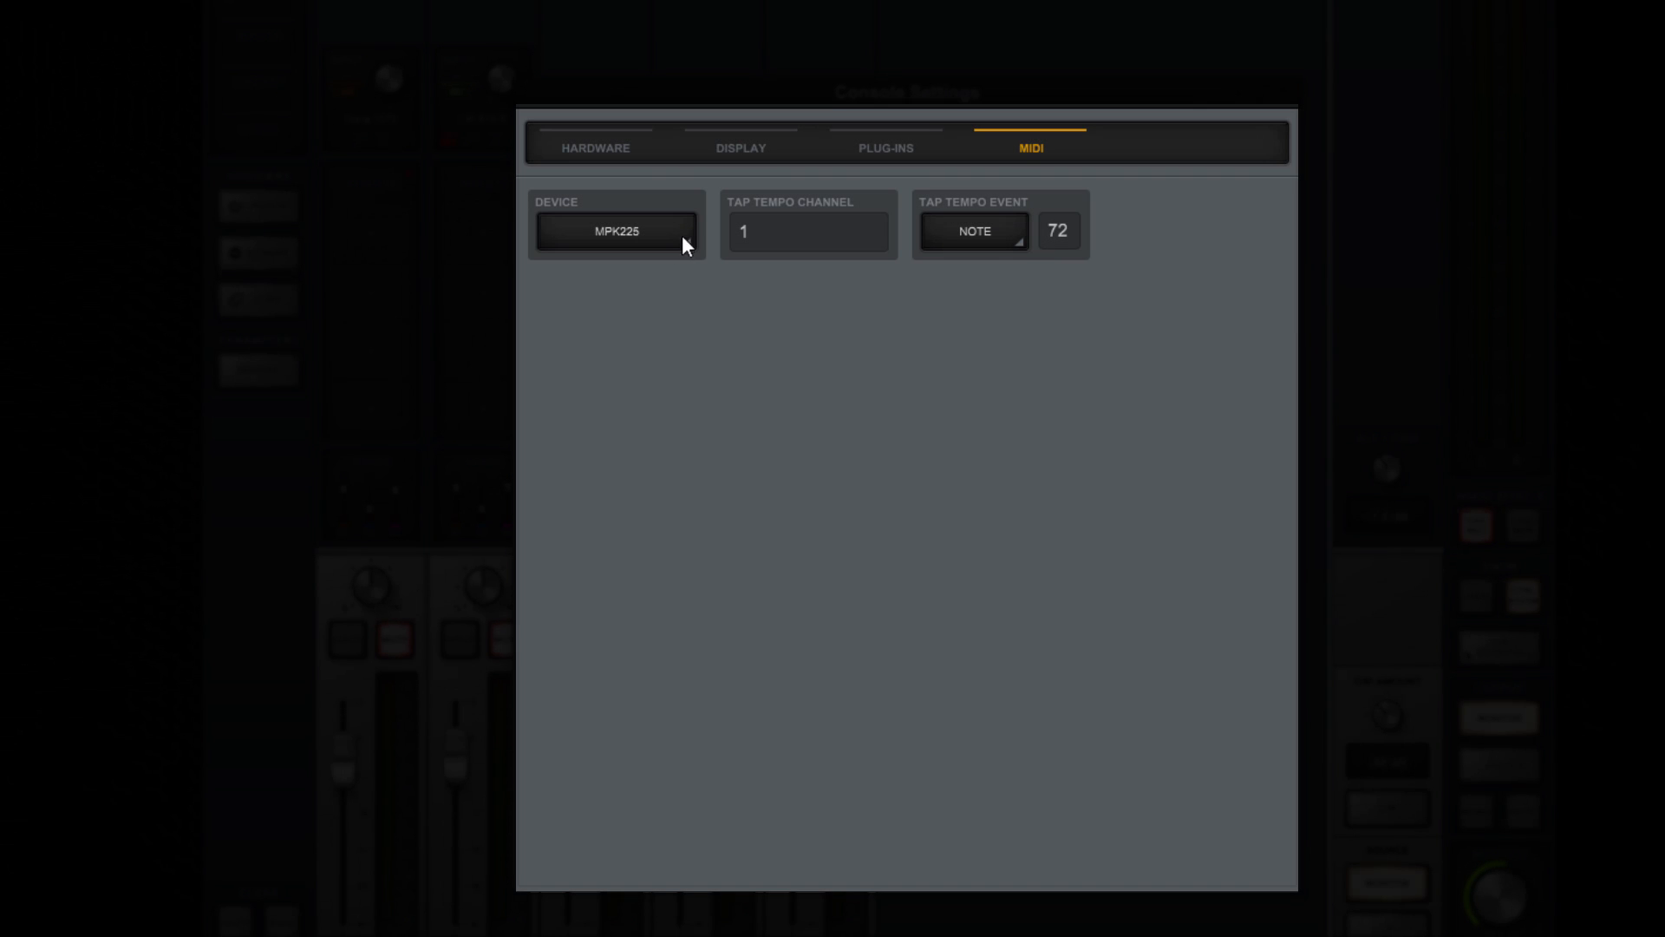
Set the MIDI device to None, and switch the hardware input delay compensation to Off.
left_click(680, 230)
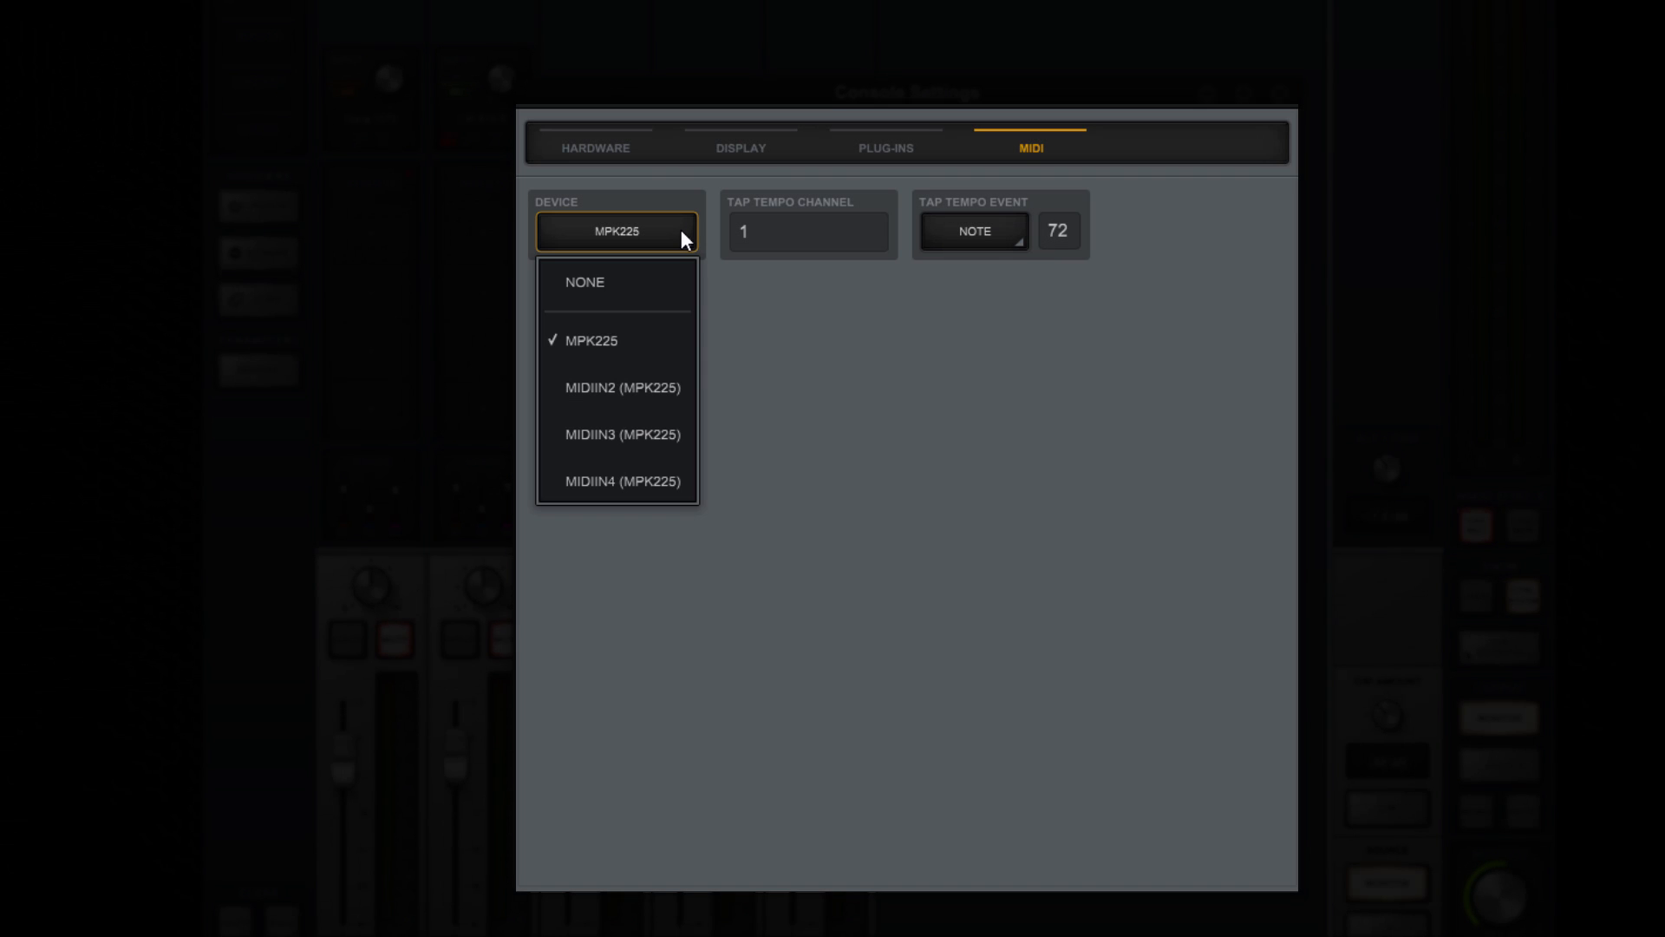
left_click(655, 279)
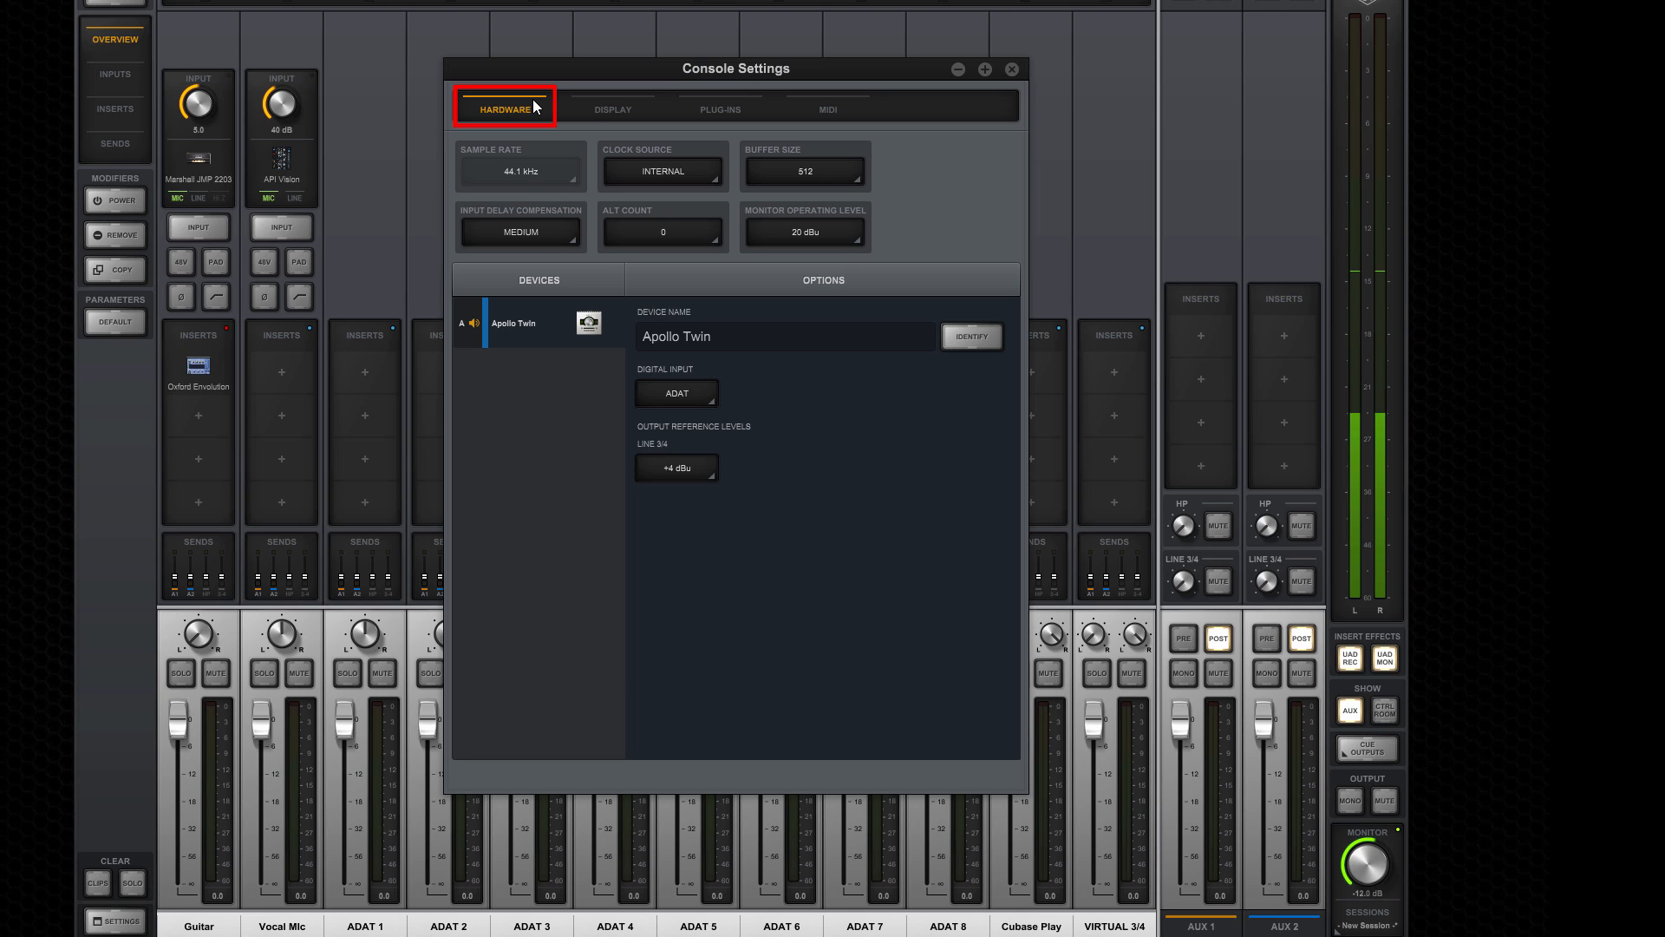
left_click(570, 233)
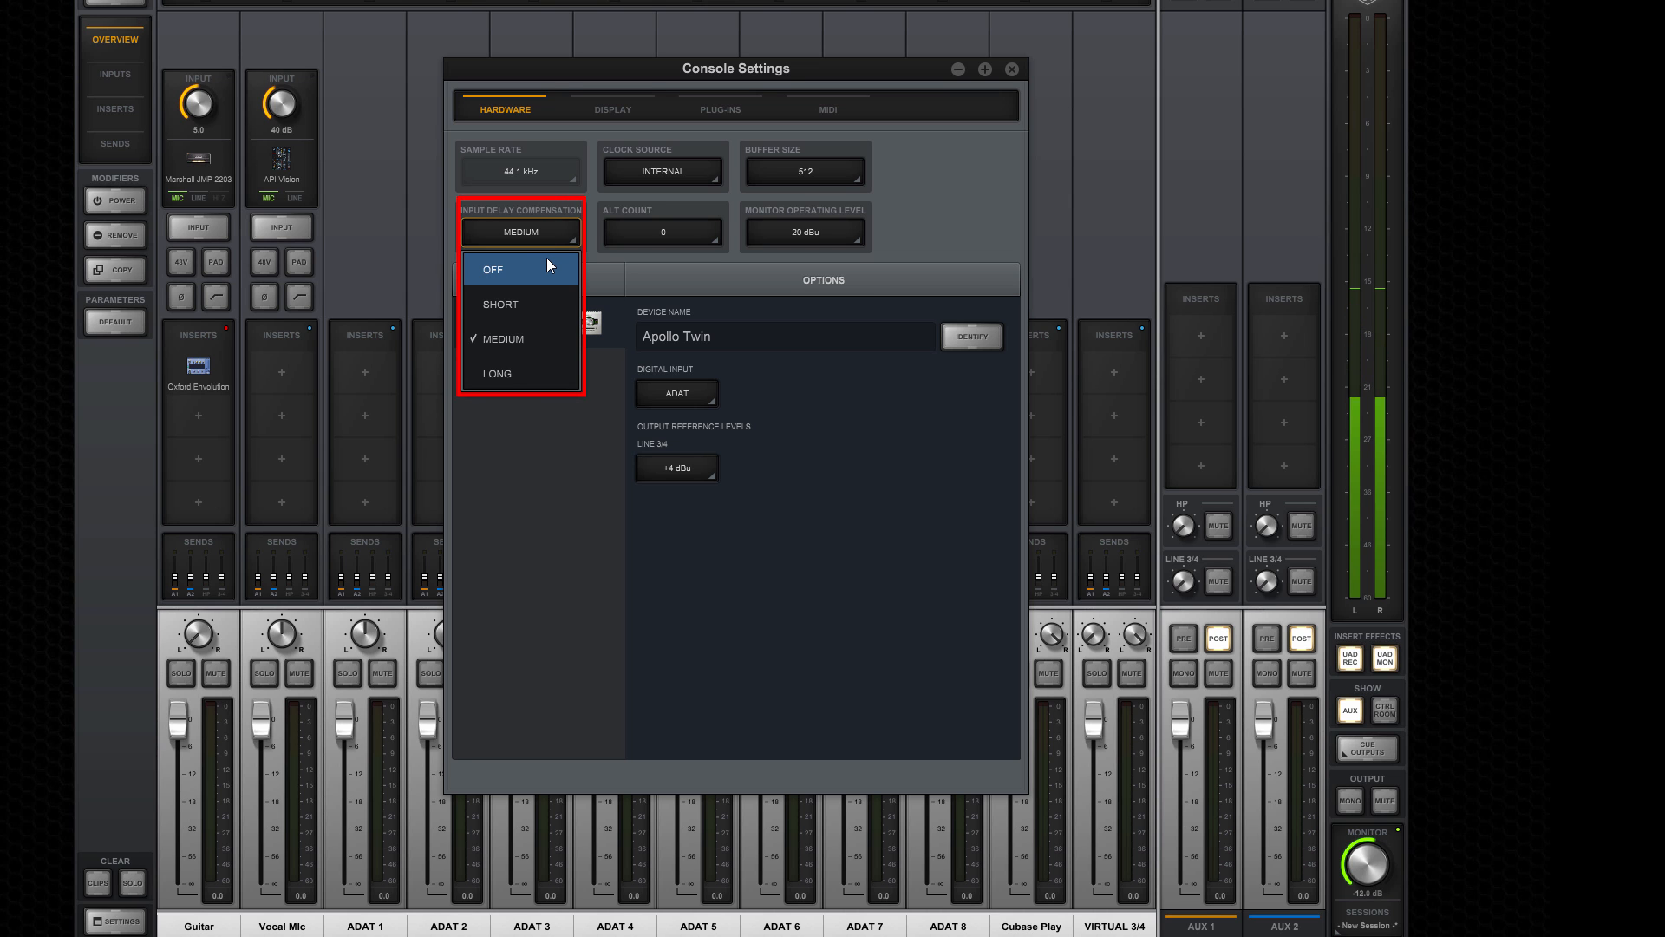
left_click(546, 257)
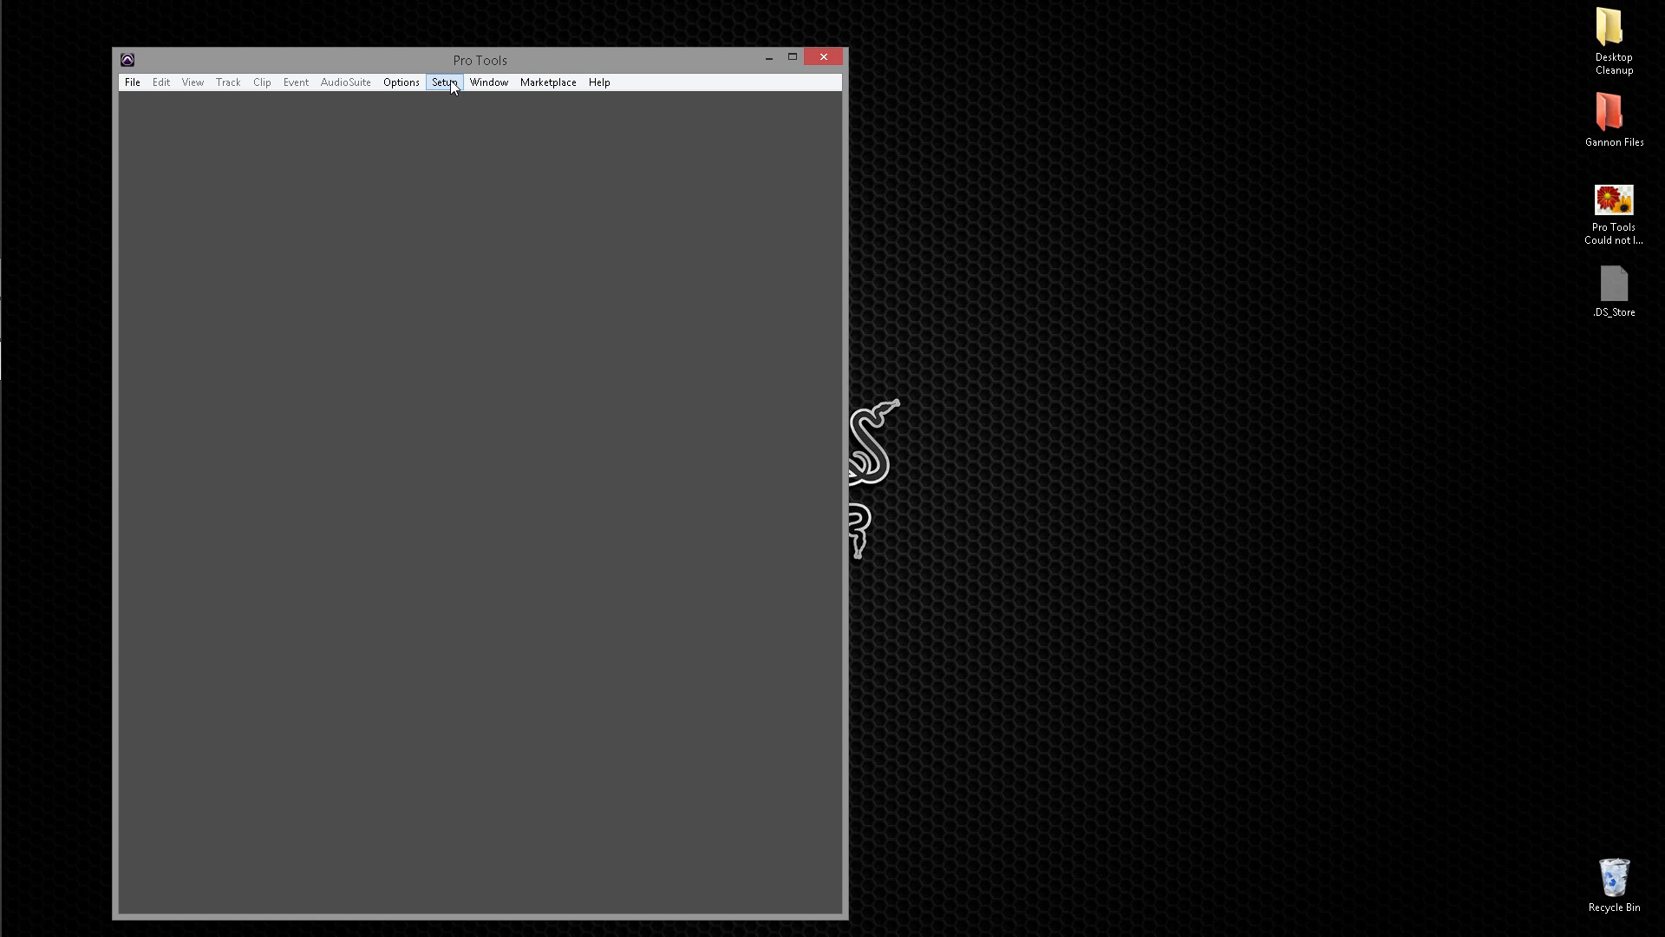
In Pro Tools, set the playback engine to Universal Audio Apollo Twin USB and confirm the settings.
left_click(450, 80)
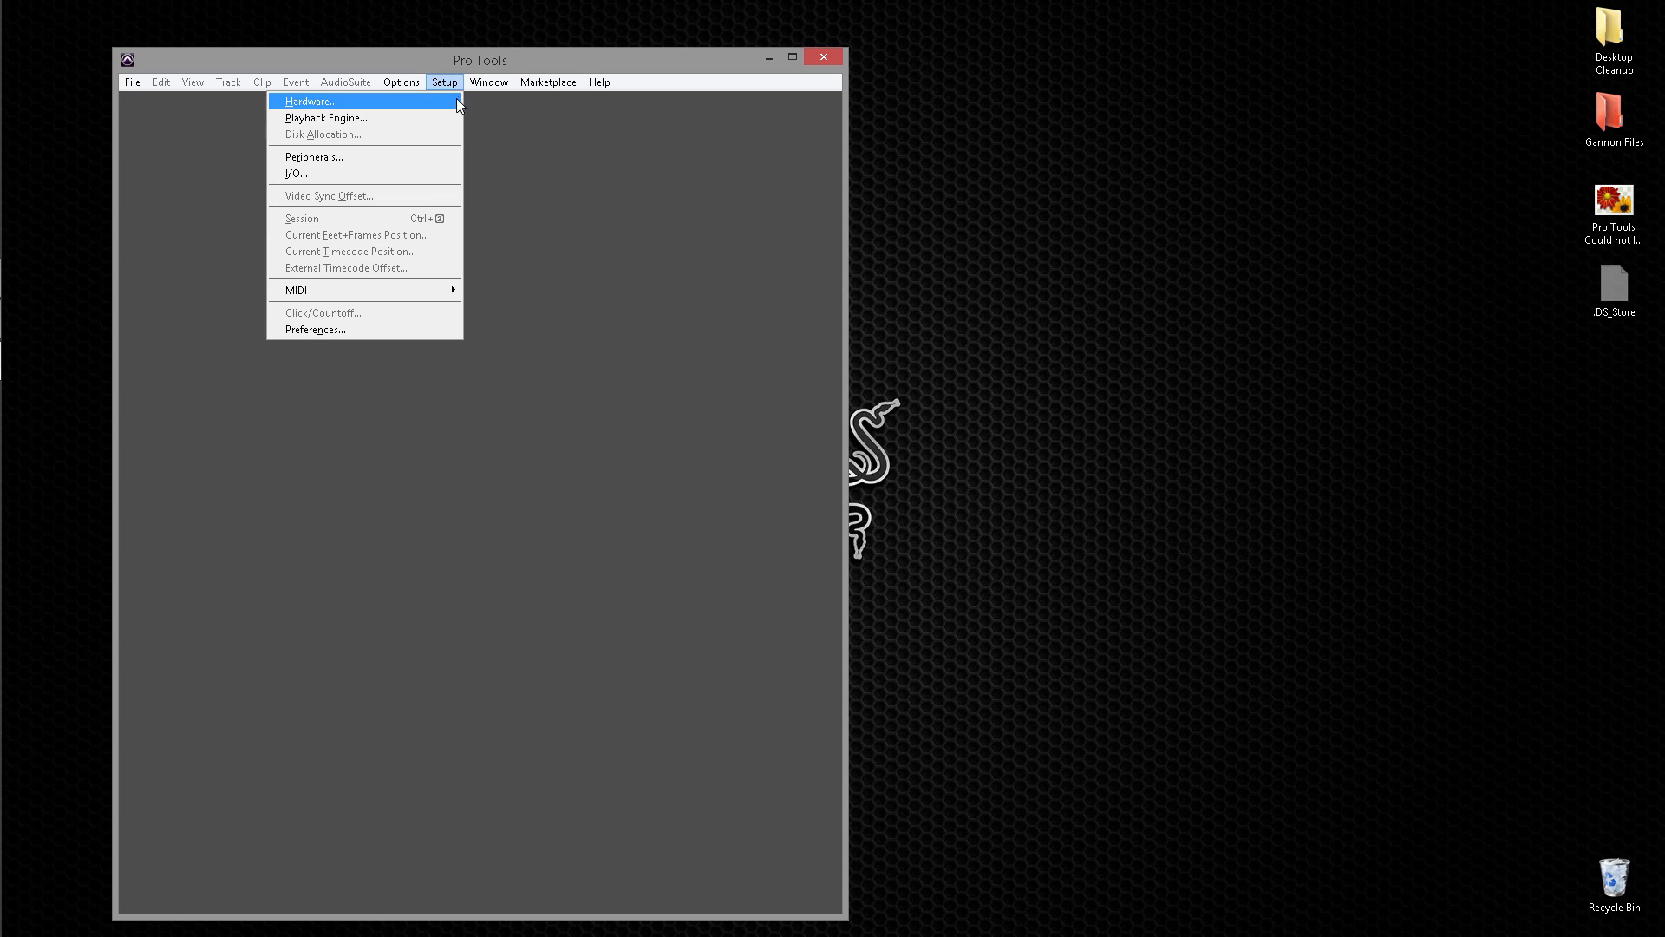
left_click(454, 113)
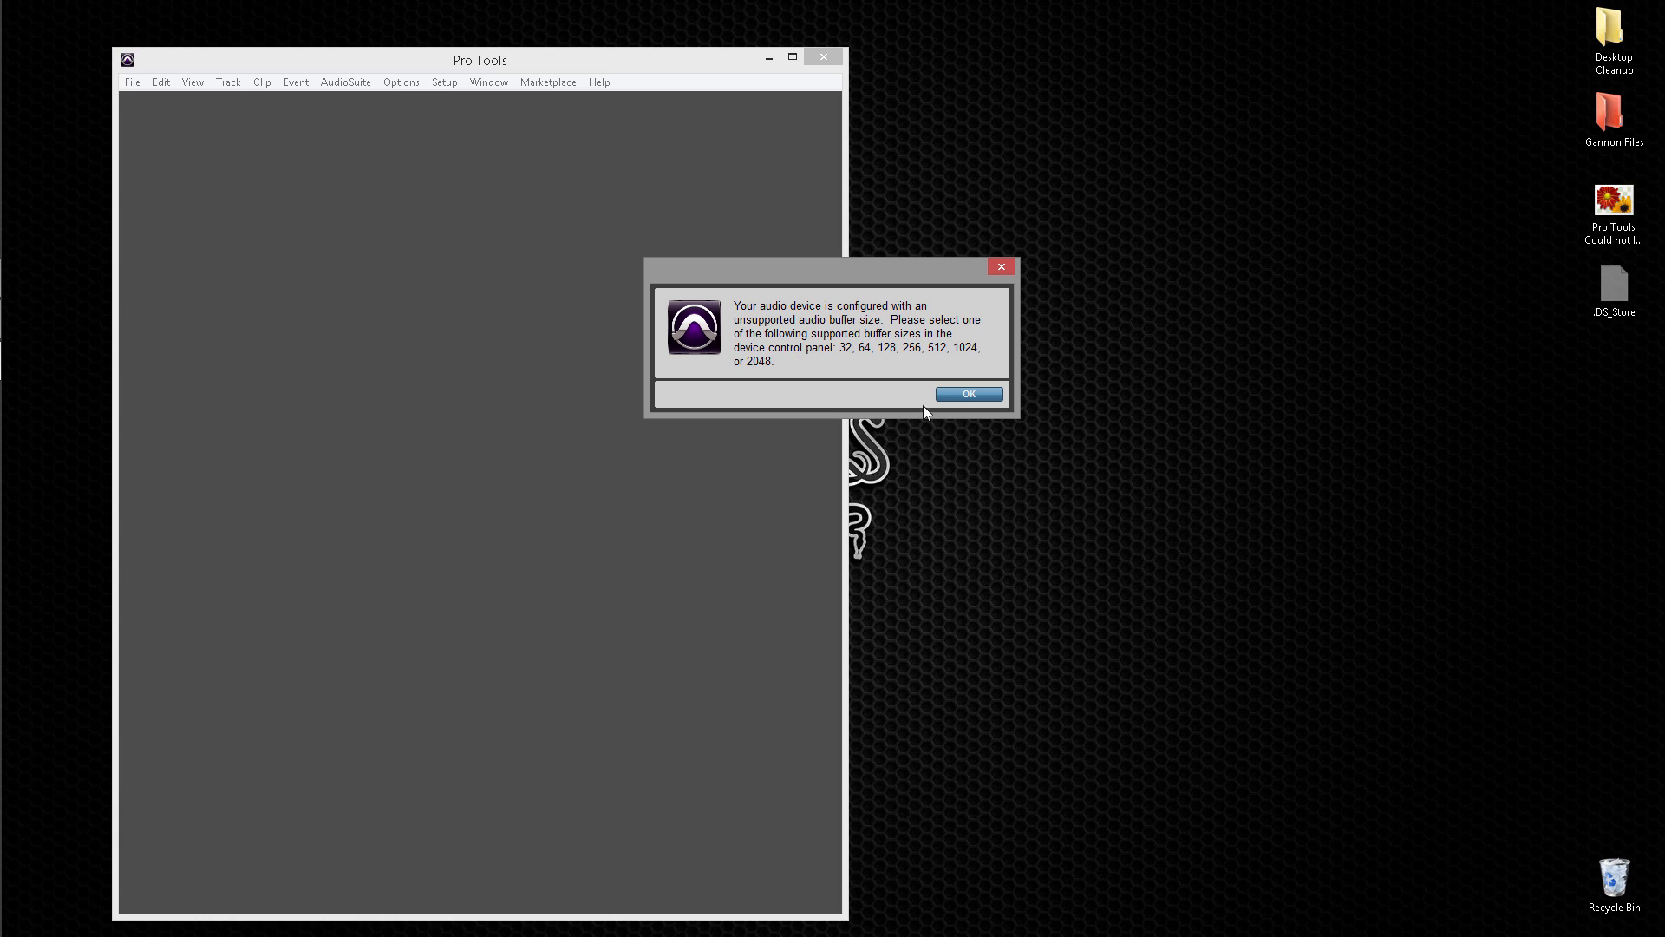
left_click(957, 398)
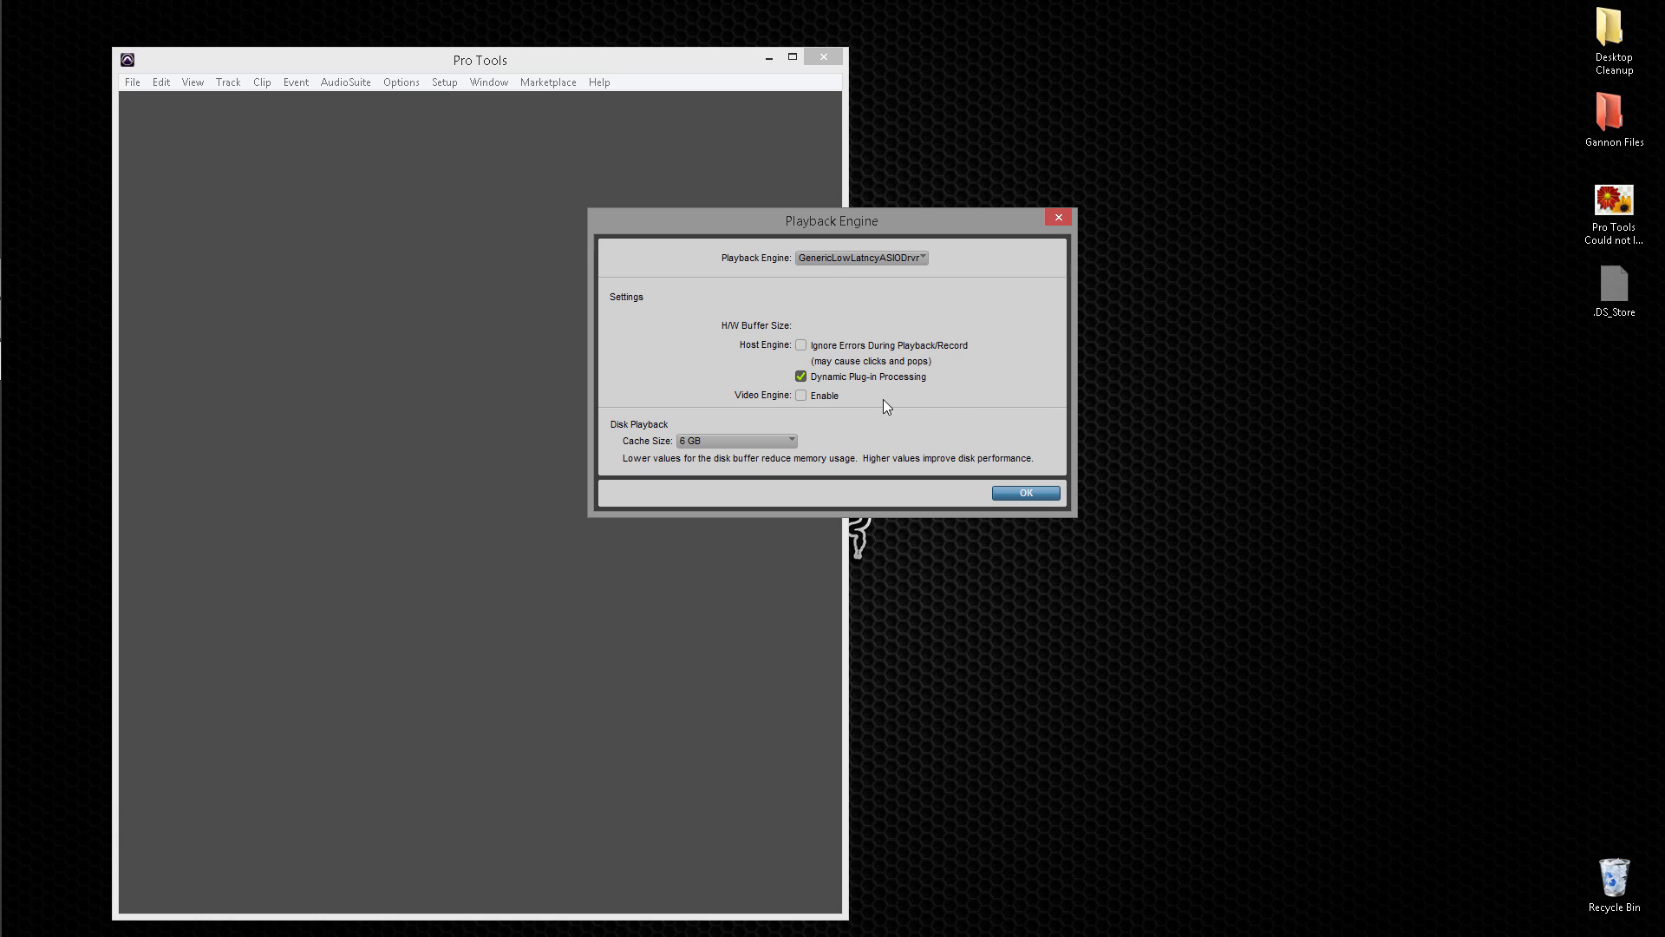
left_click(898, 257)
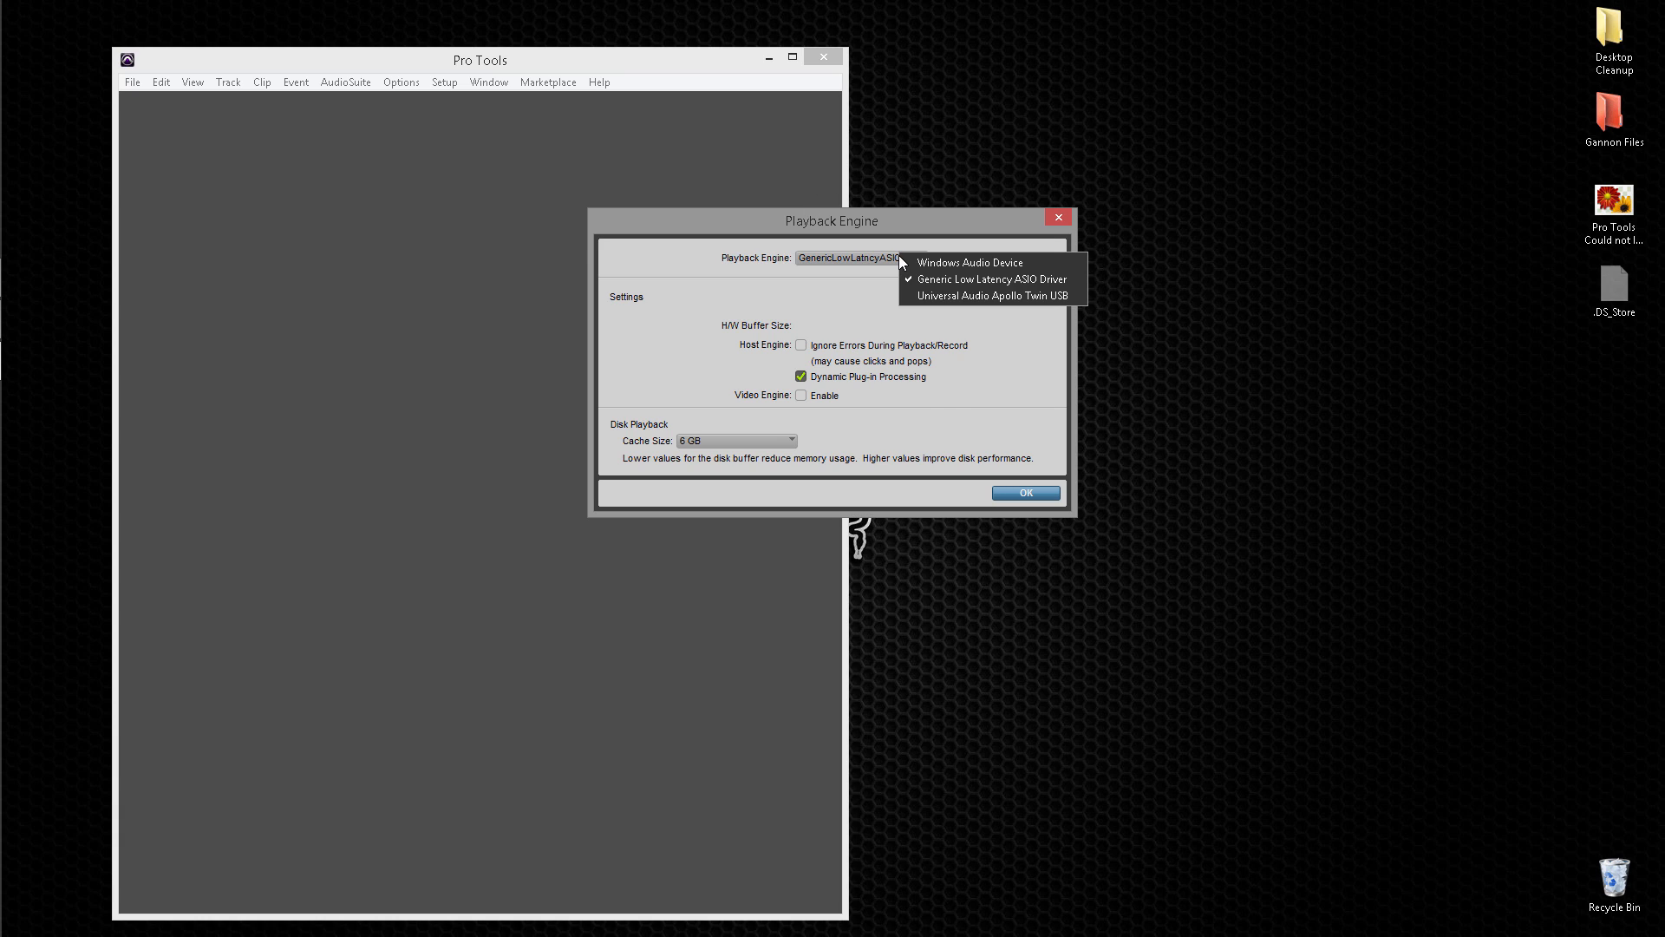
left_click(938, 294)
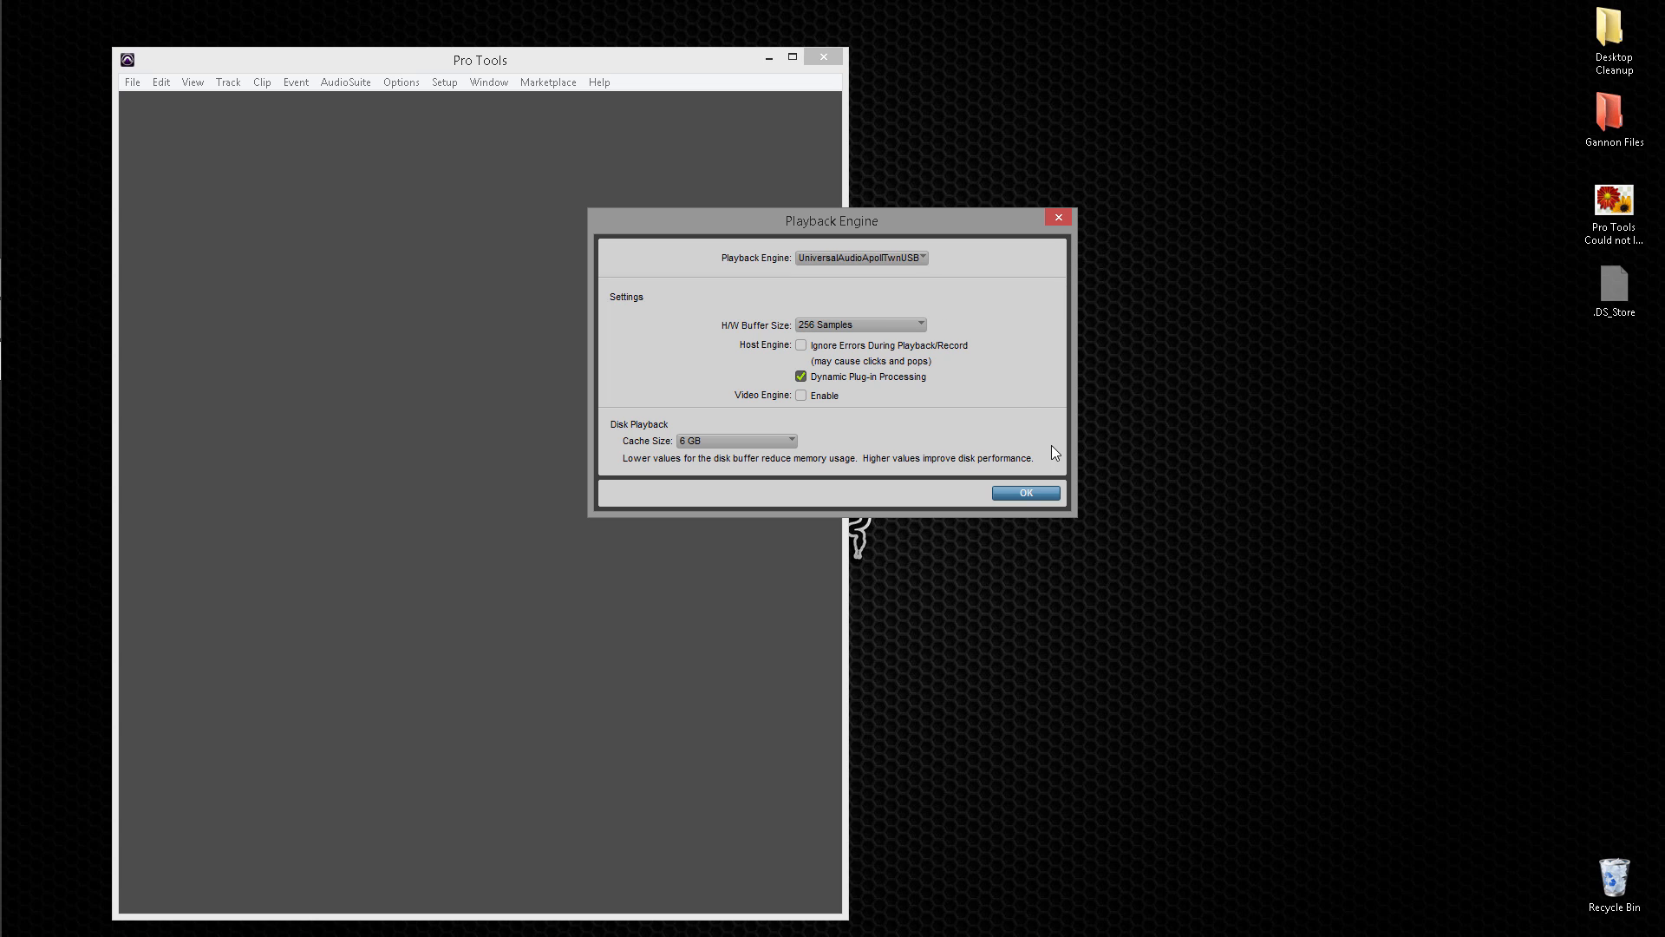
left_click(1023, 492)
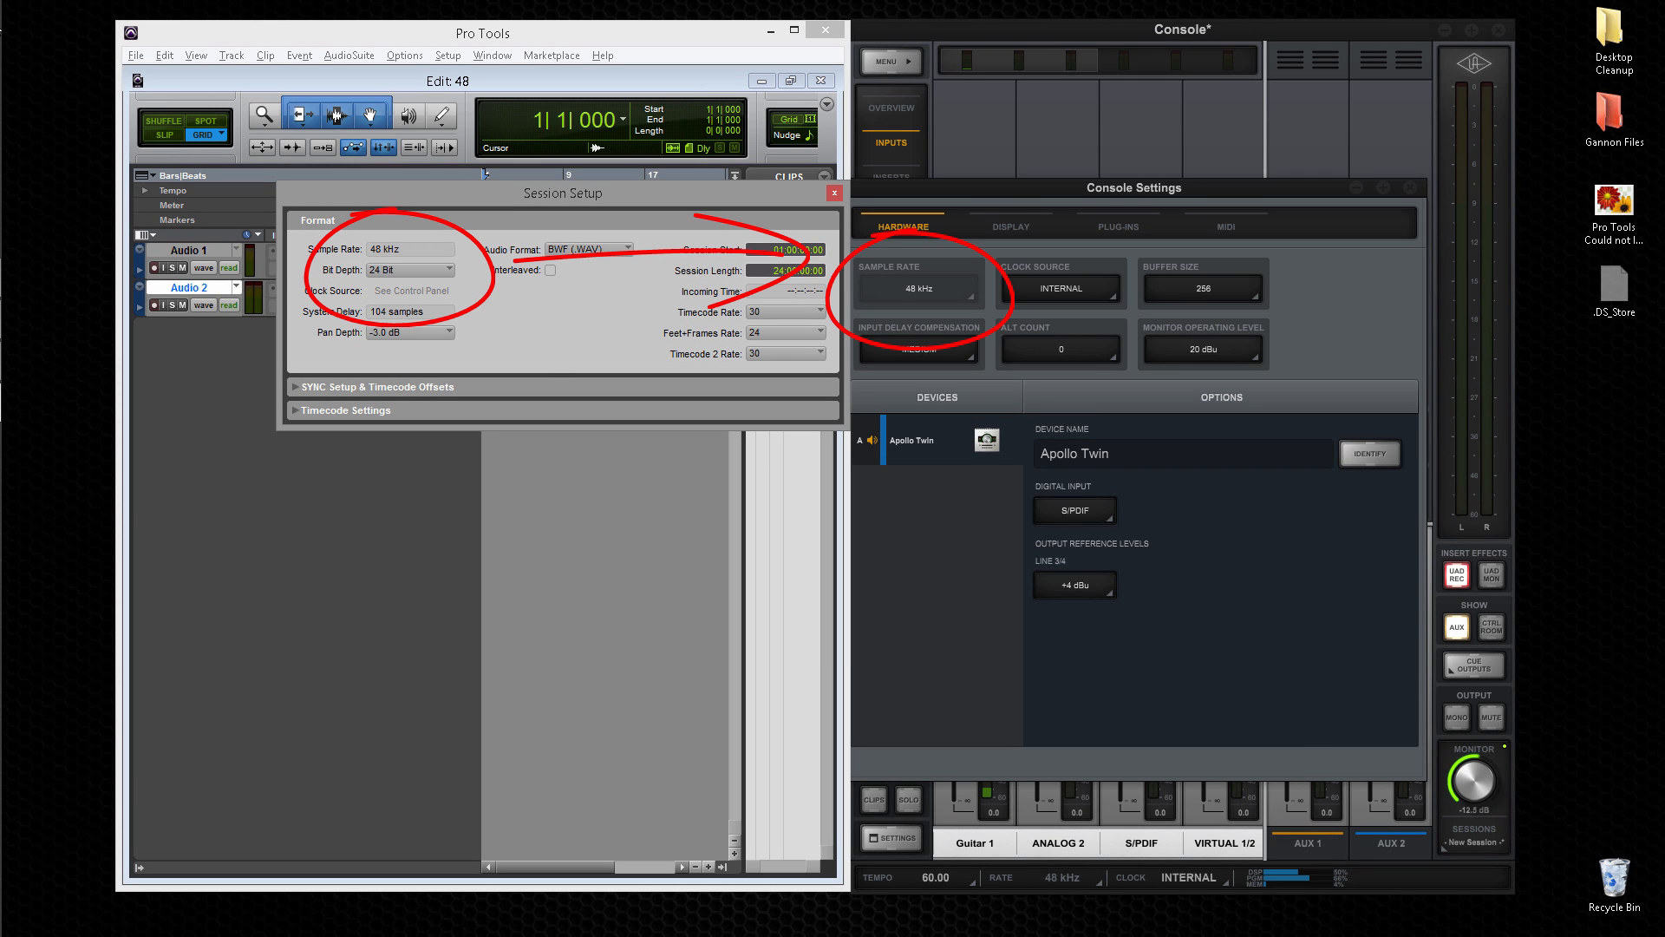
Open a recent Pro Tools session from the dashboard and acknowledge the notice.
left_click(136, 57)
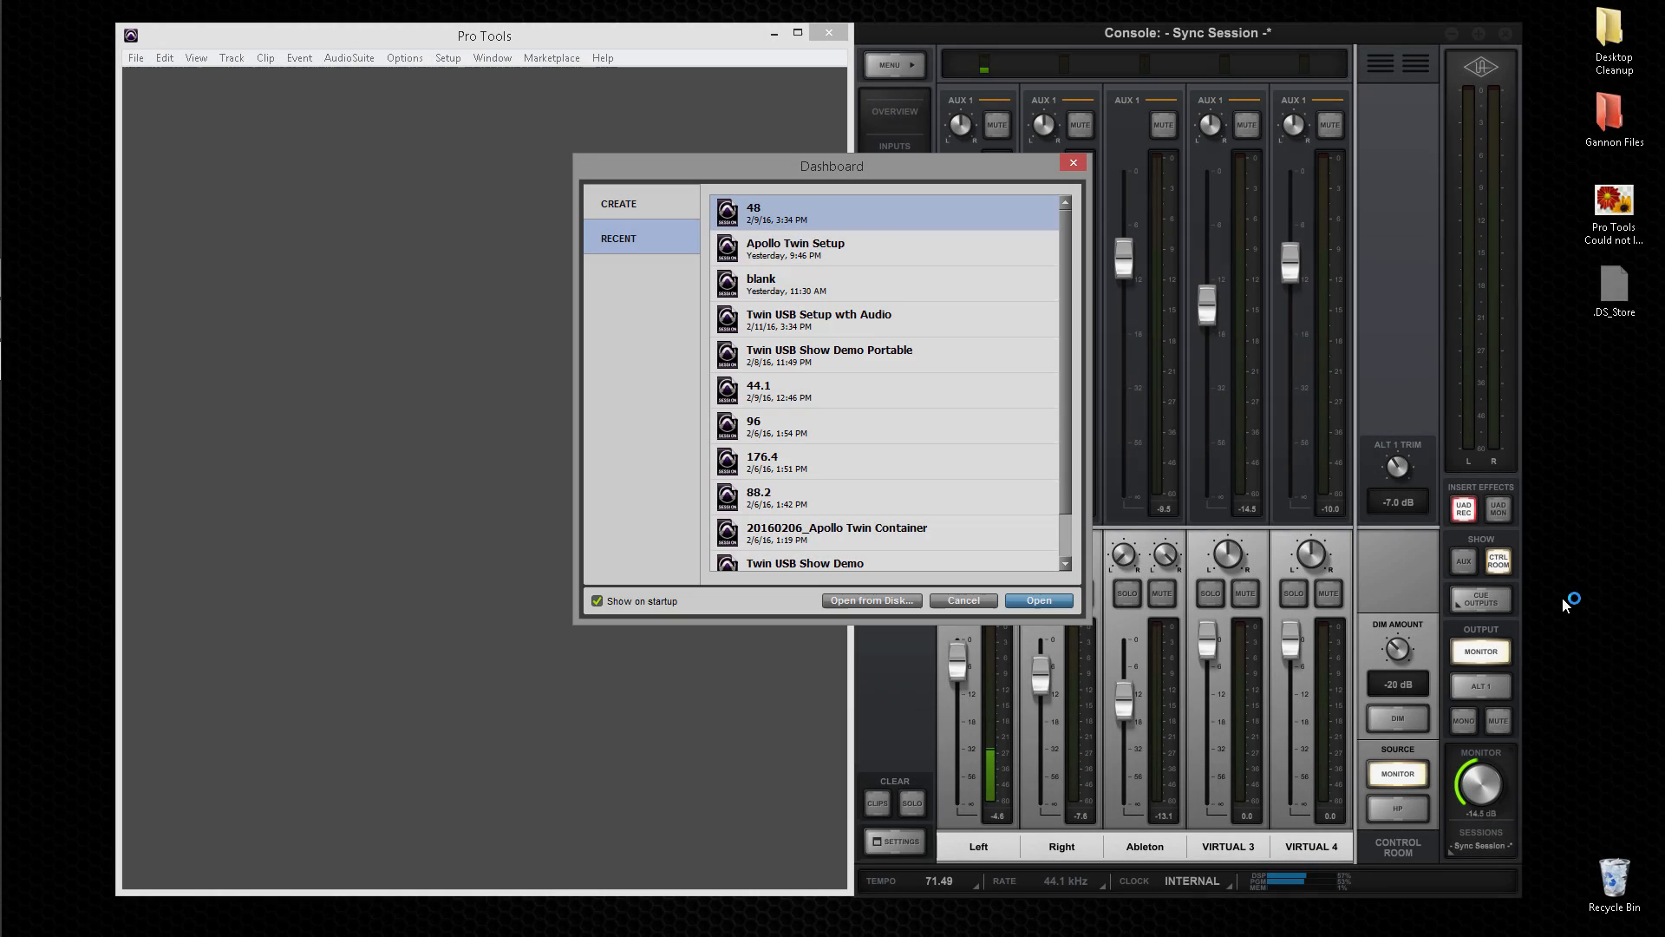
double_click(859, 427)
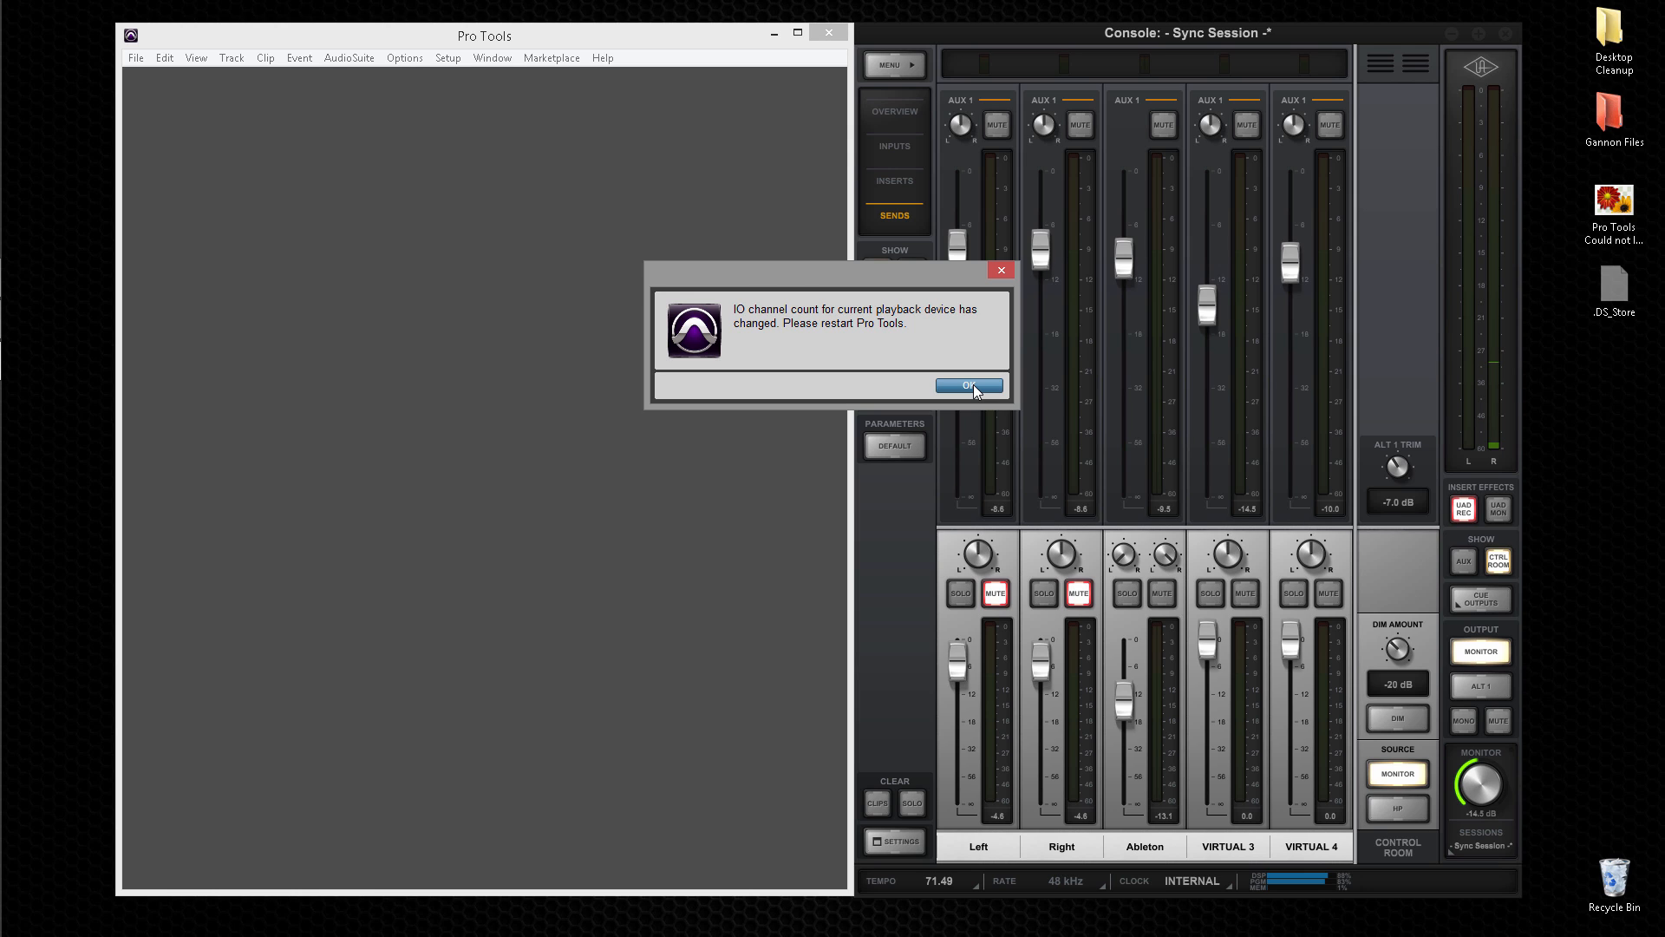
left_click(969, 385)
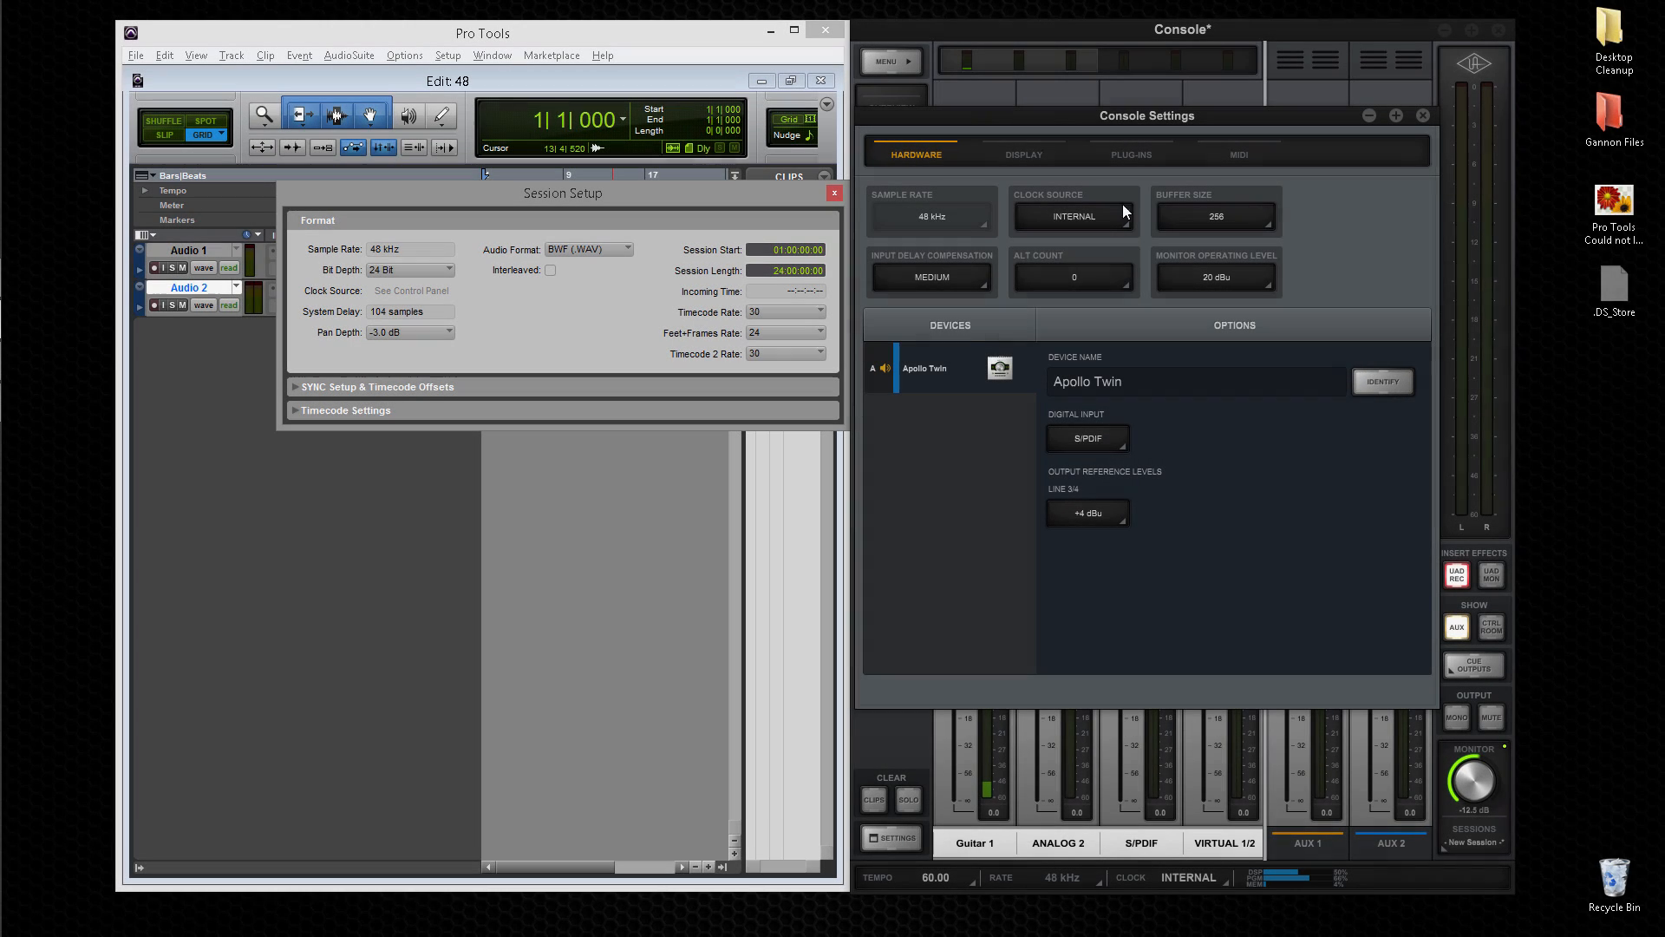
Set the clock source in the Console hardware settings to S/PDIF.
left_click(1119, 216)
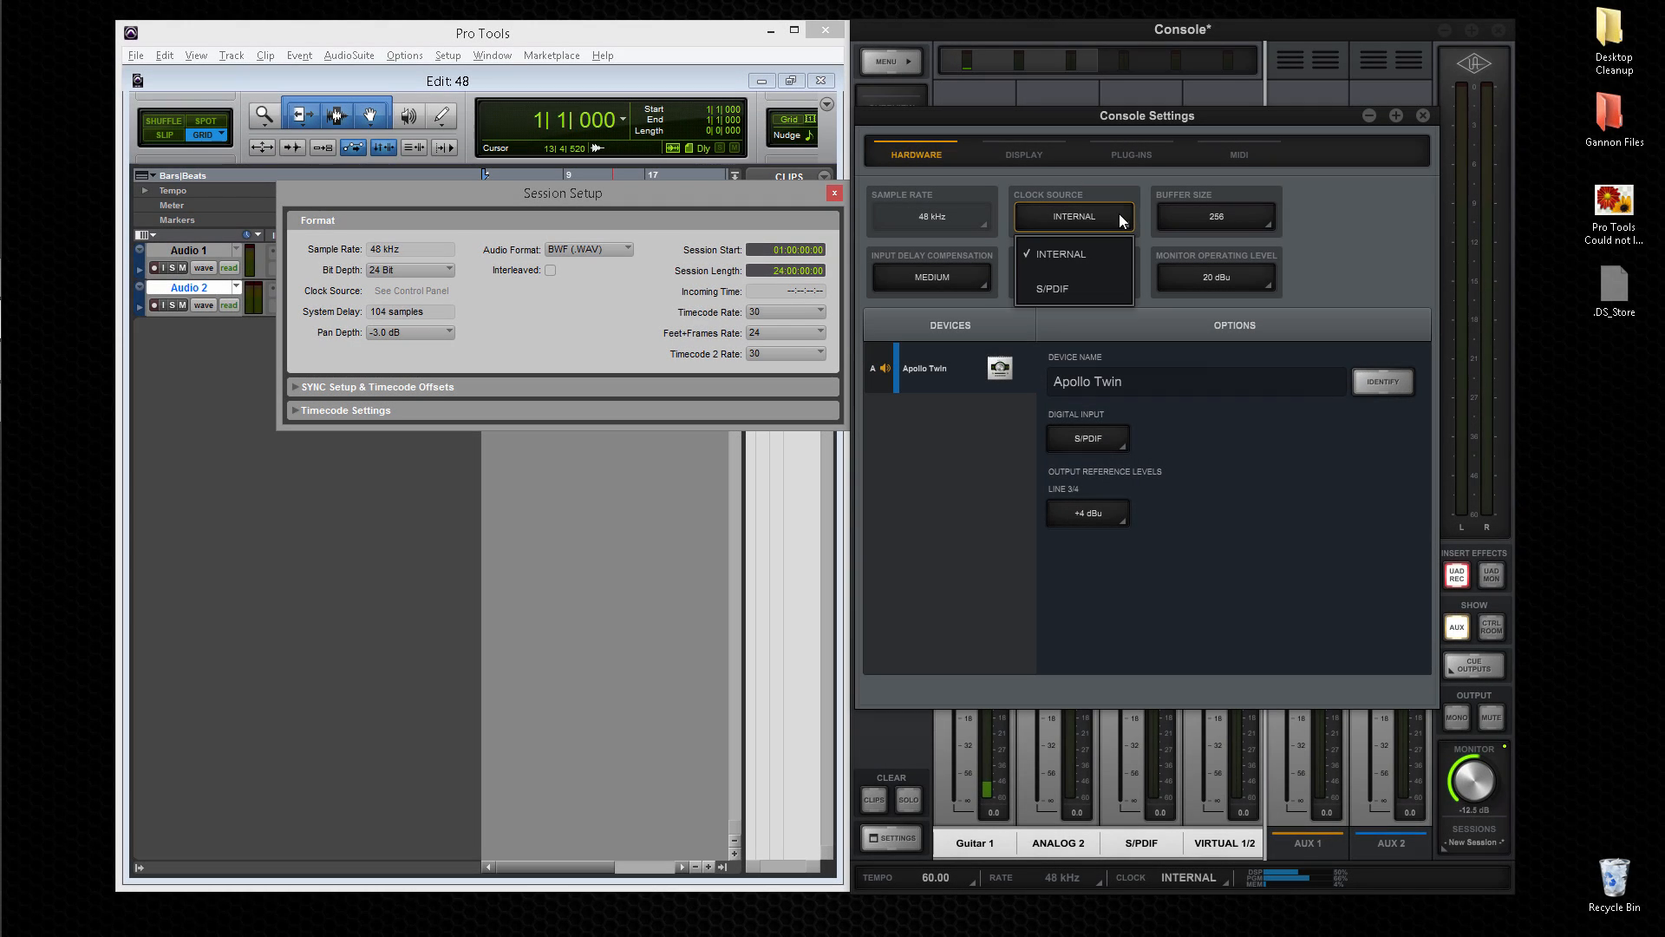
left_click(1112, 281)
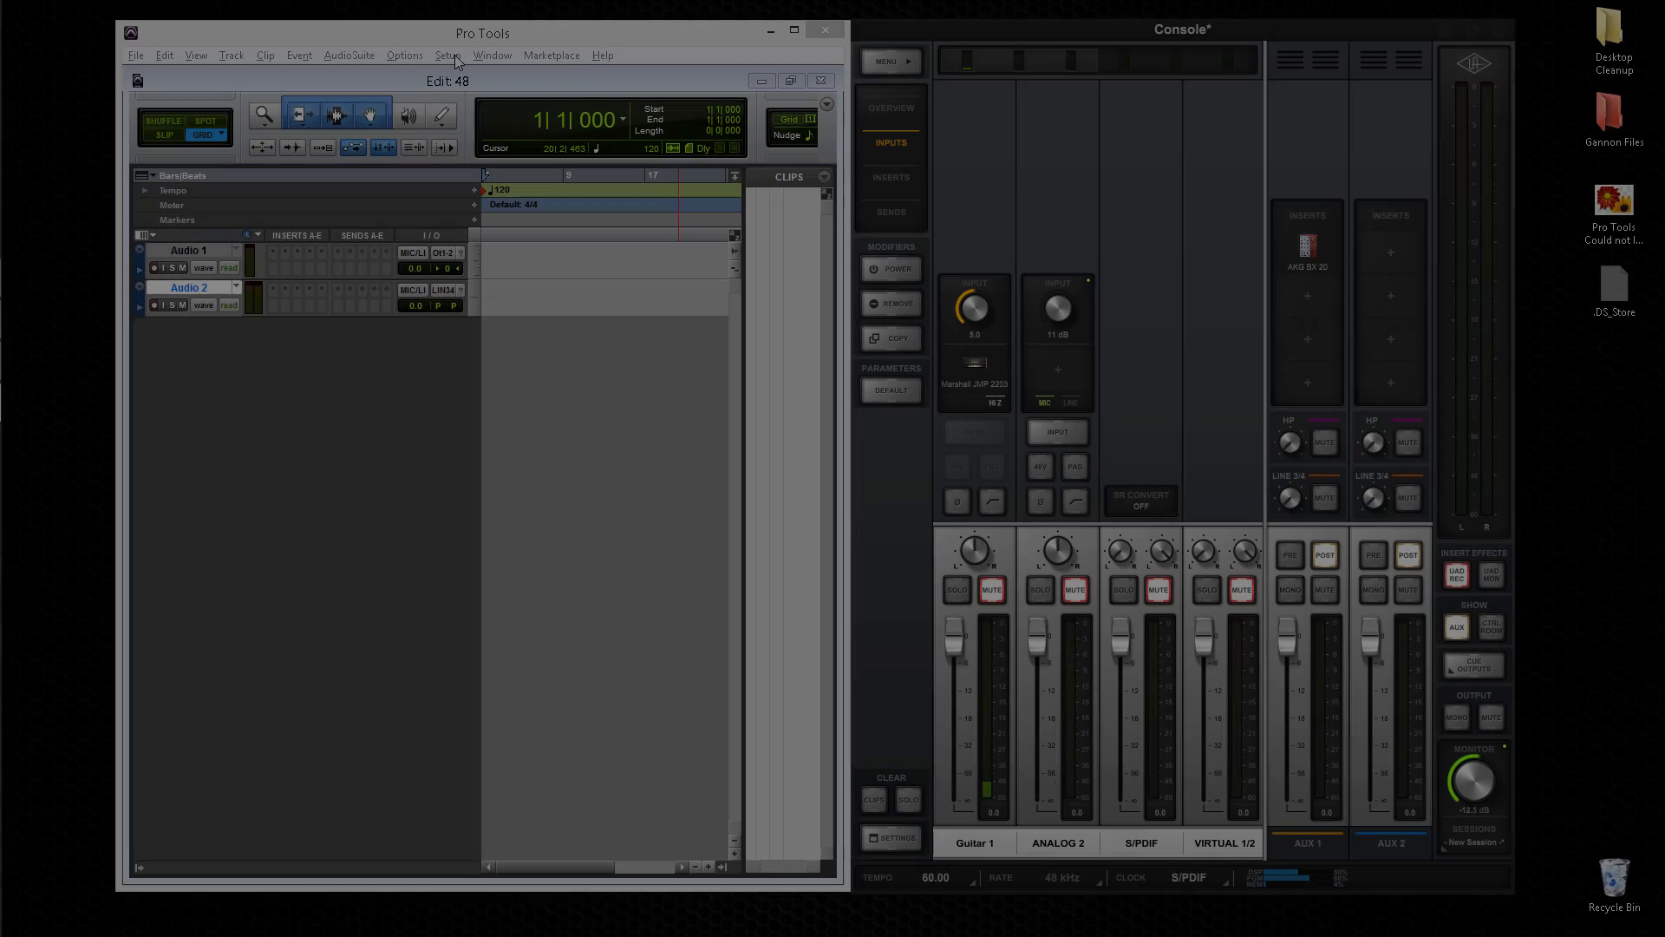
Open the I/O Setup in Pro Tools and review its output paths and bus mapping.
left_click(448, 55)
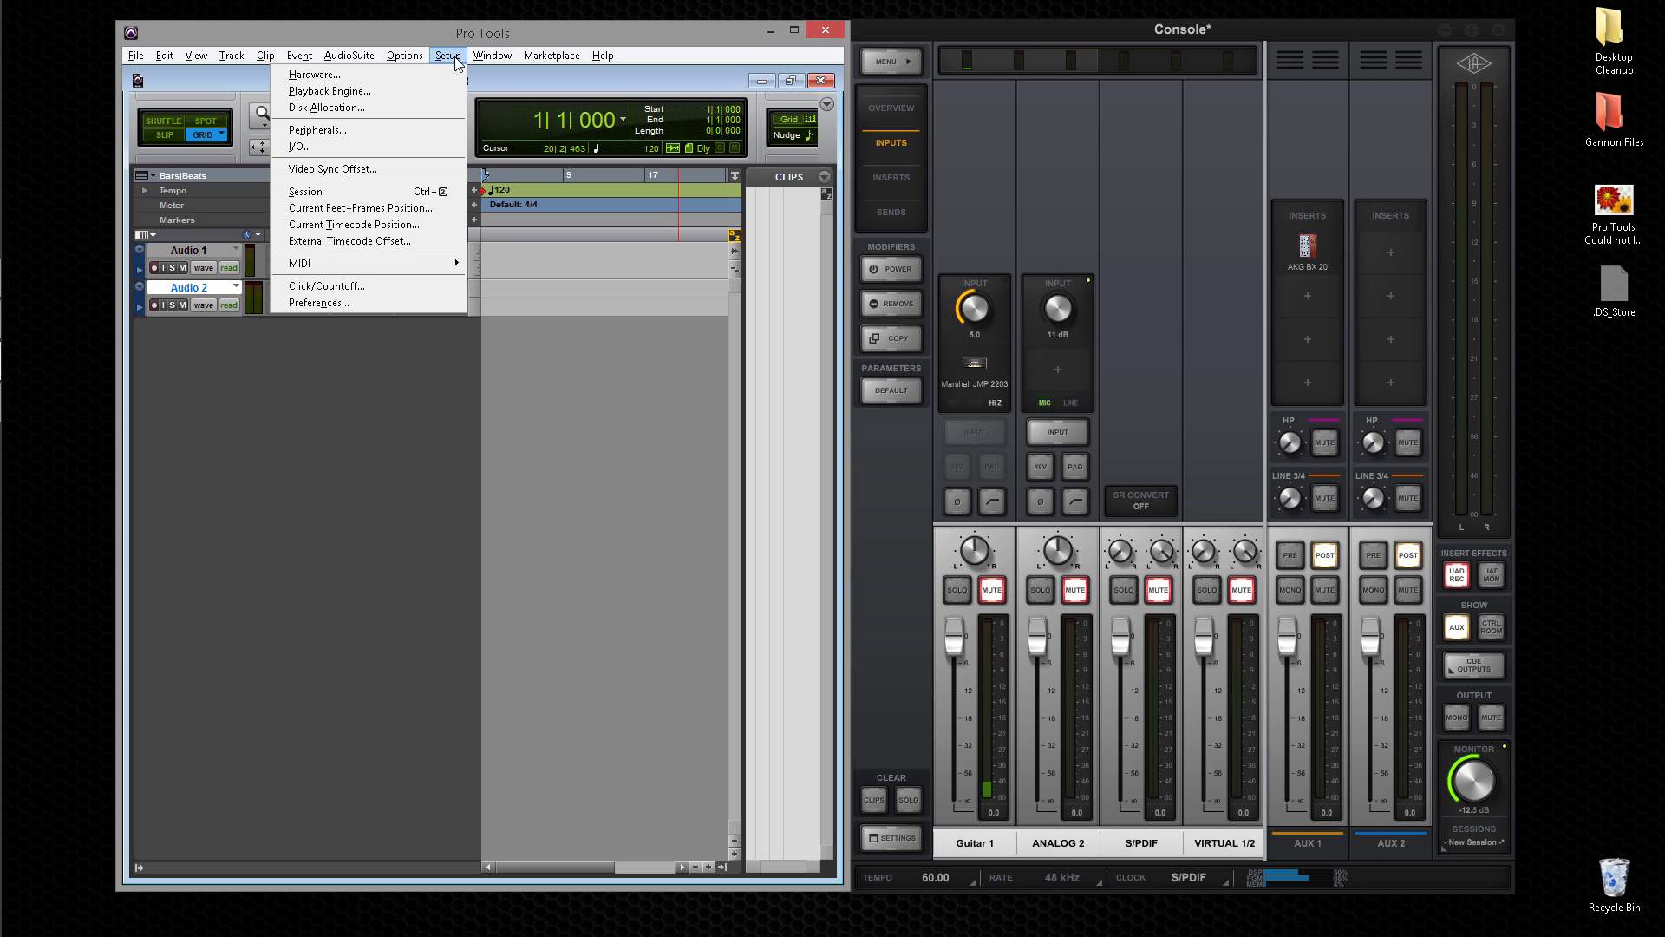
left_click(442, 148)
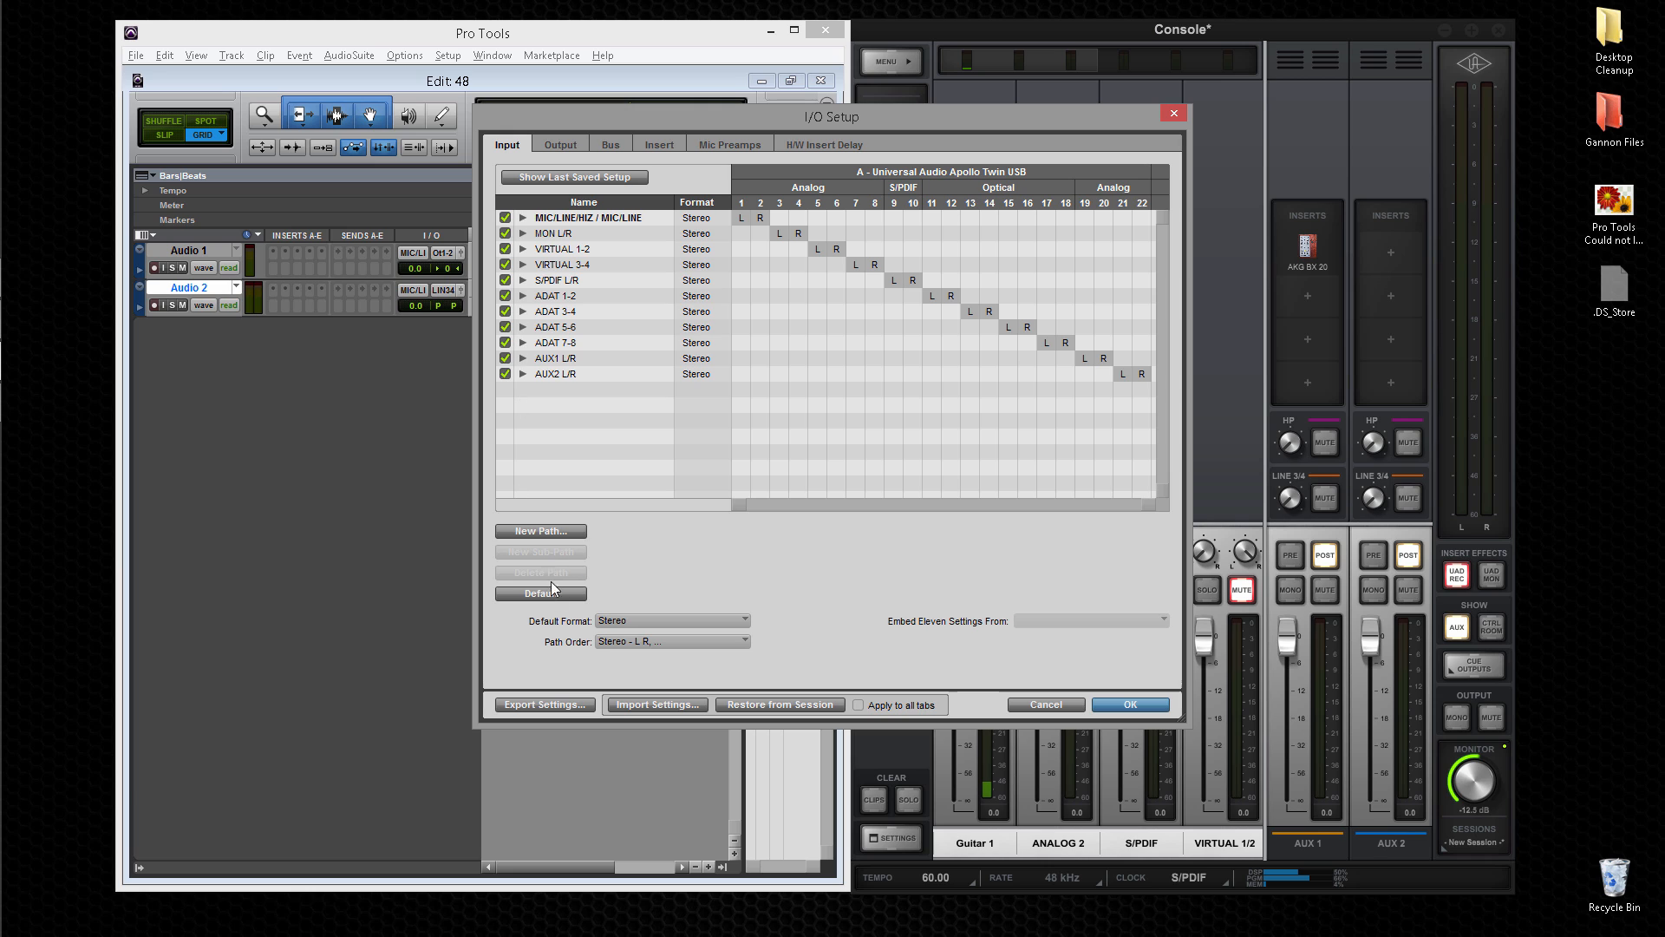
left_click(563, 144)
left_click(611, 146)
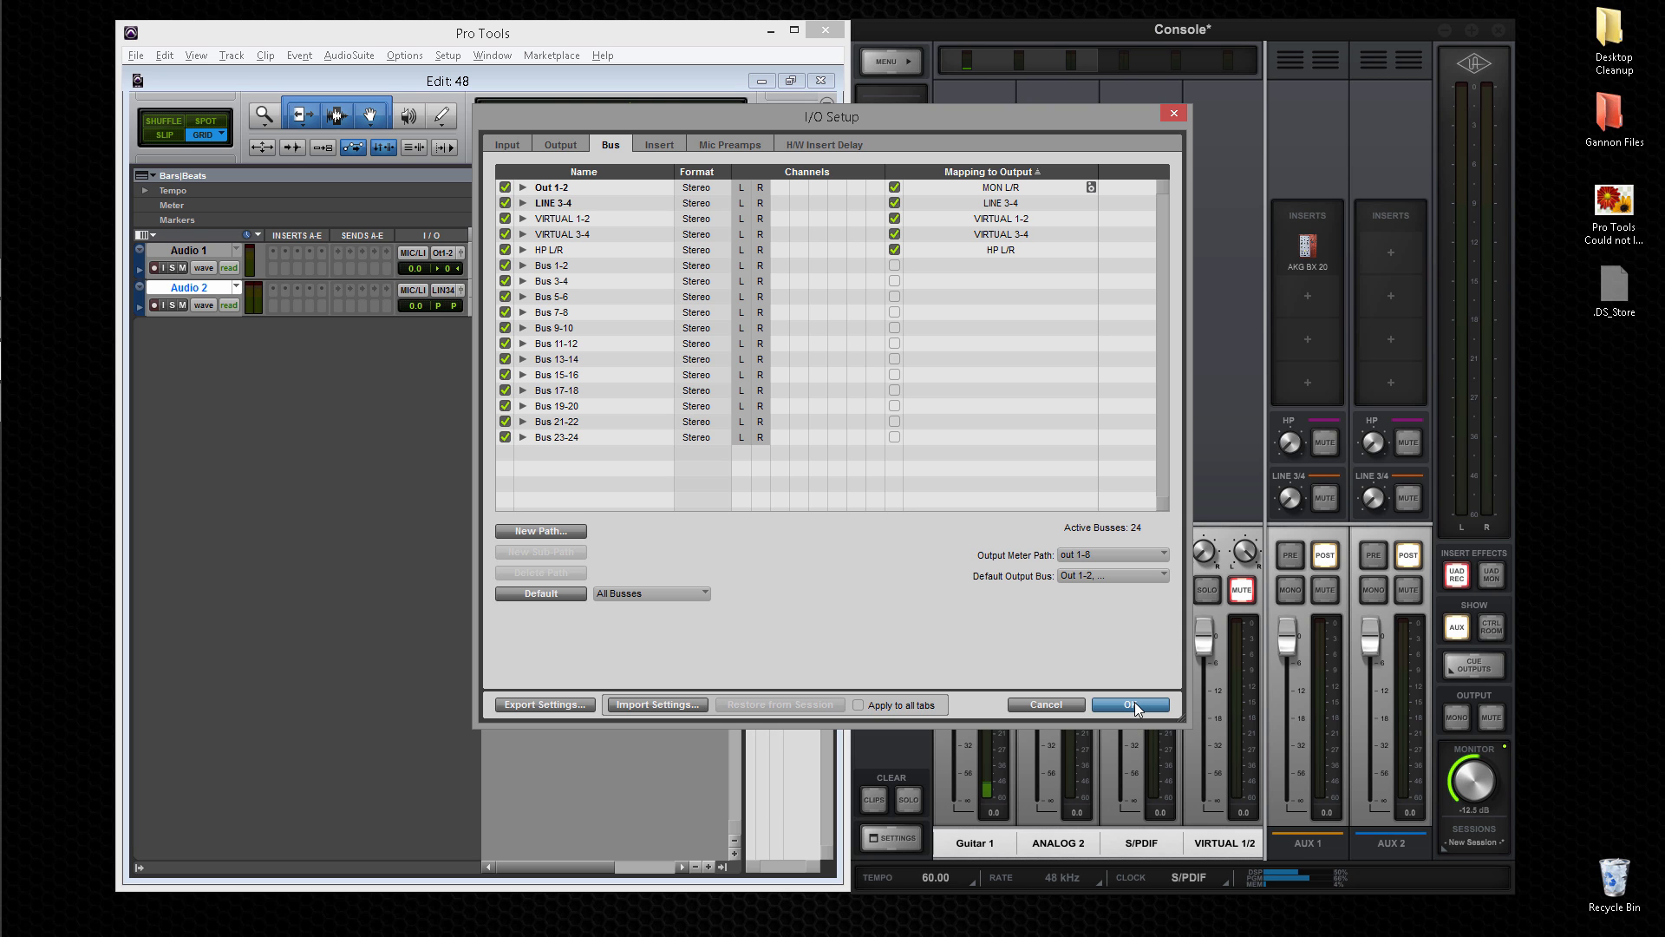
Deactivate the ADAT 1-2, 3-4, 5-6 and 7-8 input paths, and rename the VIRTUAL 1-2 input path as Play.
left_click(510, 144)
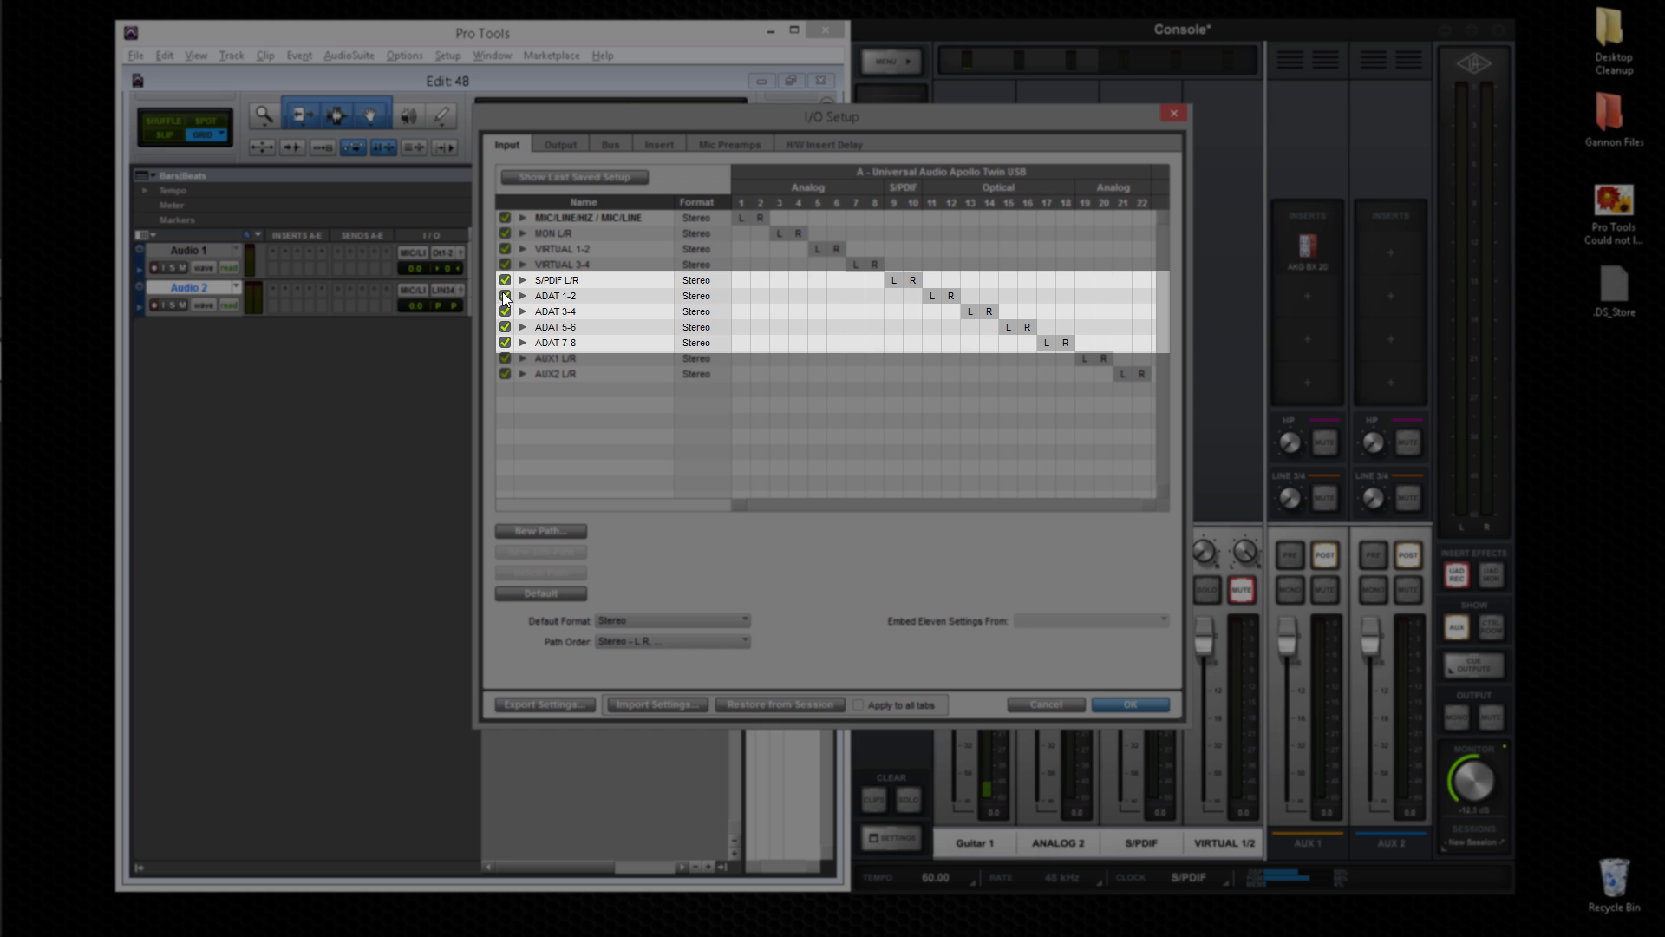
left_click(505, 295)
left_click(505, 311)
left_click(504, 327)
left_click(505, 343)
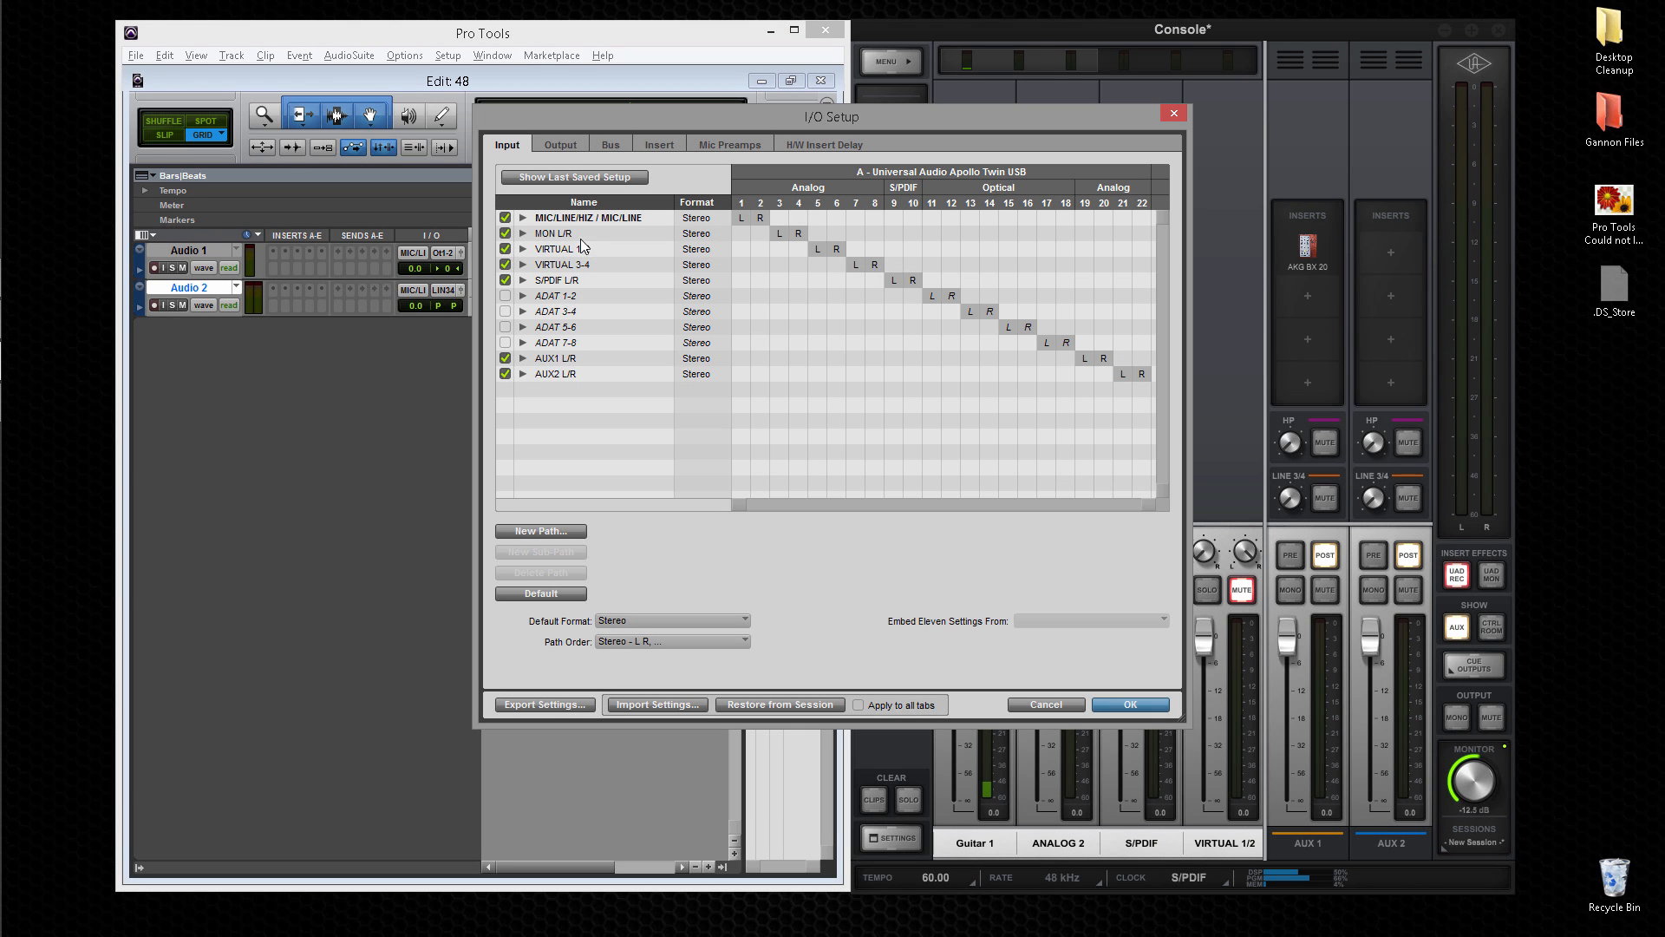
double_click(600, 250)
type("Play")
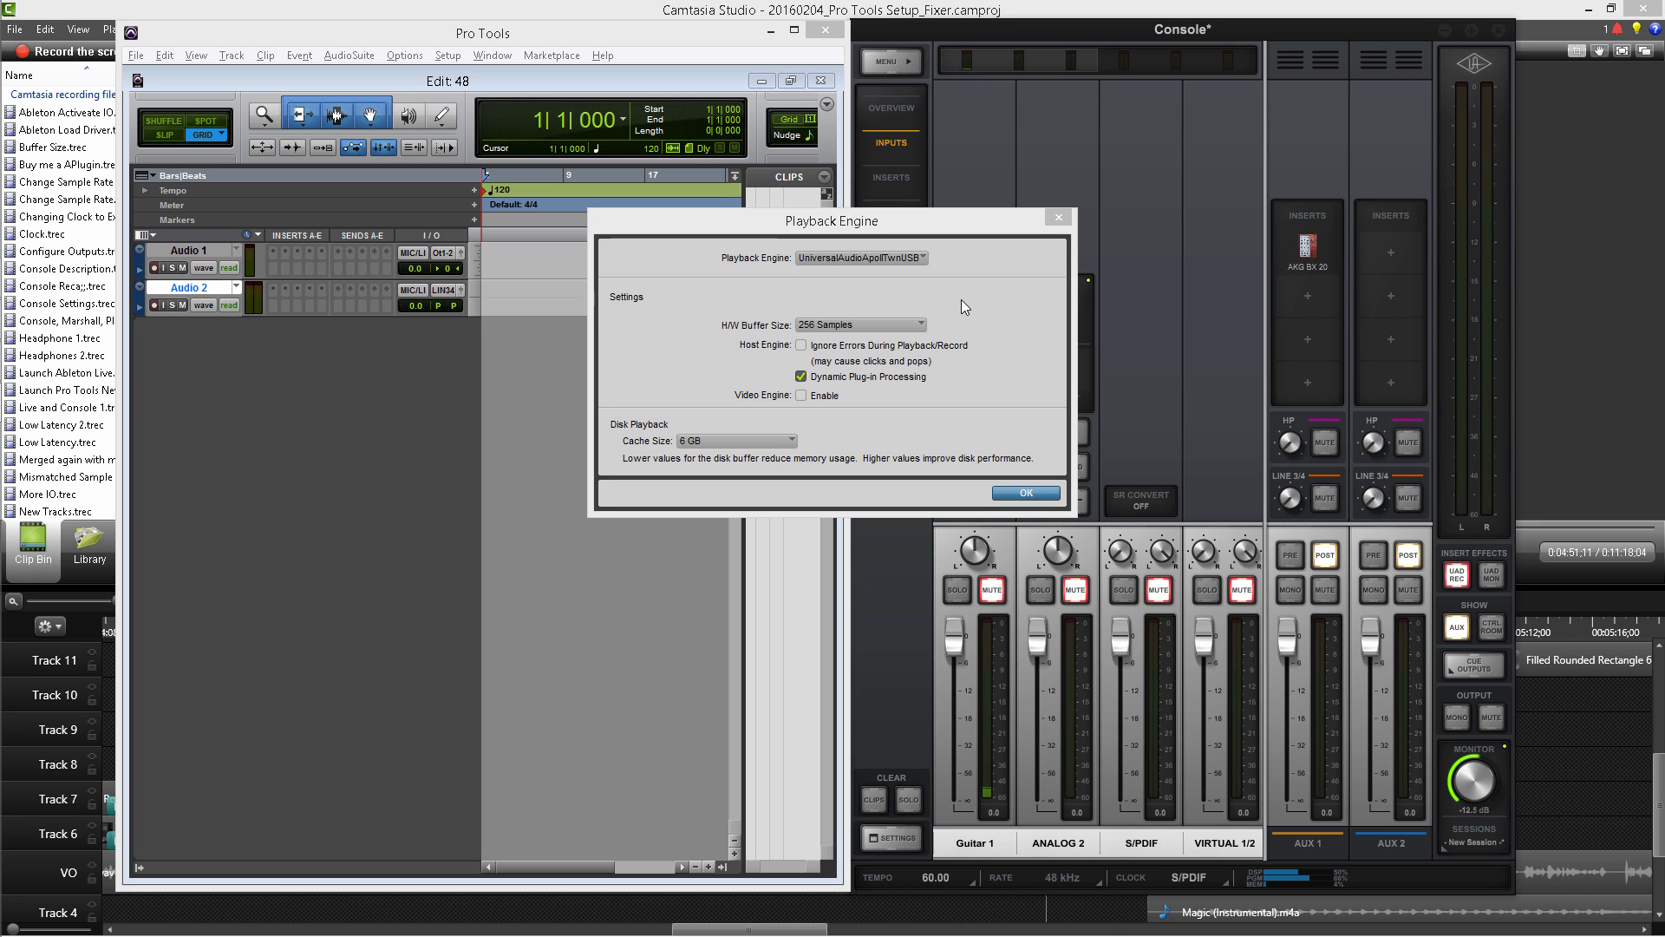
Choose a hardware buffer size of 256 Samples for the playback engine and confirm the settings.
left_click(919, 326)
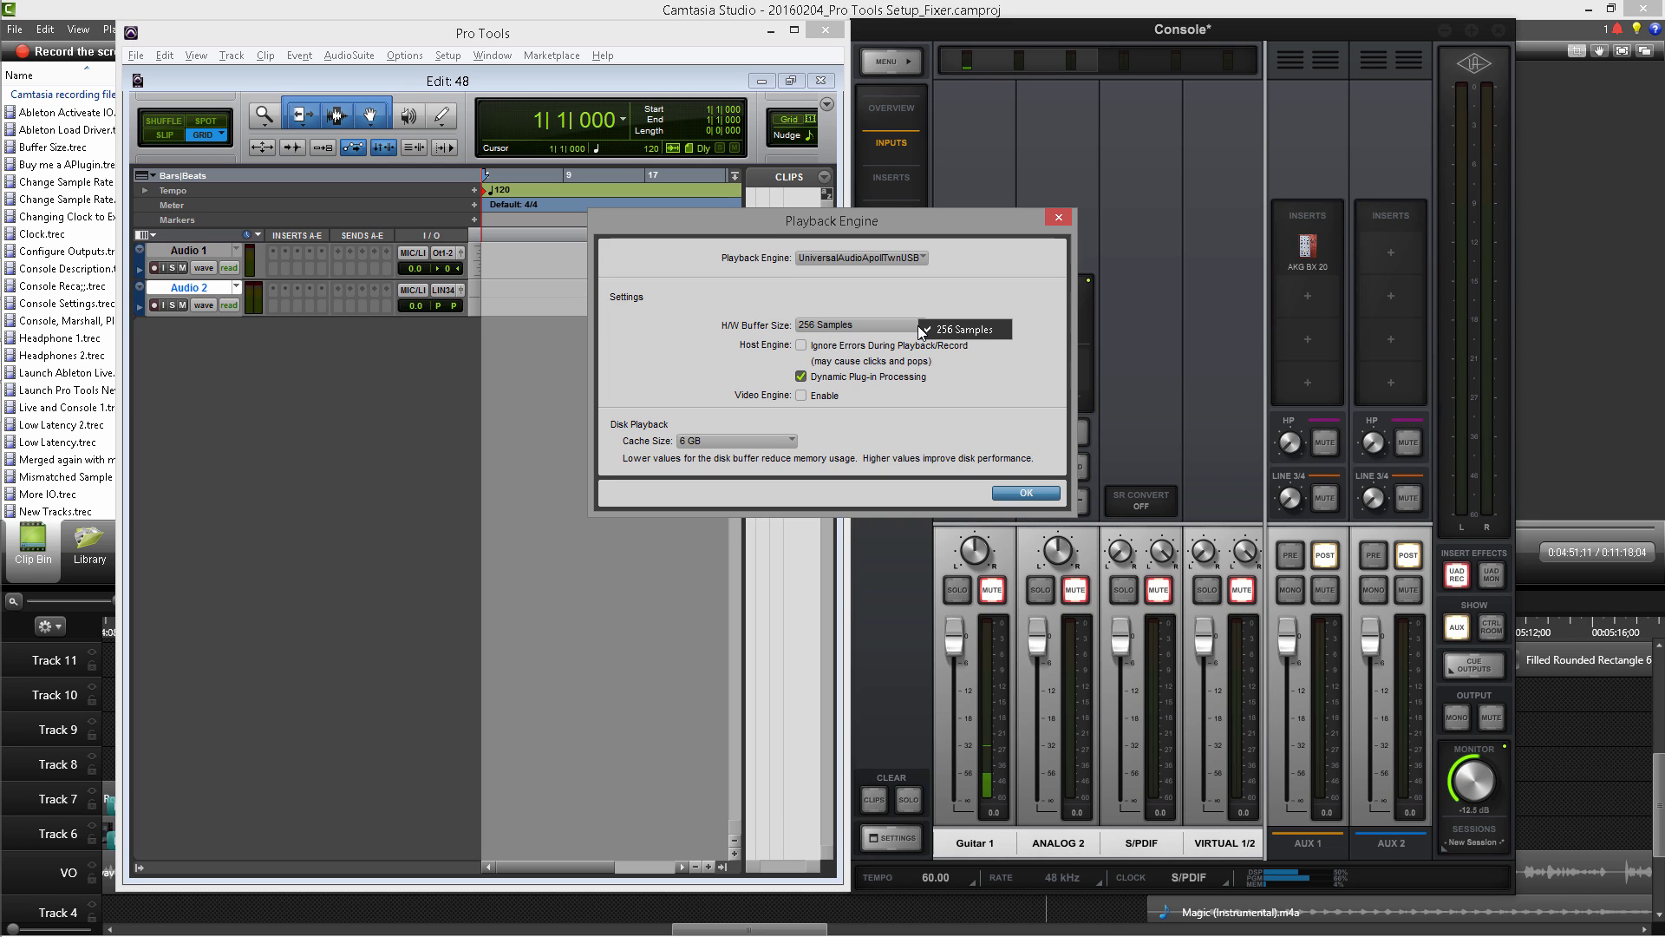
left_click(958, 329)
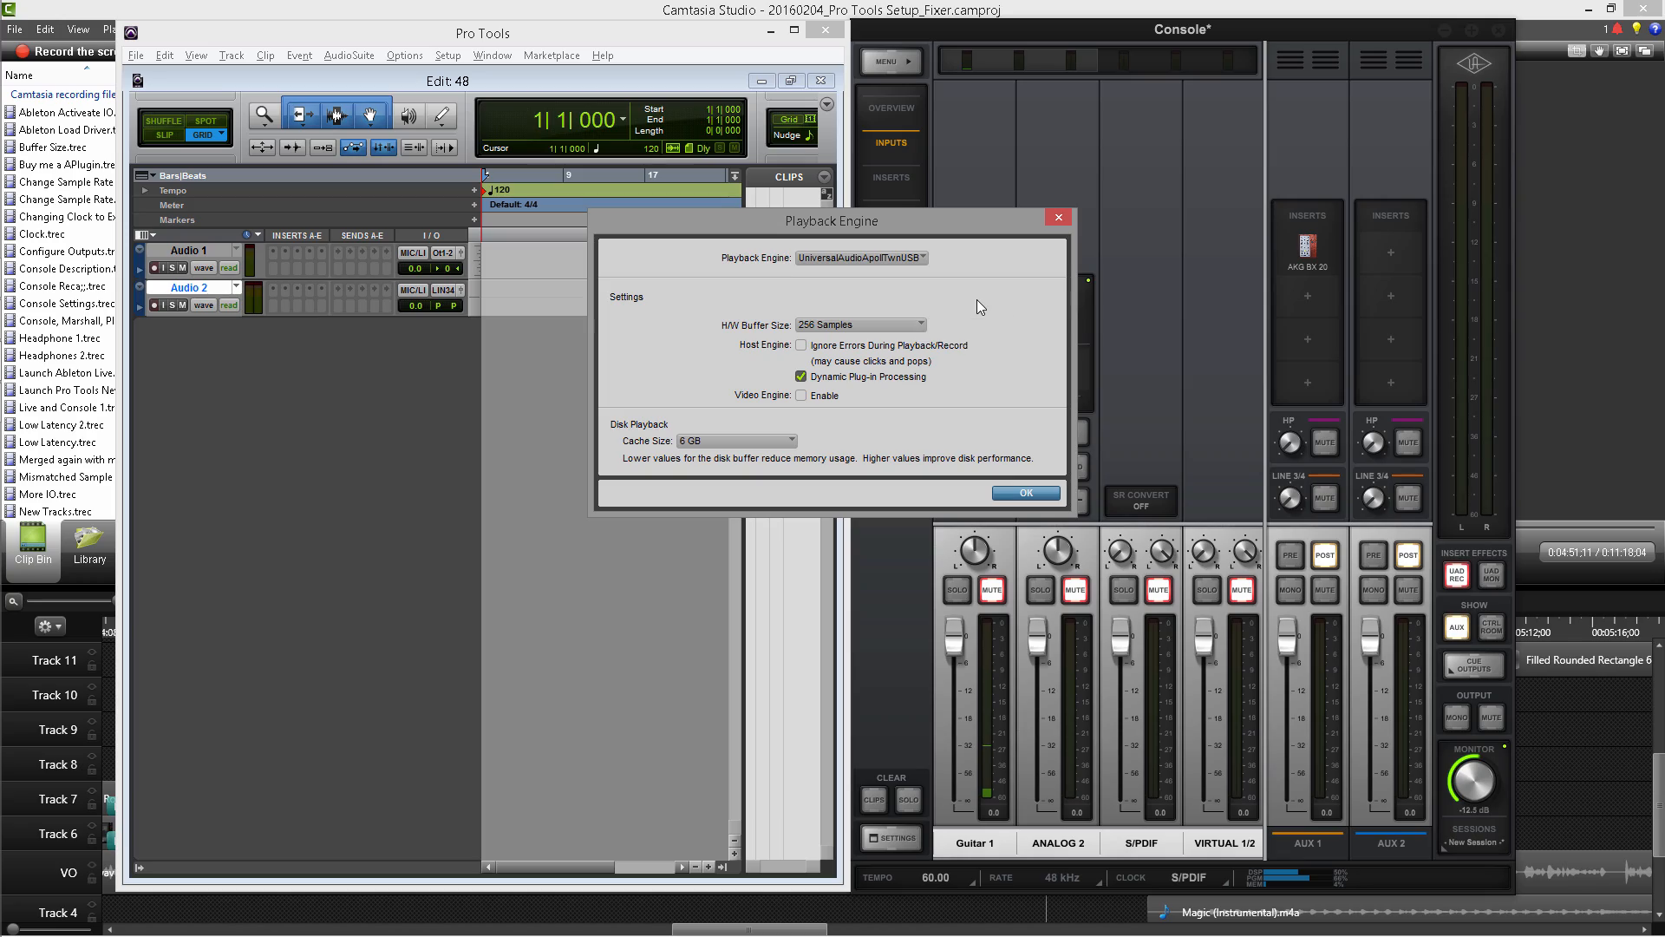
left_click(1025, 492)
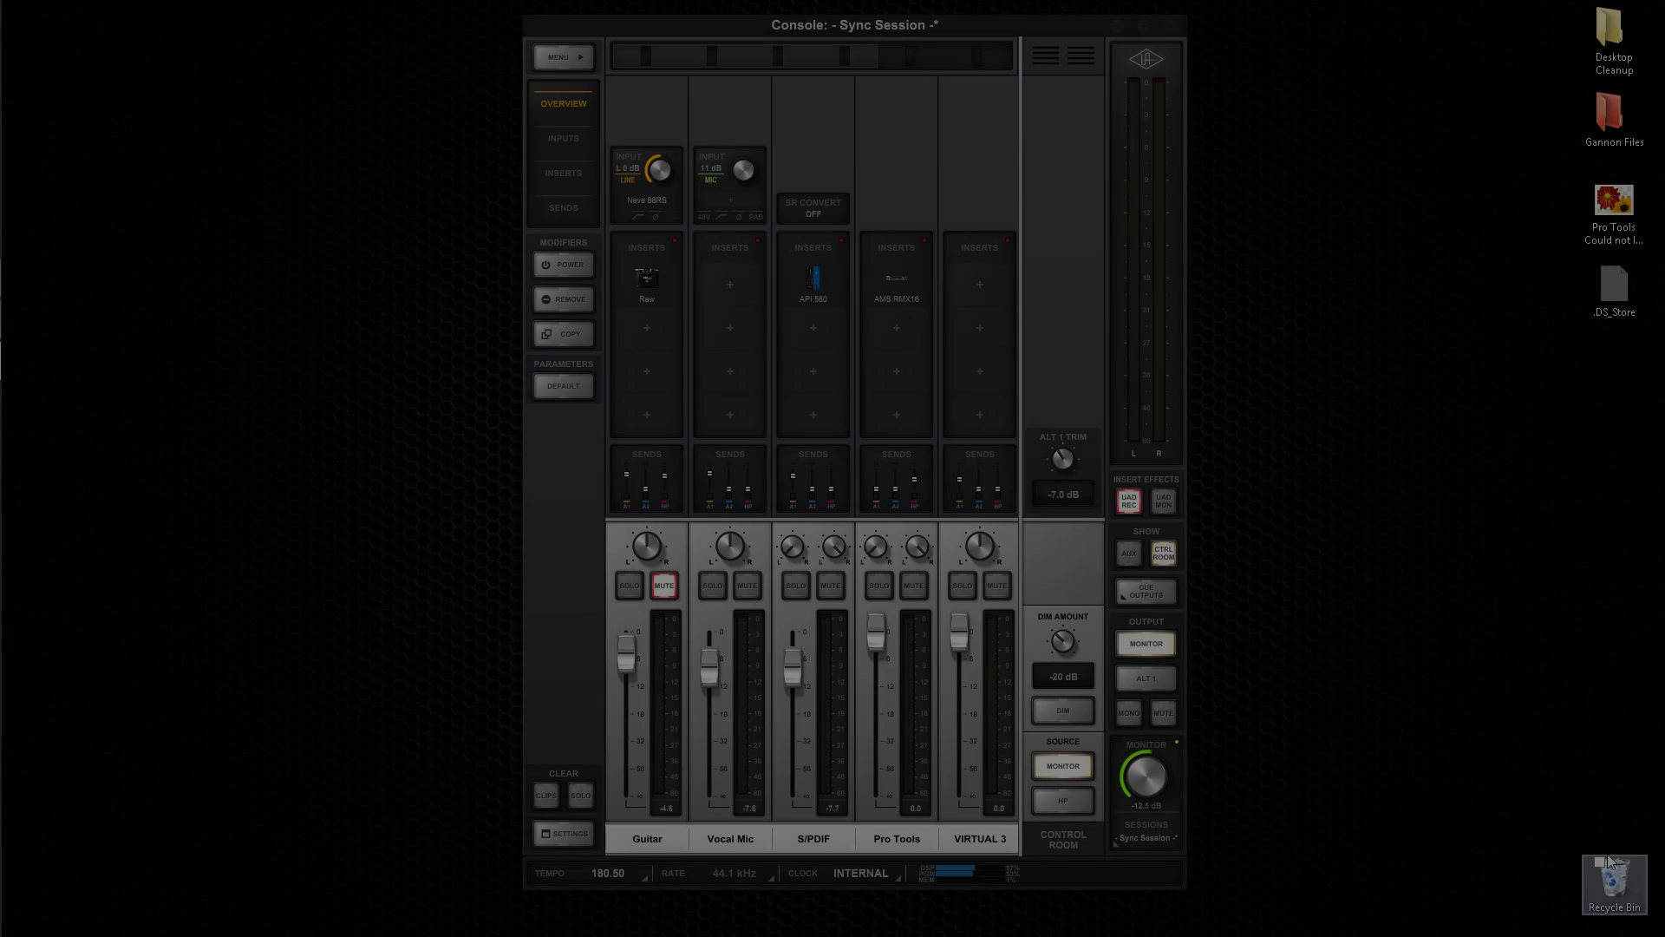
Open the Console settings.
left_click(587, 837)
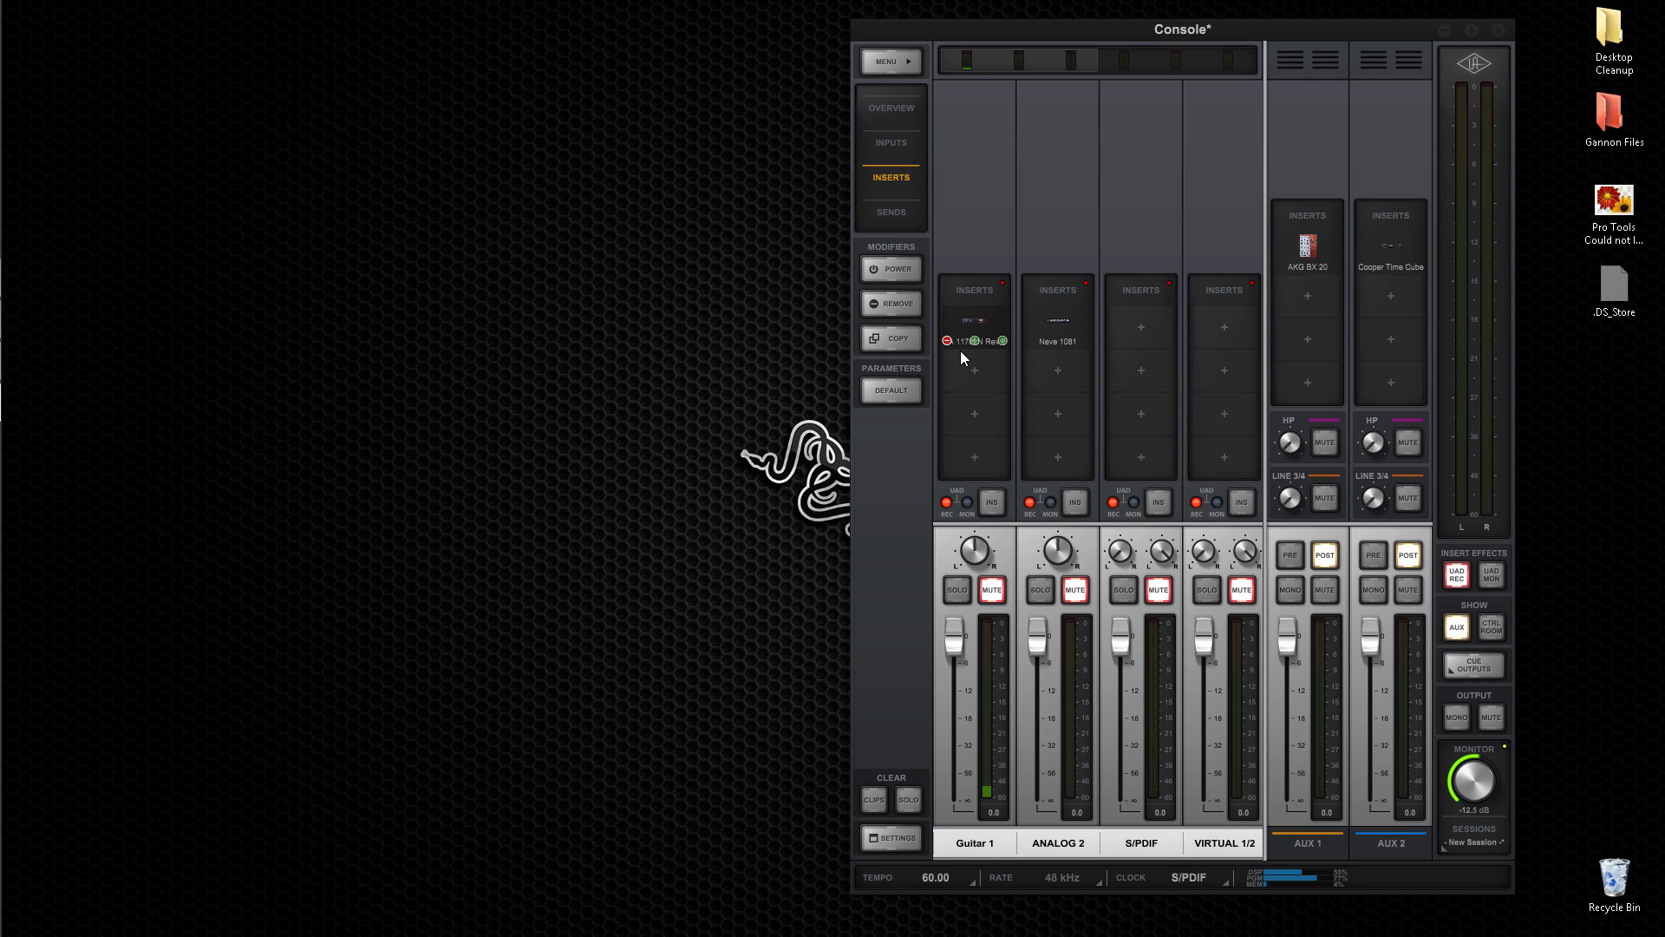
Adjust the high-frequency band of the Gtr channel's API 550A and open the channel's API Vision preamp.
key("space")
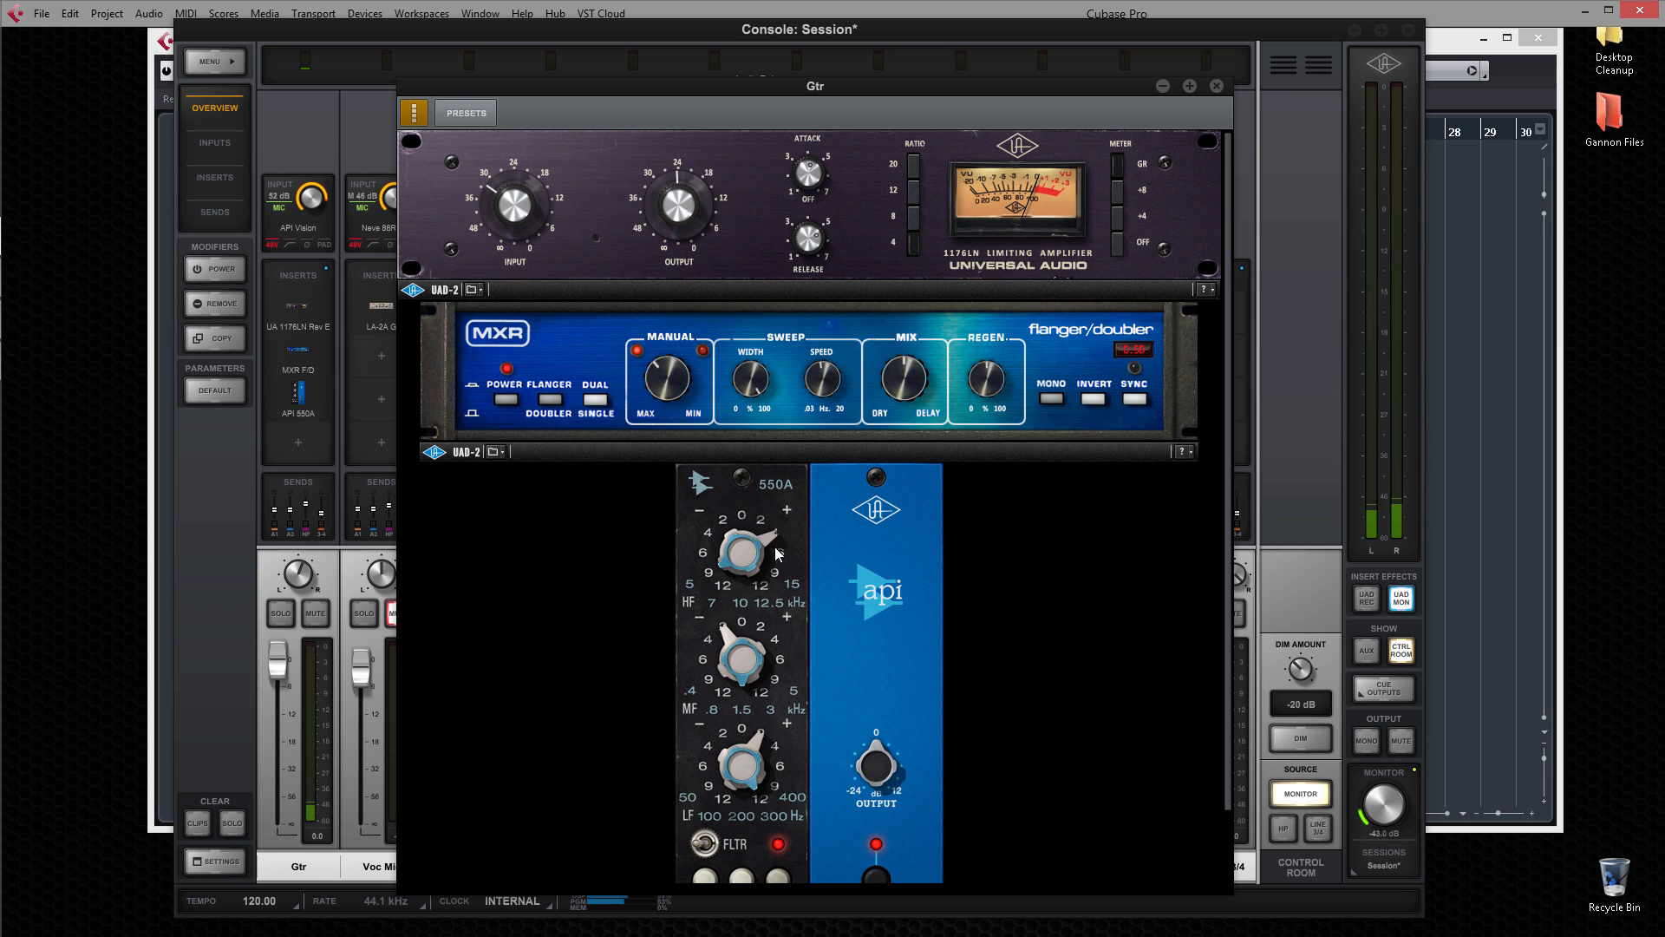
left_click(768, 519)
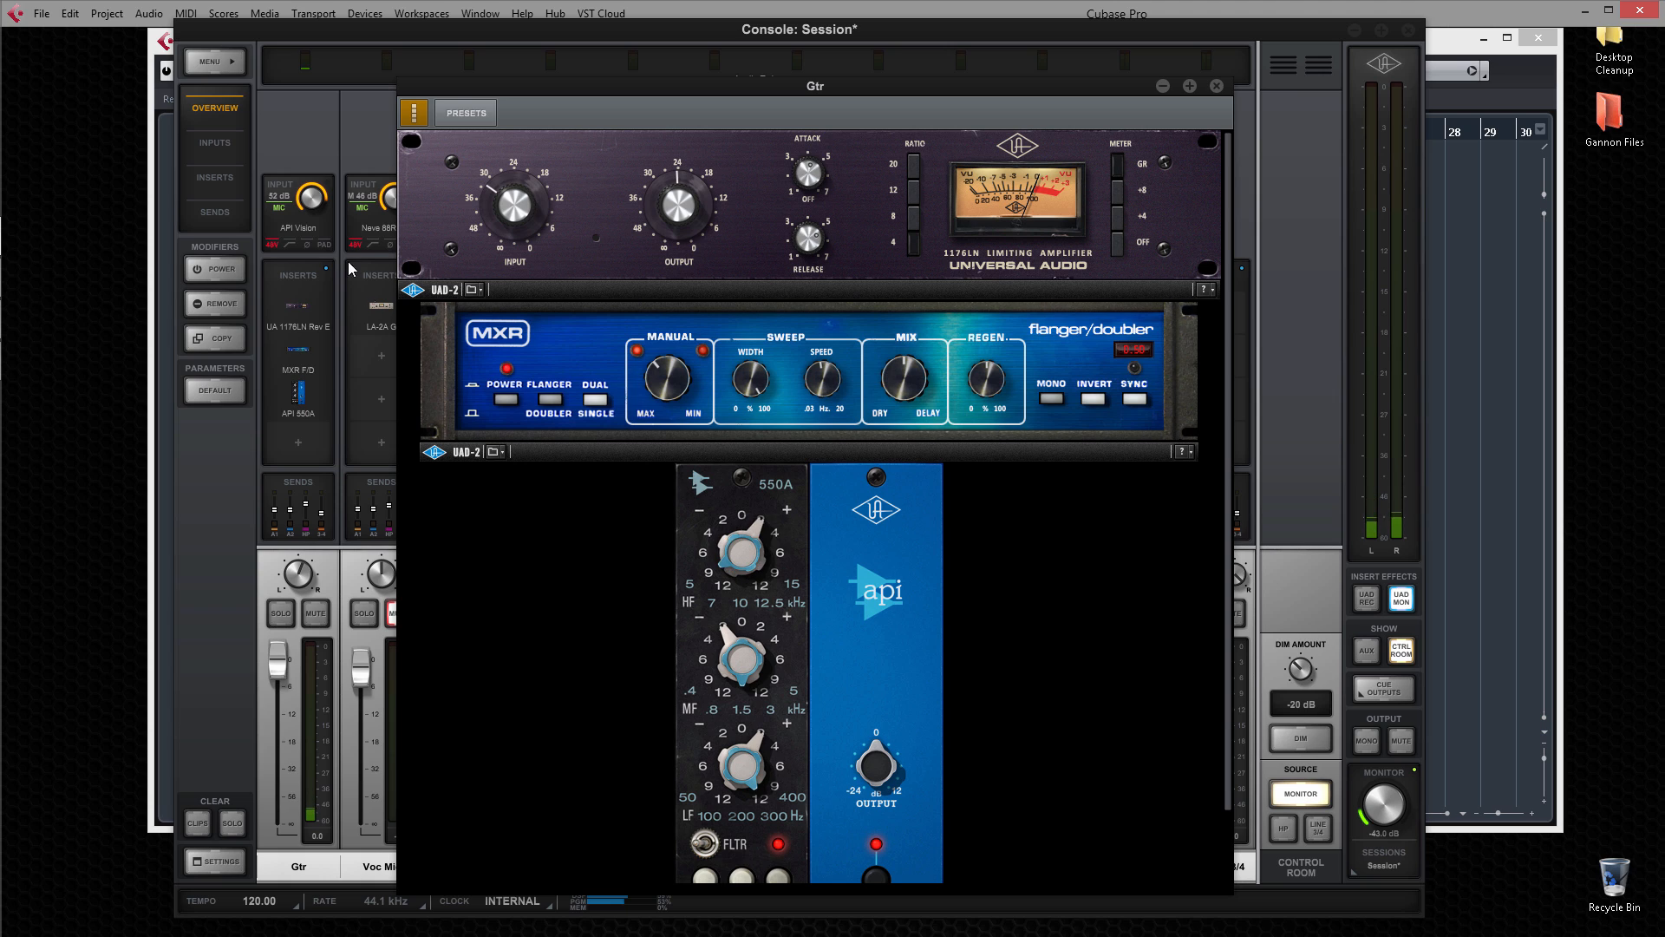
left_click(300, 228)
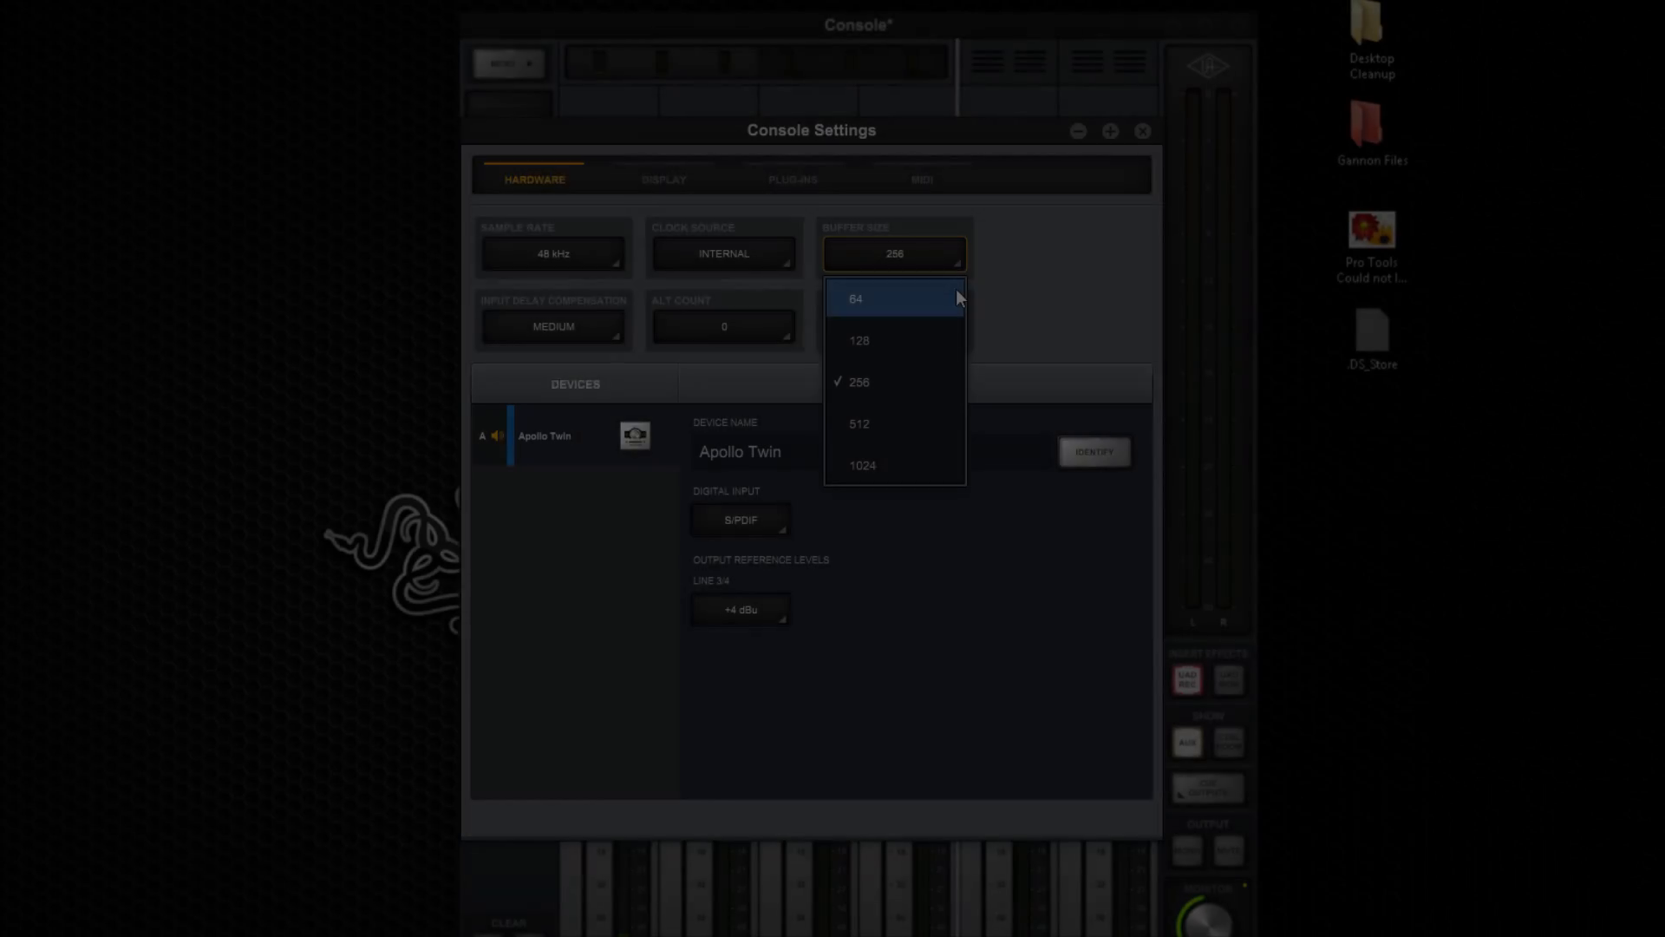
Try buffer sizes of 64, 128, 512 and 1024 in the Console hardware settings.
left_click(948, 300)
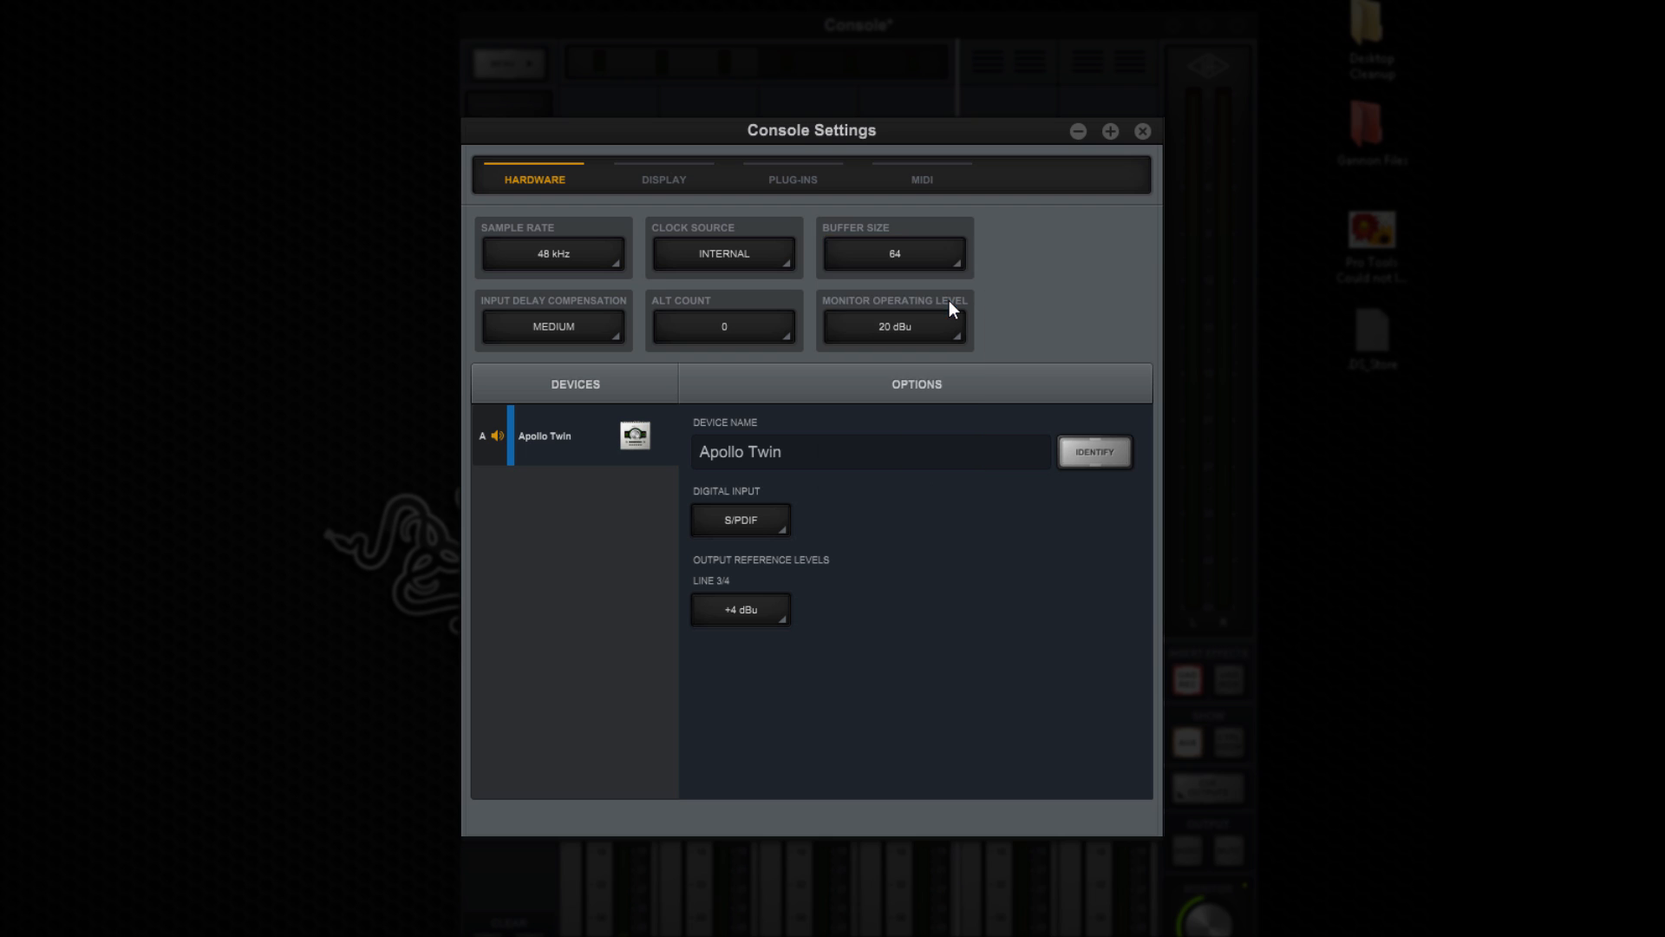
left_click(946, 255)
left_click(940, 340)
left_click(949, 262)
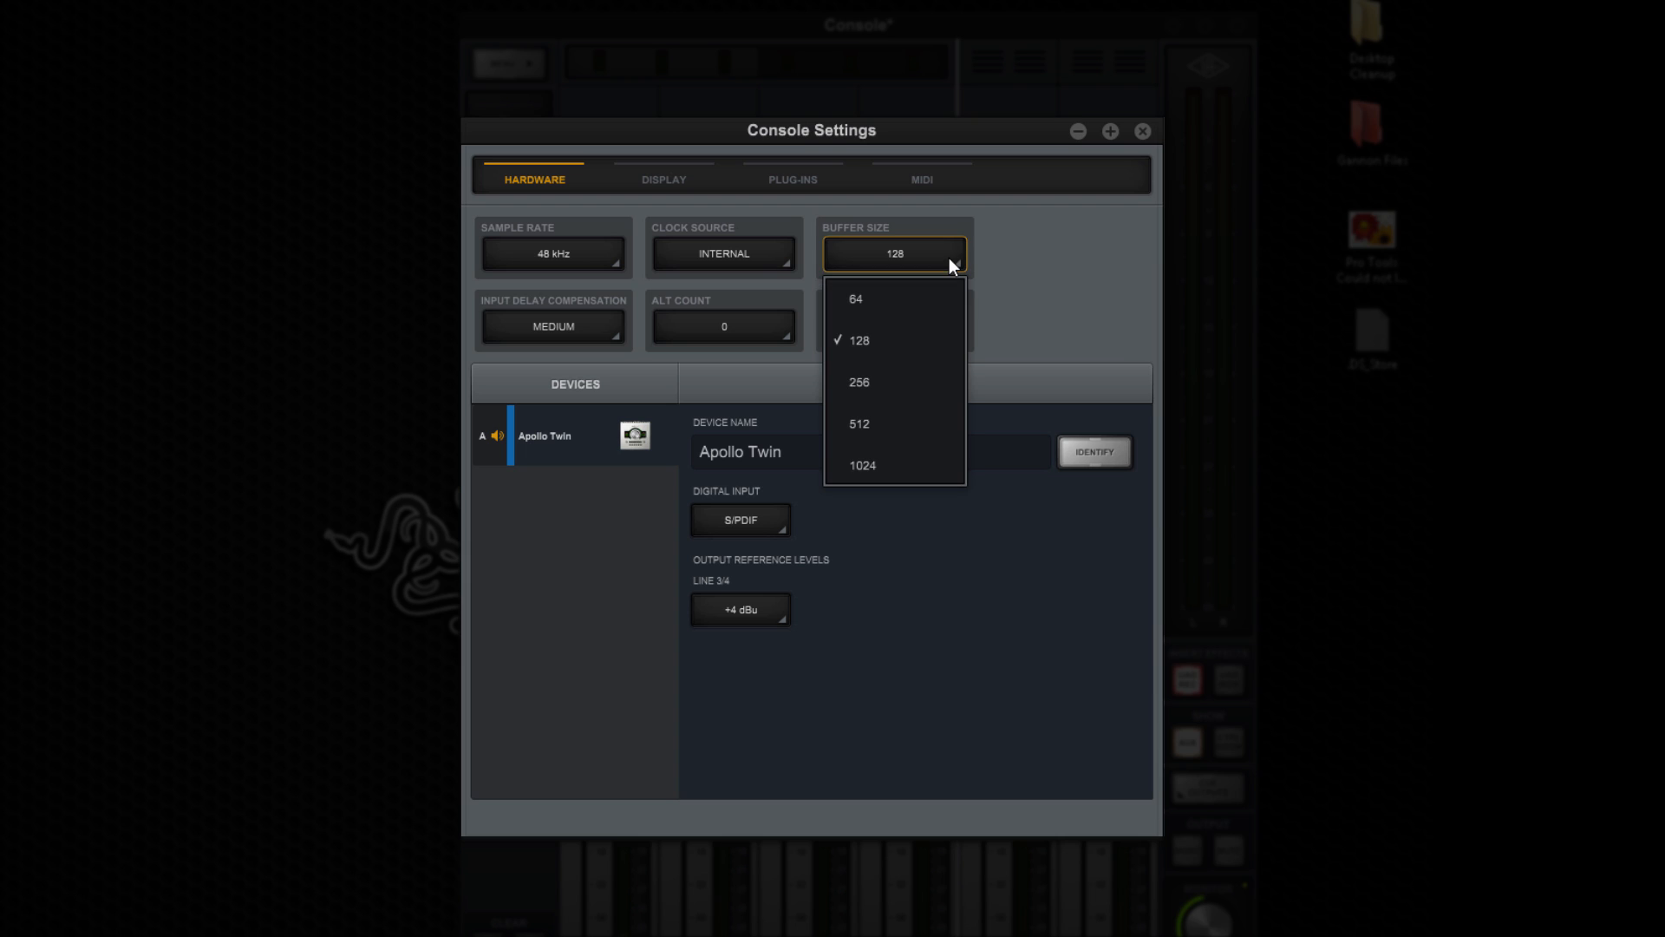
left_click(947, 423)
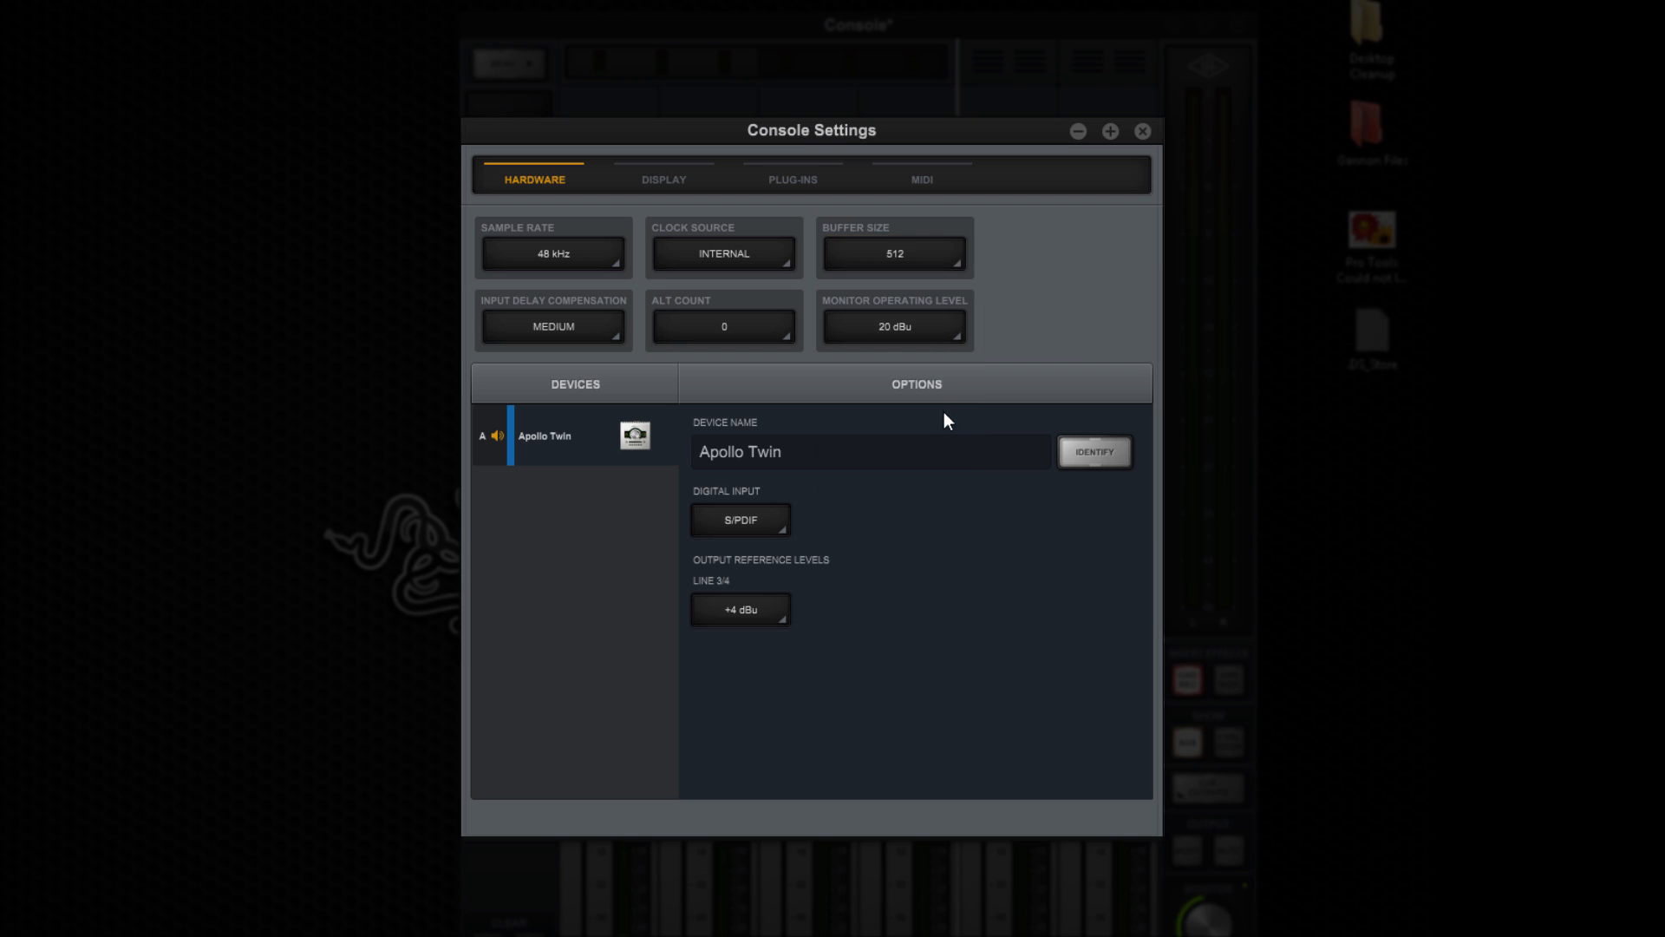
left_click(947, 258)
left_click(963, 468)
Set the Console's buffer size to 128.
left_click(940, 253)
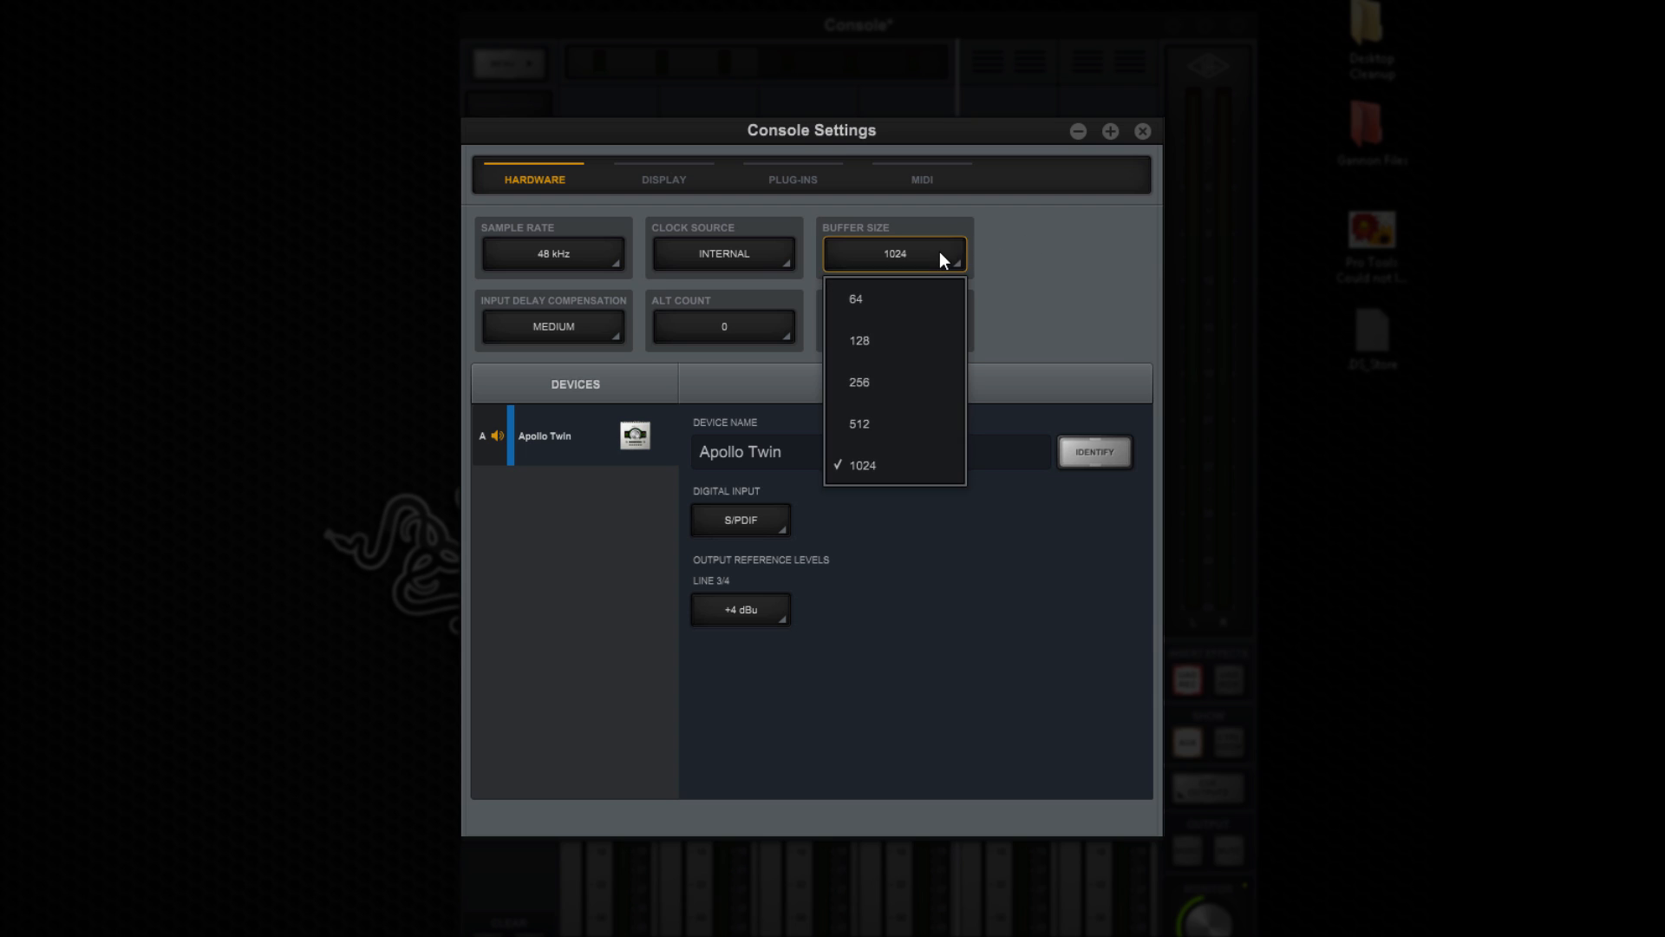
left_click(941, 340)
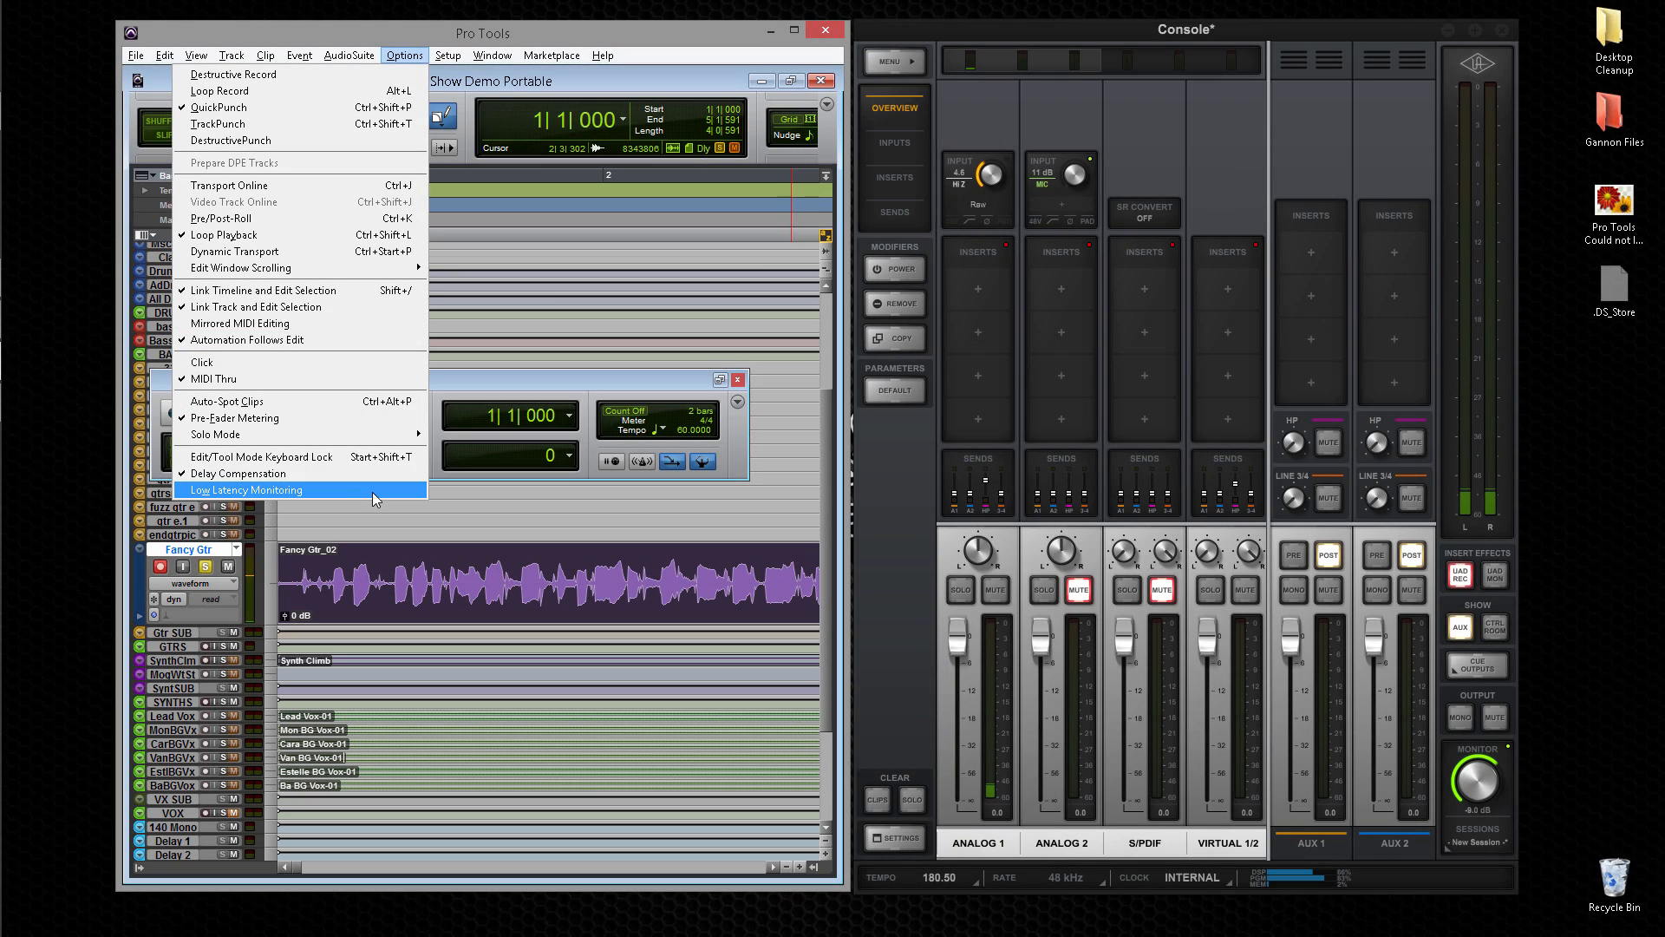
Enable Low Latency Monitoring in the Pro Tools session and start playback.
left_click(372, 492)
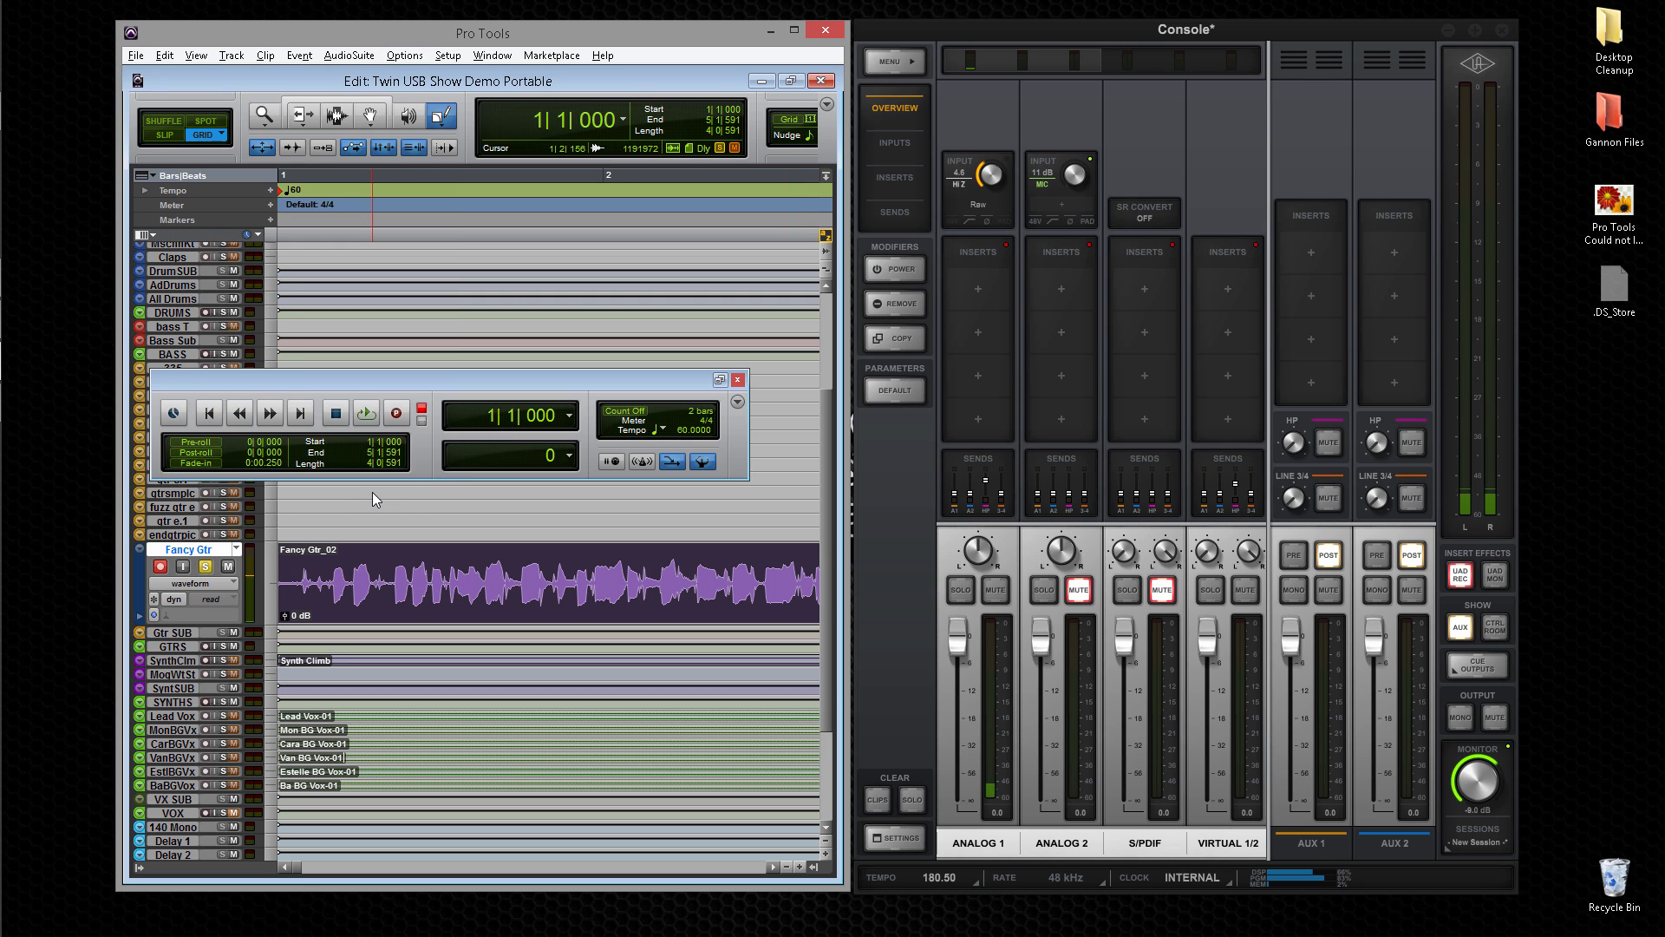
key("space")
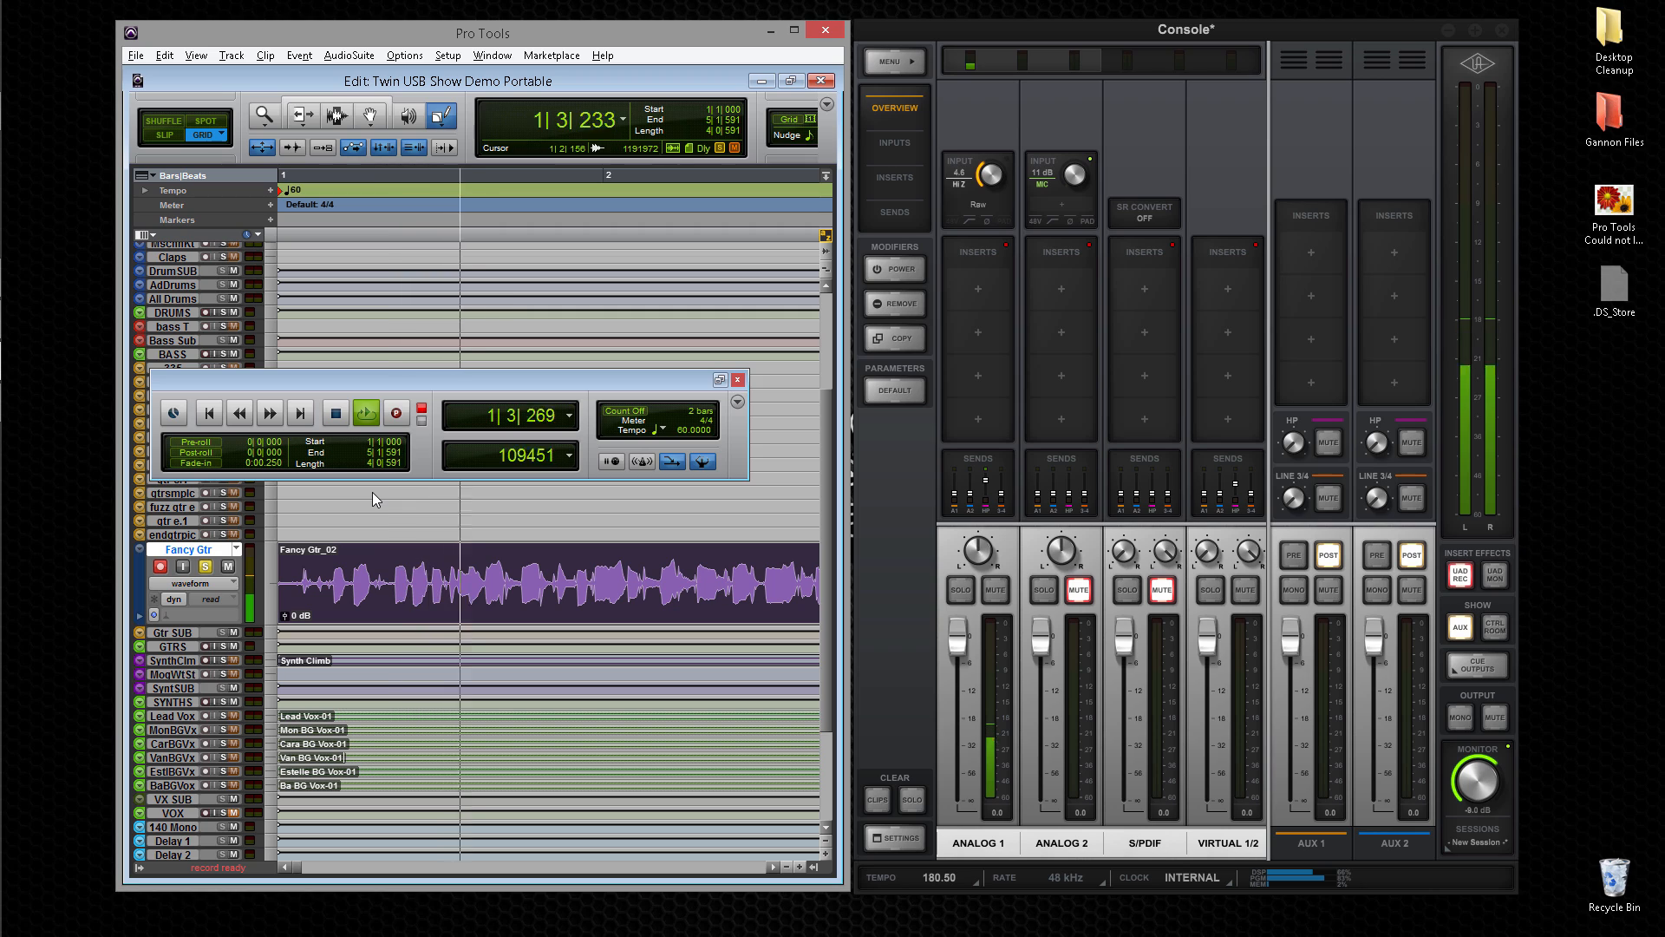
Arm the transport for recording onto the Fancy Gtr track in the Pro Tools session.
left_click(397, 409)
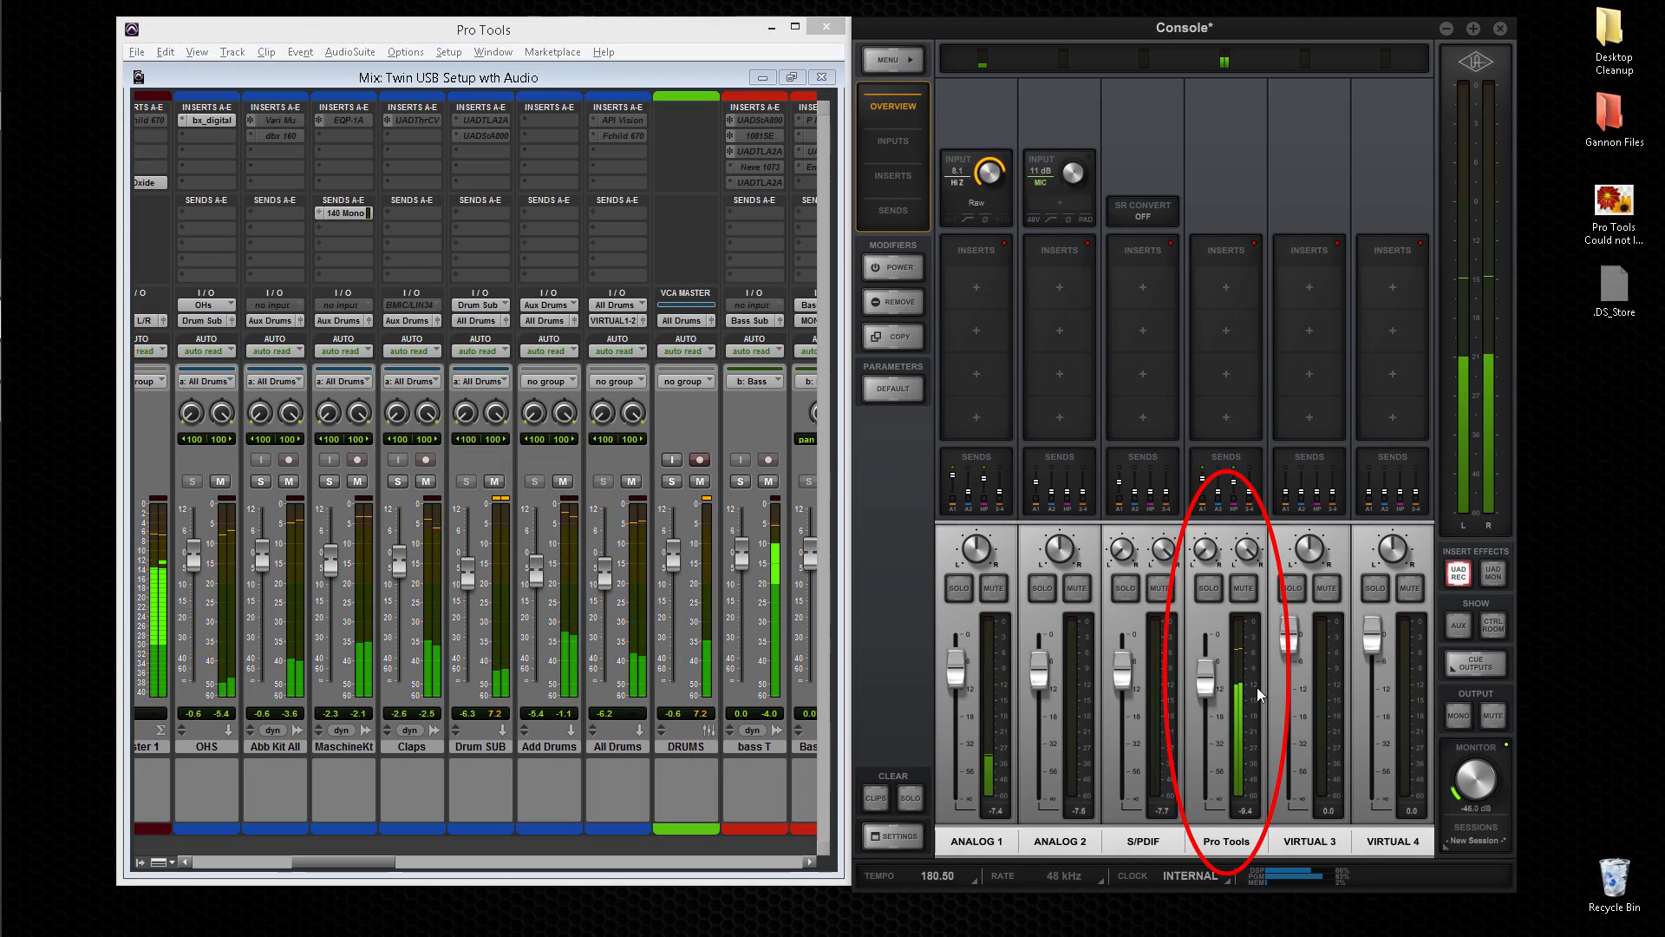
Balance playback against the live input by lowering the Console's Pro Tools channel and raising ANALOG 1 to about -5 dB.
left_click_drag(1206, 680, 1205, 655)
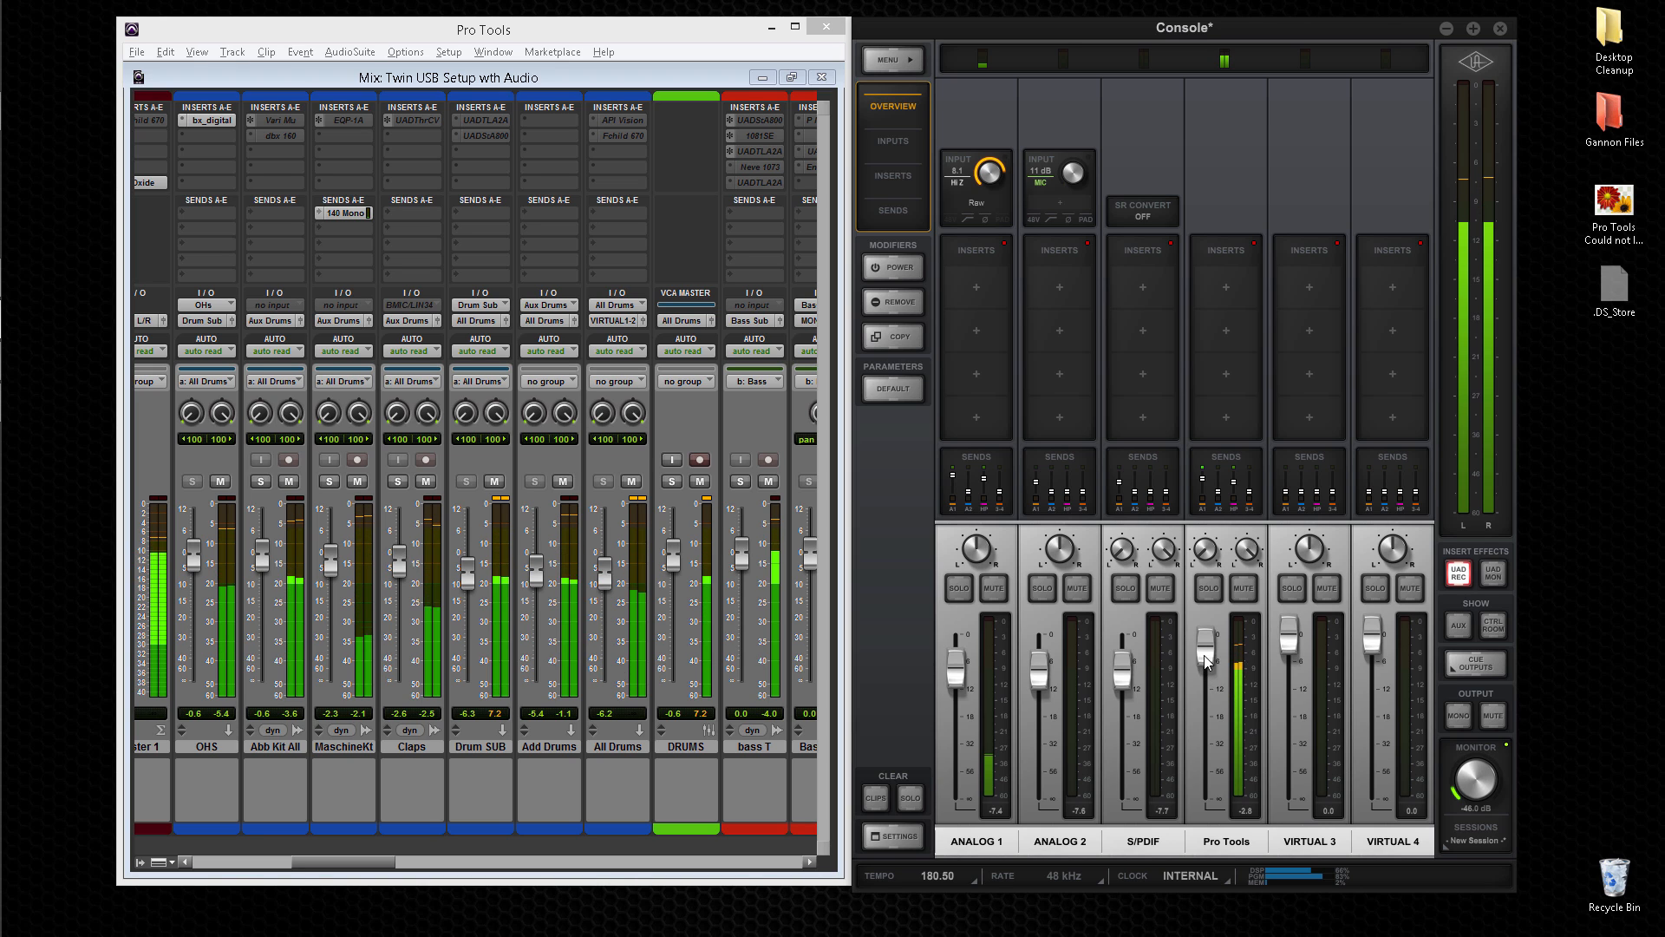
left_click_drag(1204, 654, 1206, 701)
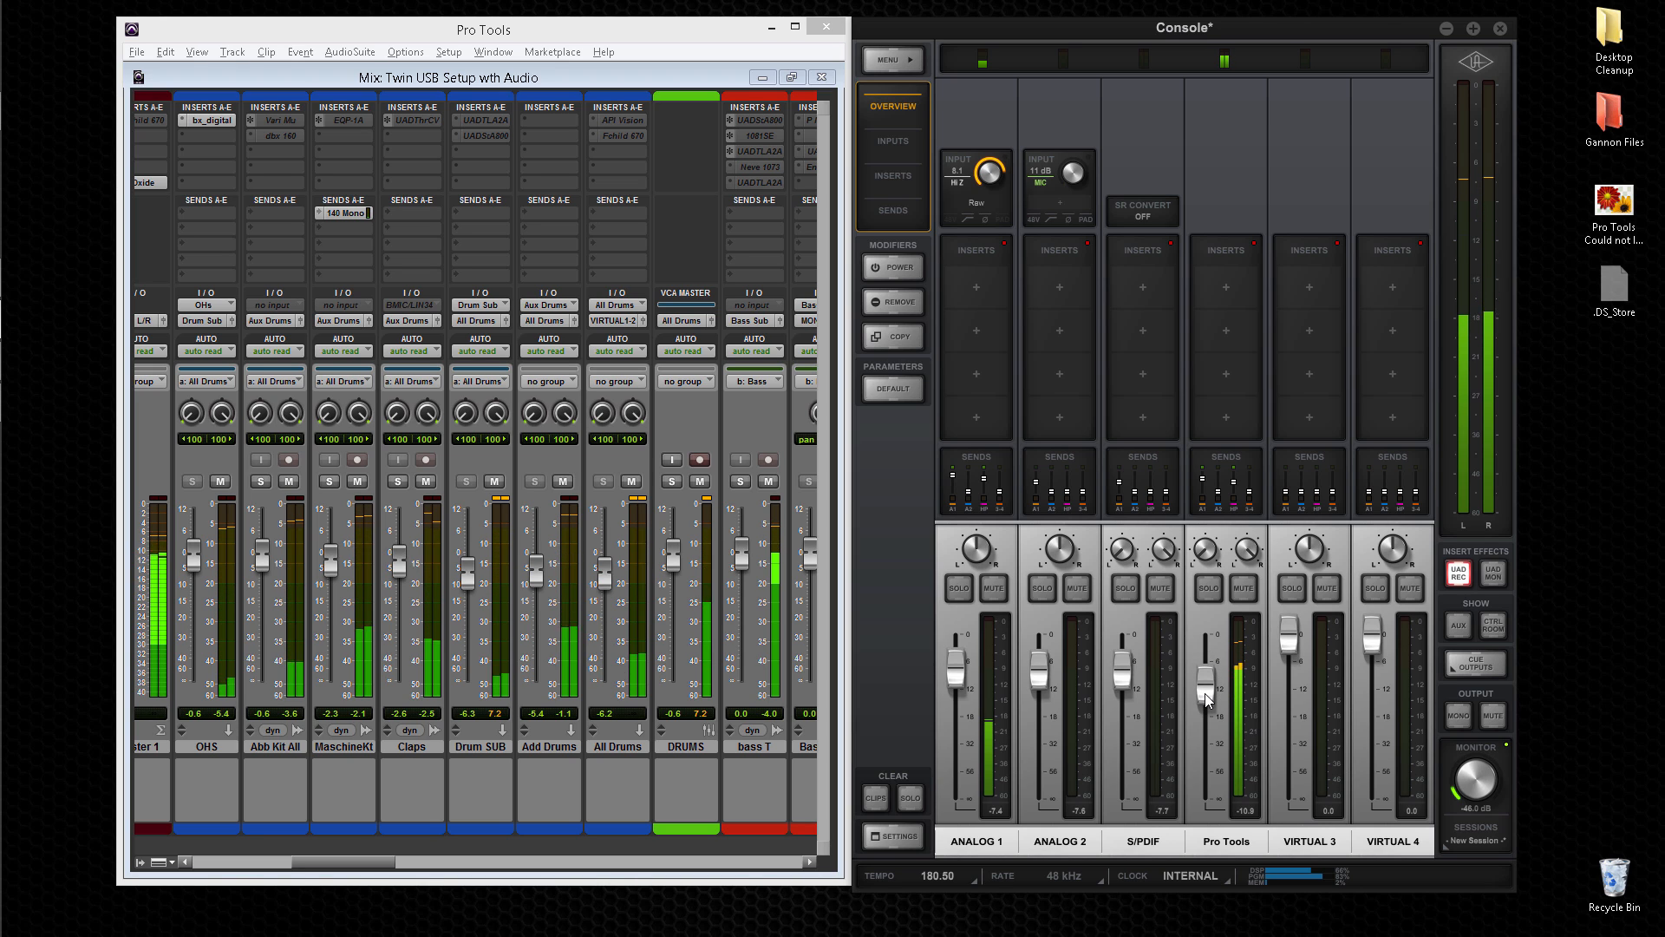
left_click_drag(955, 676, 955, 669)
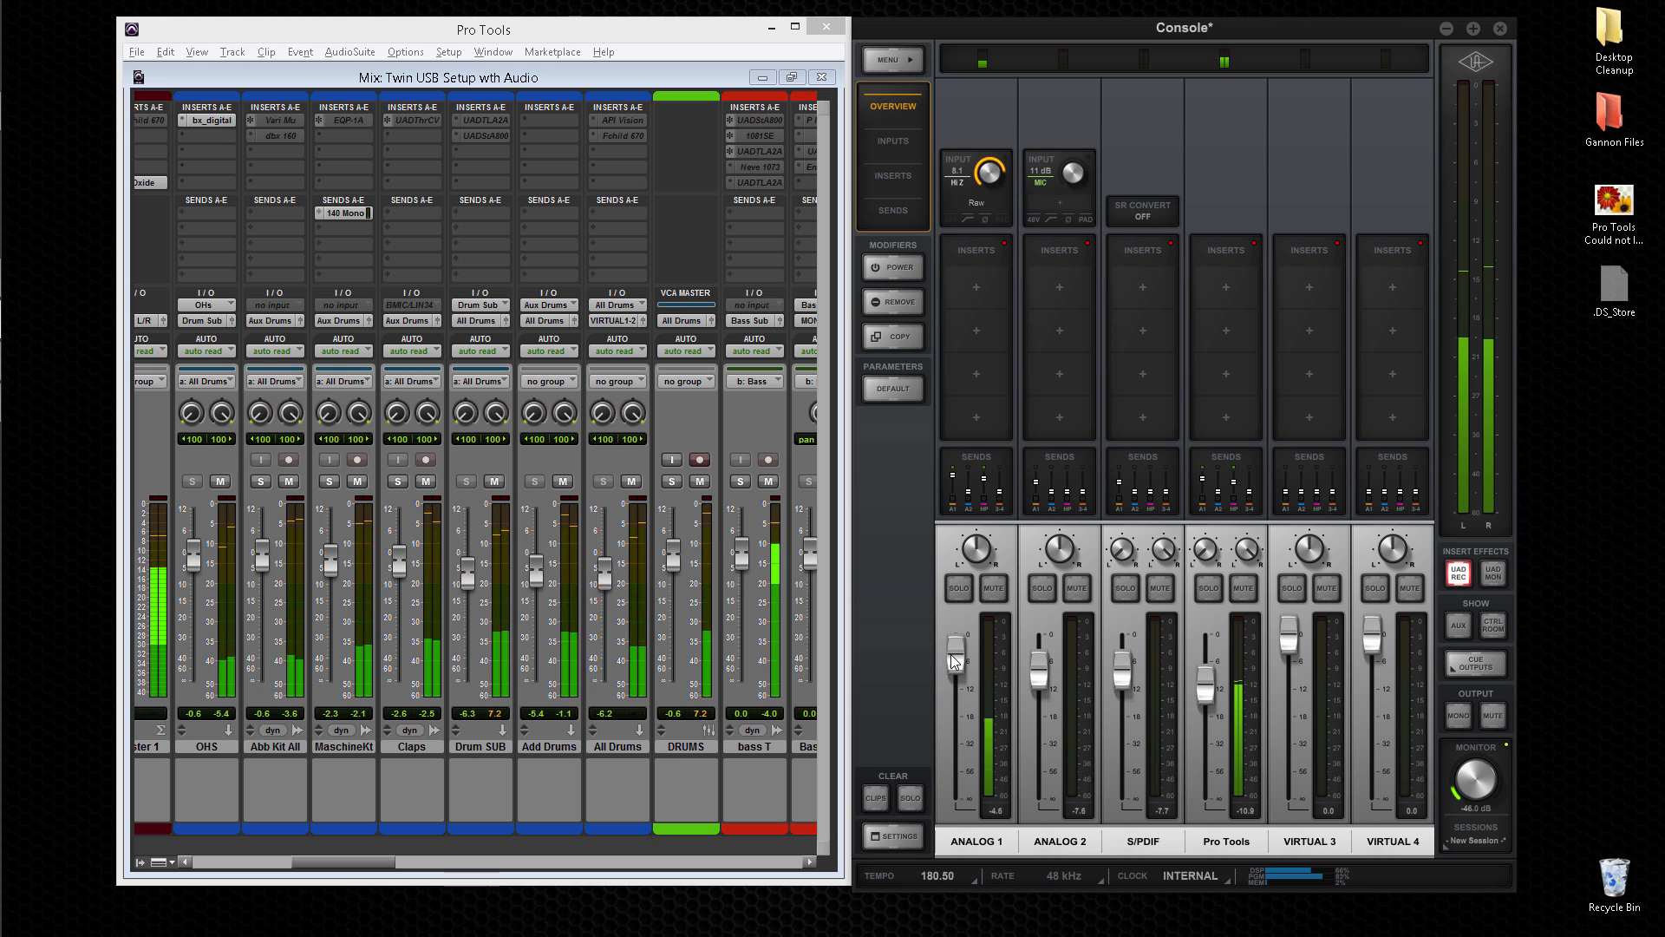
left_click_drag(1204, 679, 1205, 686)
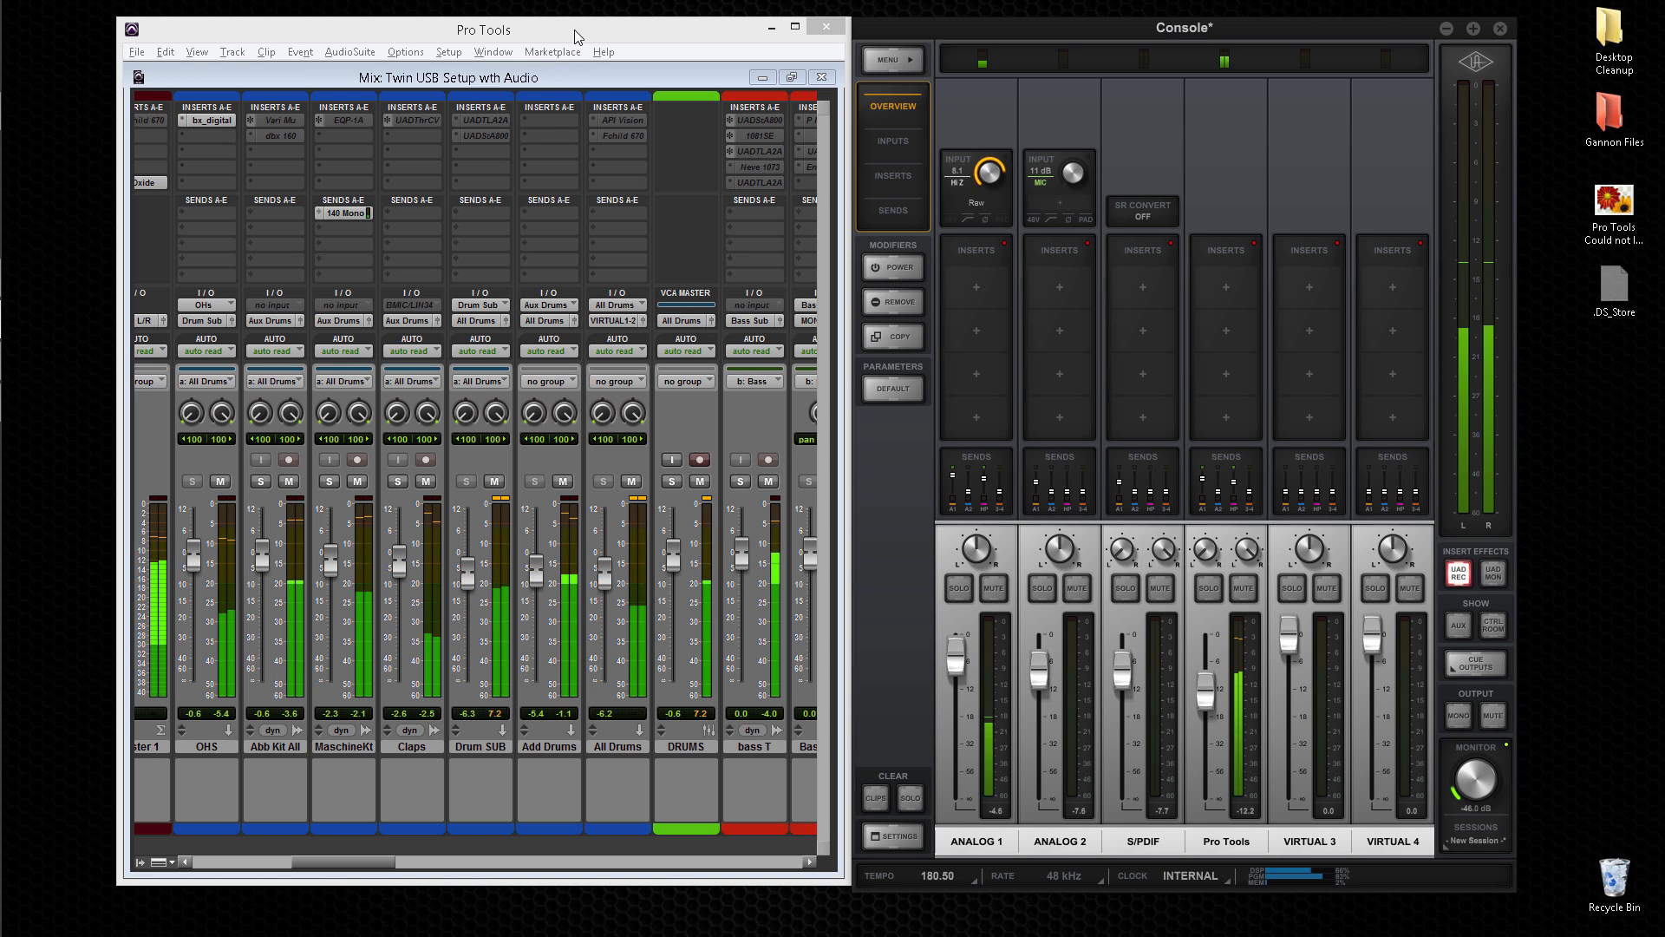
Change the output mapping of the MON L/R bus in the Pro Tools I/O Setup's Bus settings.
left_click(449, 52)
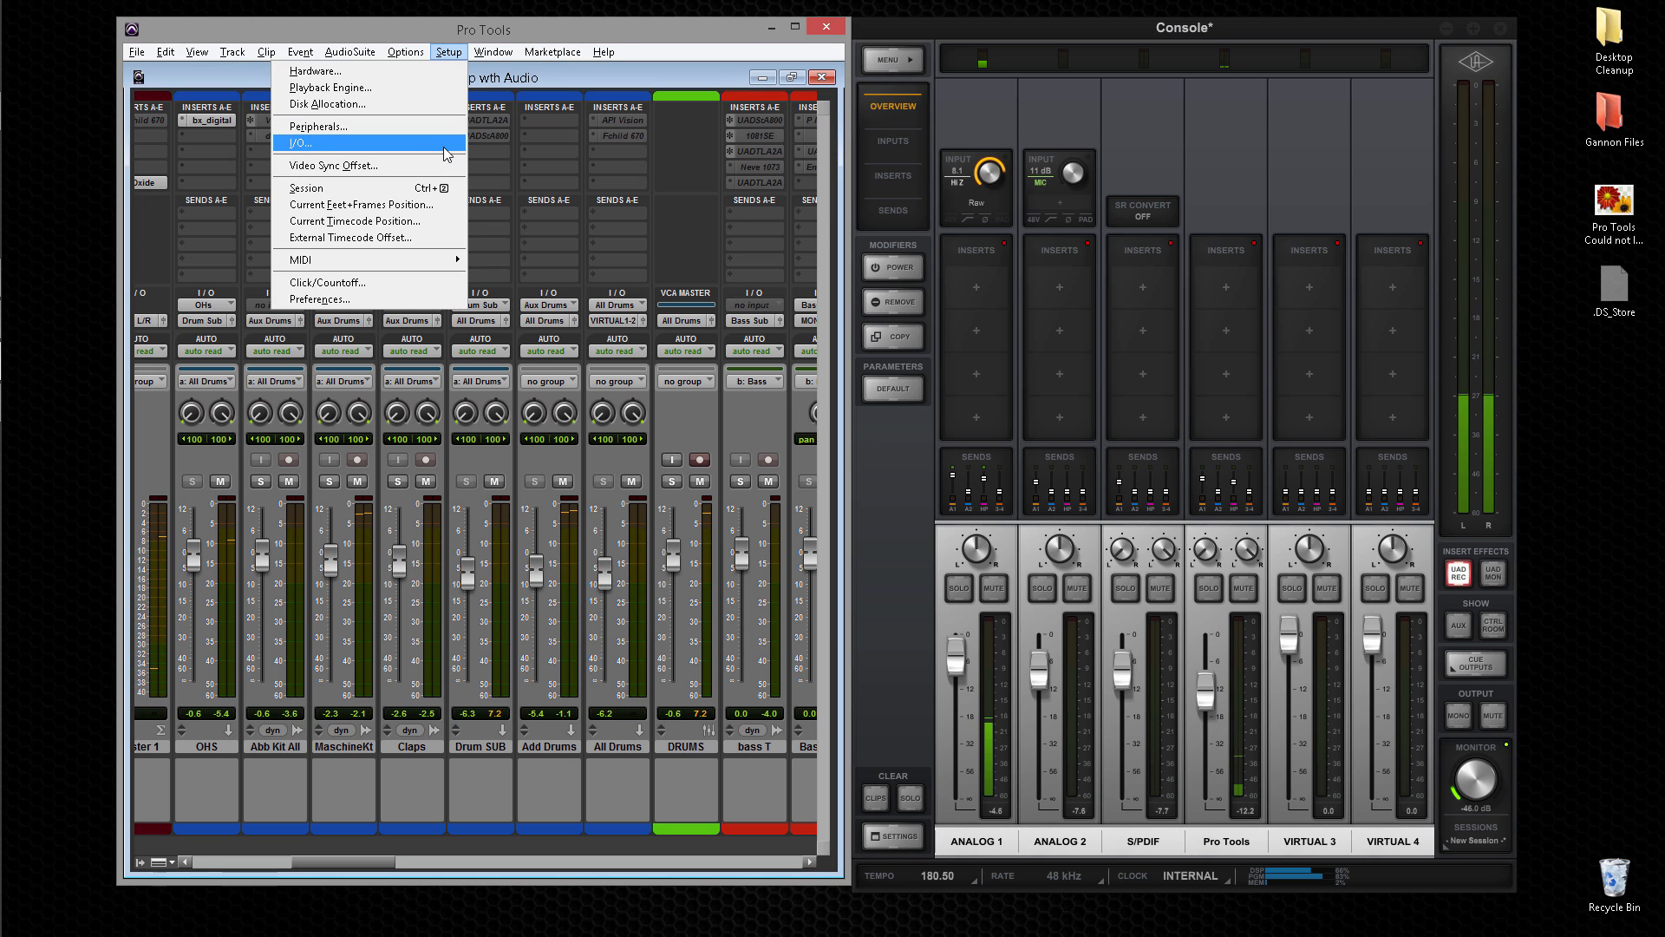
left_click(447, 143)
left_click(632, 152)
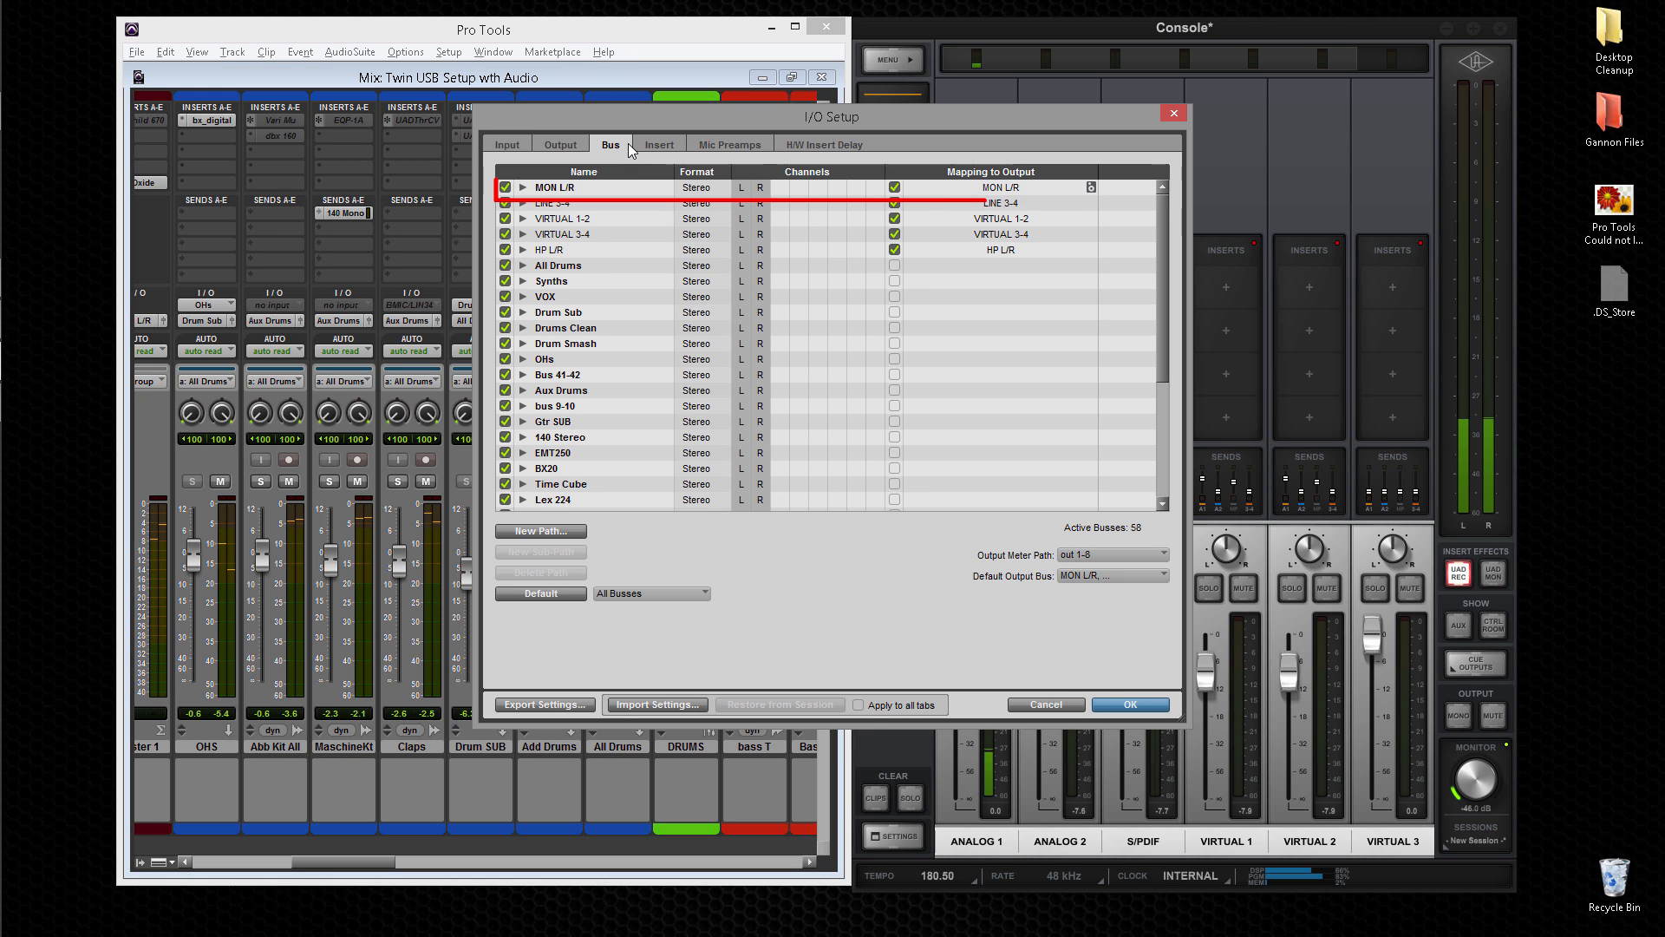
left_click(950, 188)
left_click(972, 225)
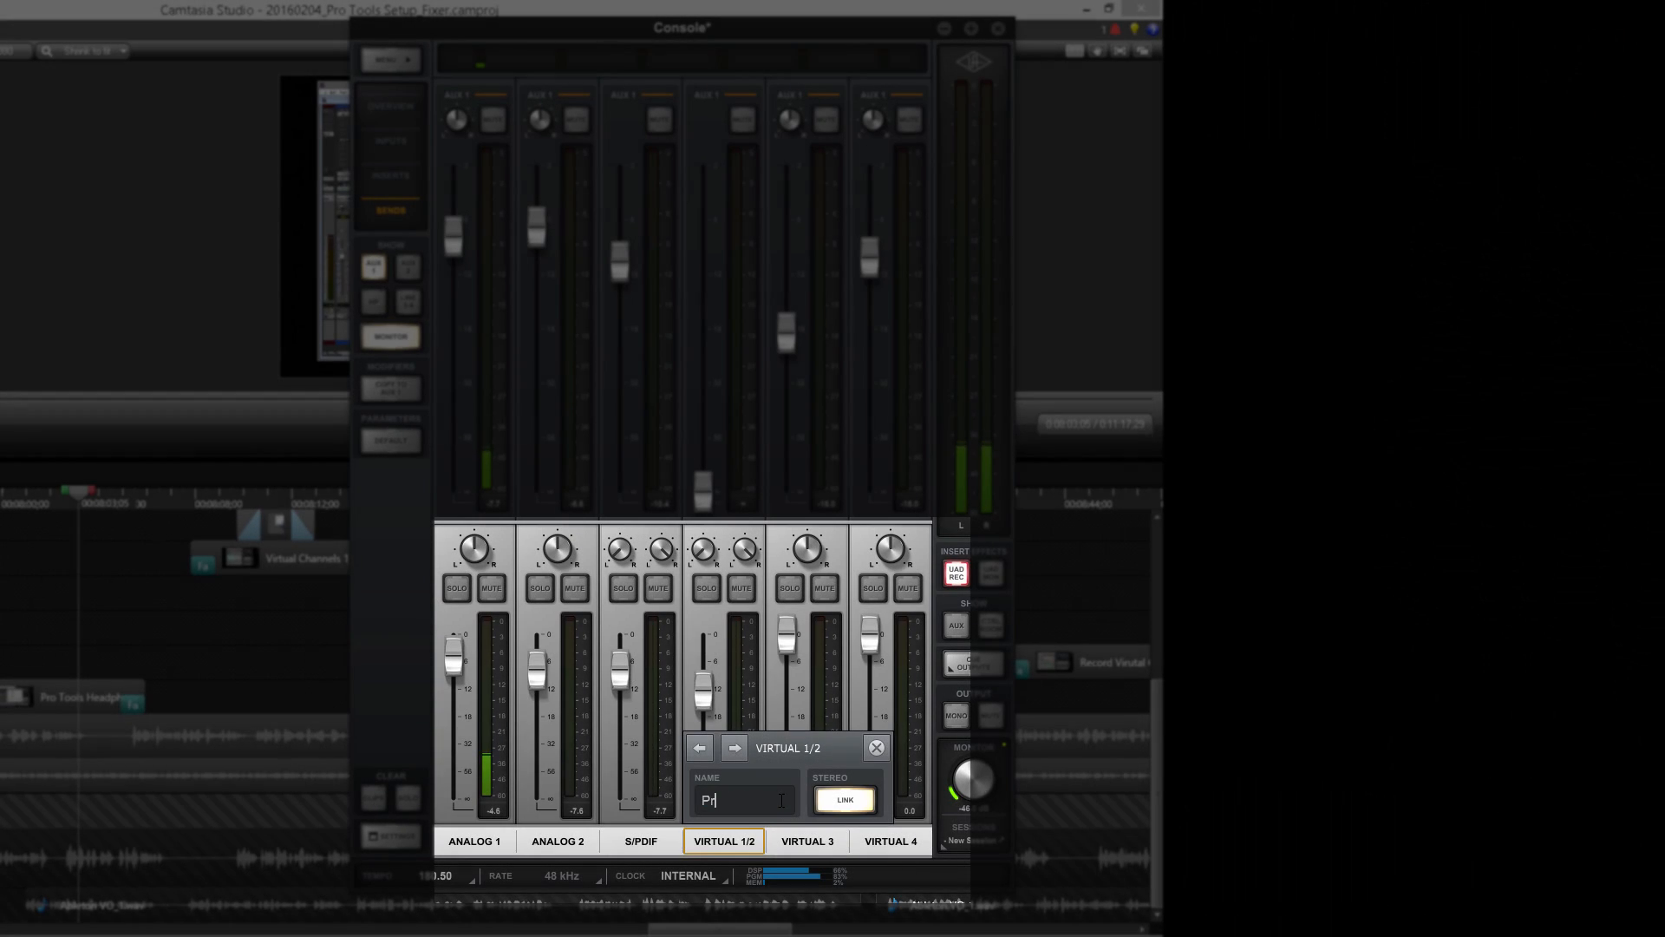
Rename the Console's linked VIRTUAL 1/2 channel as Pro Tools.
type("ols")
key("Return")
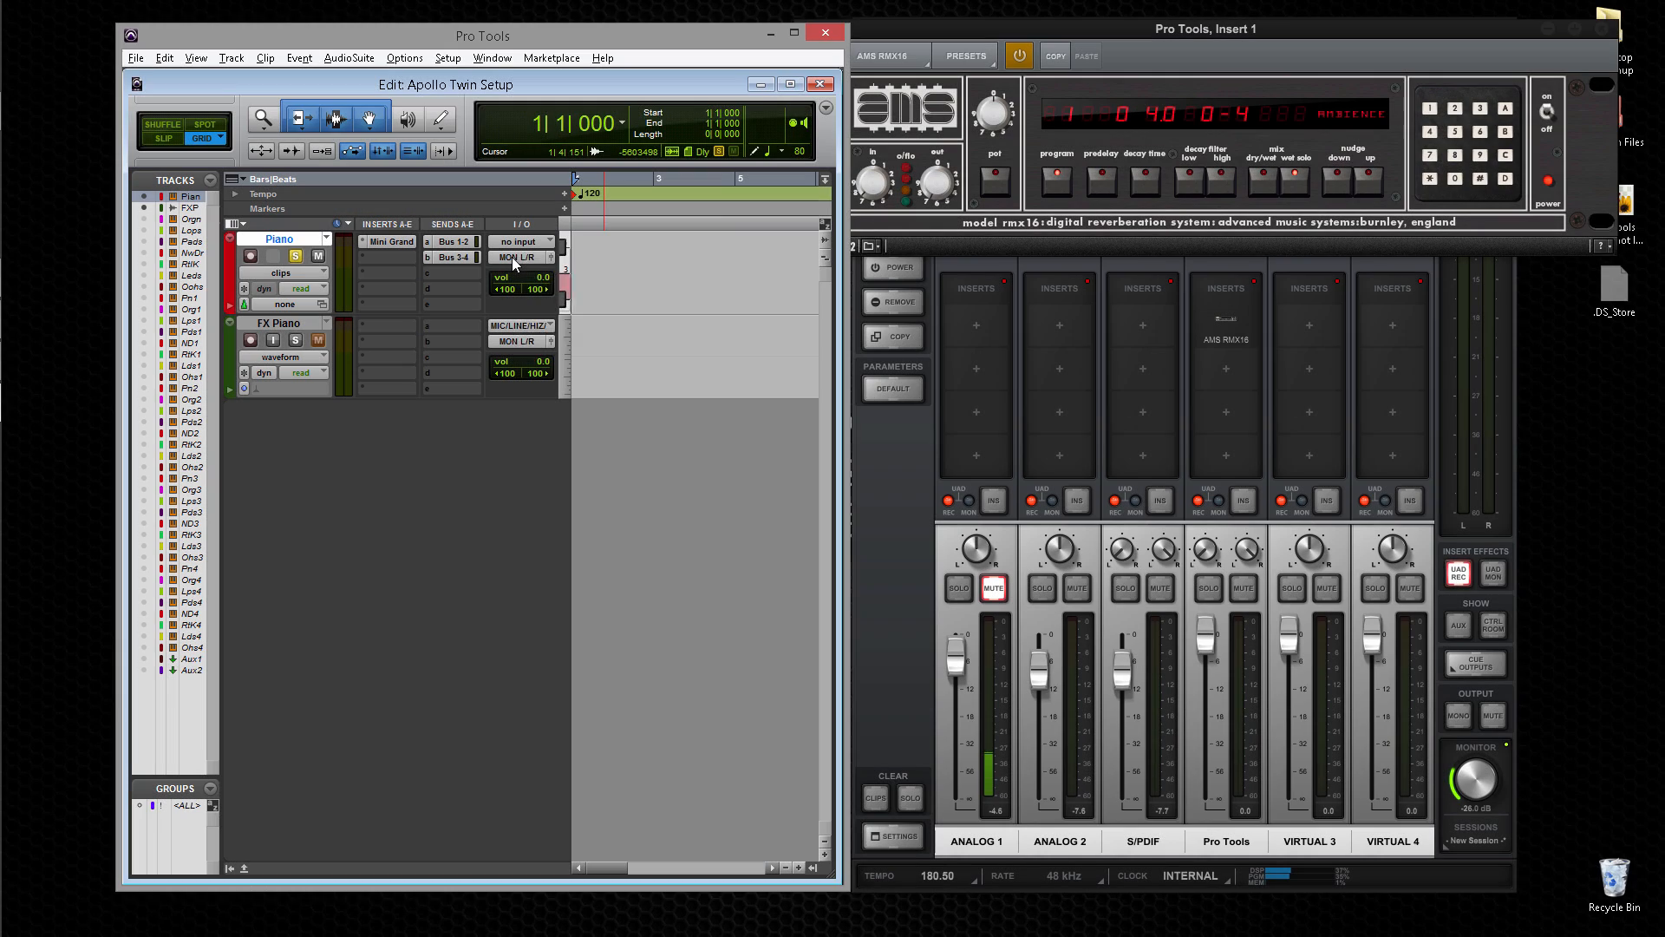
Route the Piano track's output to VIRTUAL 1-2 and set the FX Piano track's input to VIRTUAL 1-2 (Stereo).
left_click(512, 258)
mouse_move(555, 285)
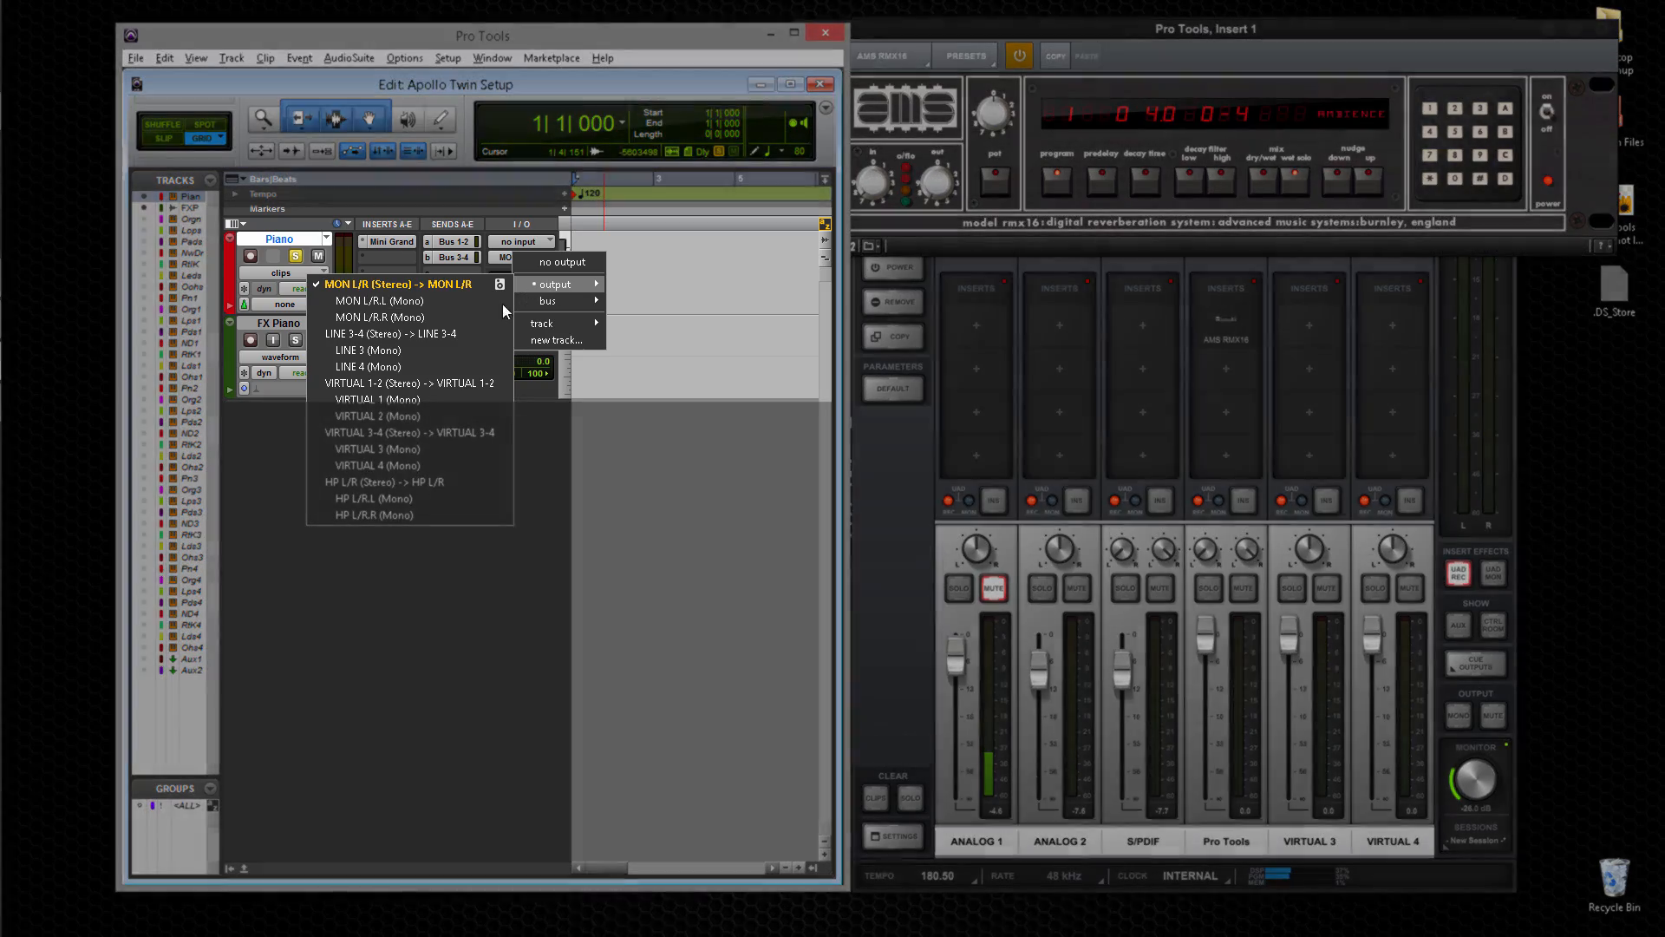
left_click(481, 379)
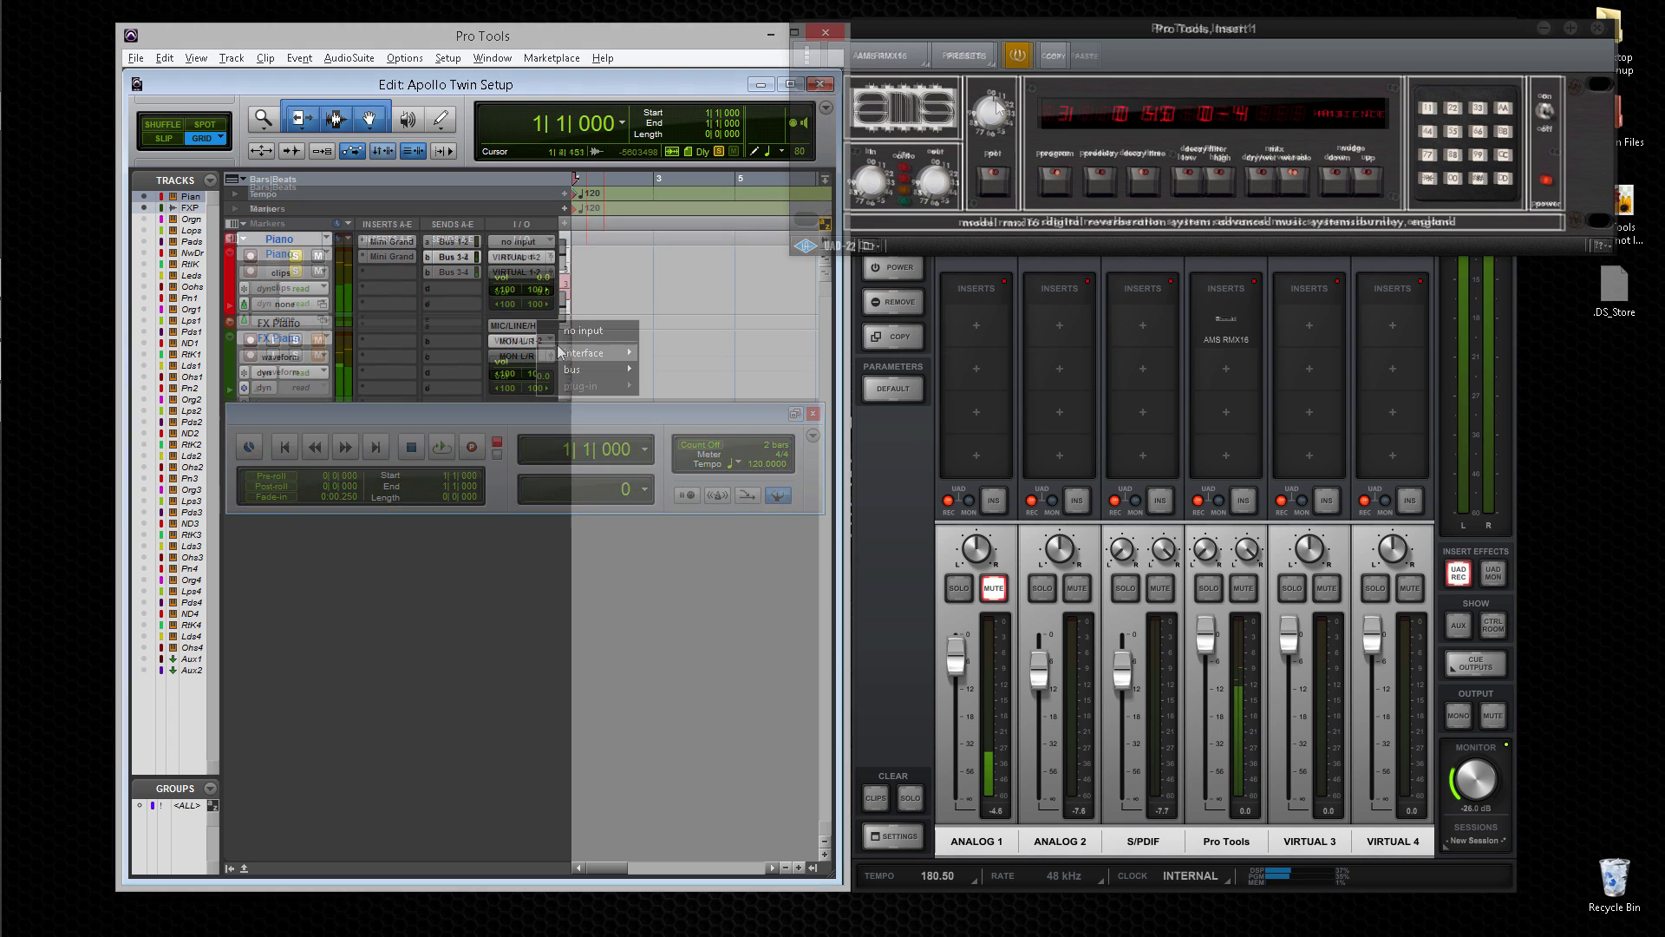
left_click(518, 325)
mouse_move(559, 354)
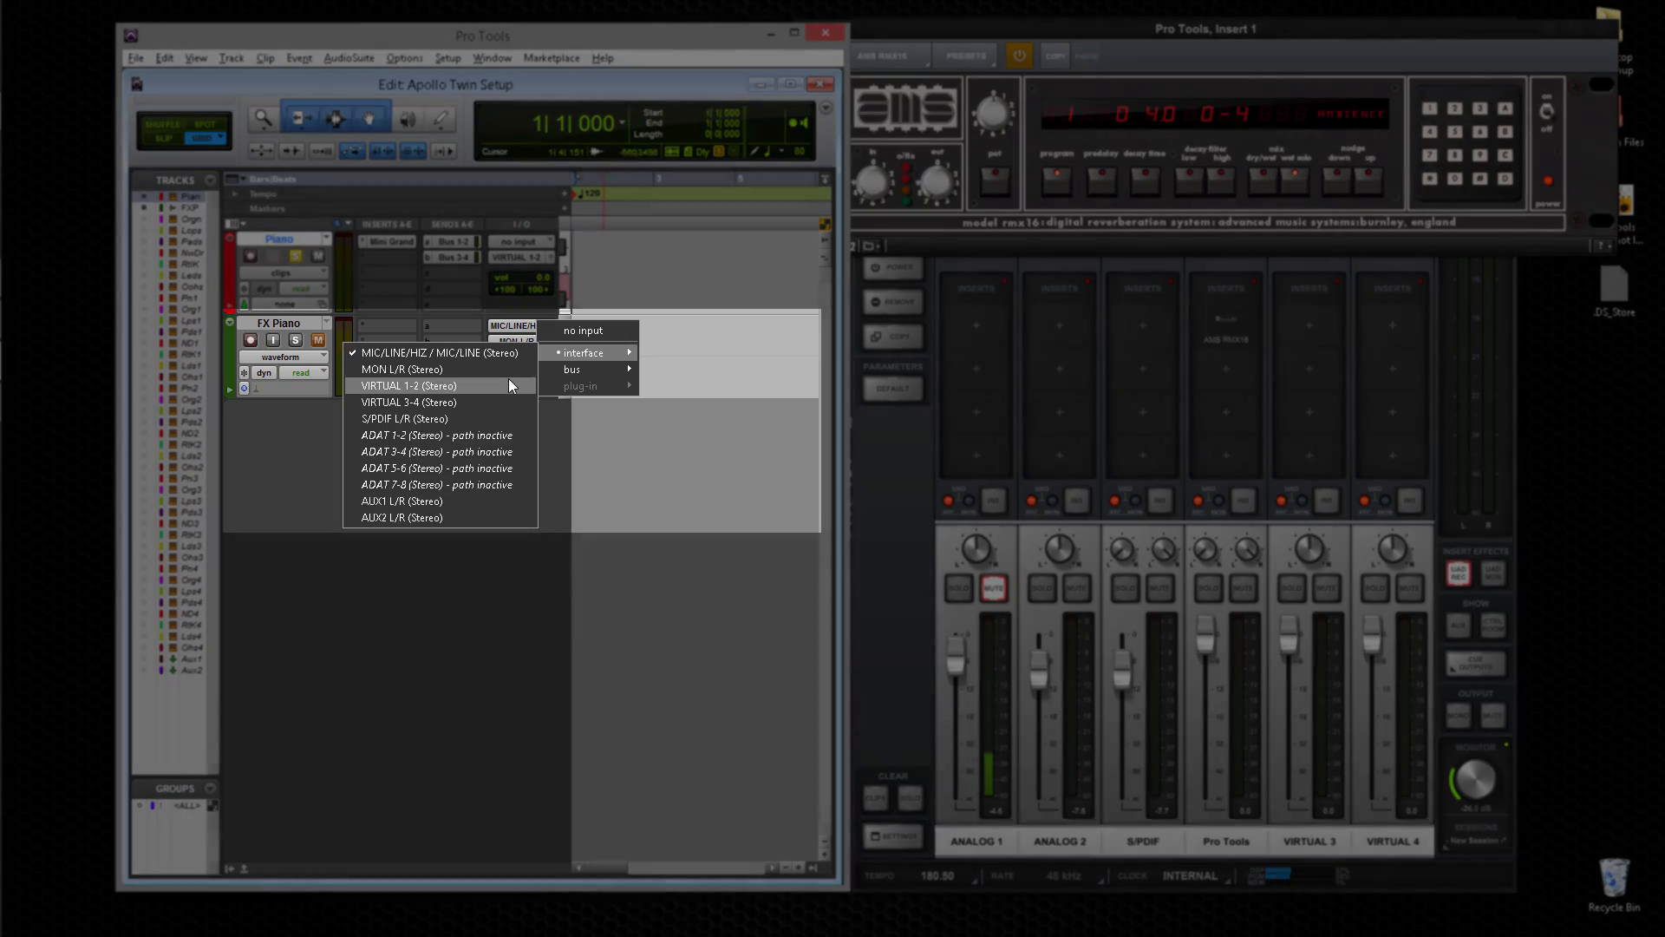
left_click(508, 378)
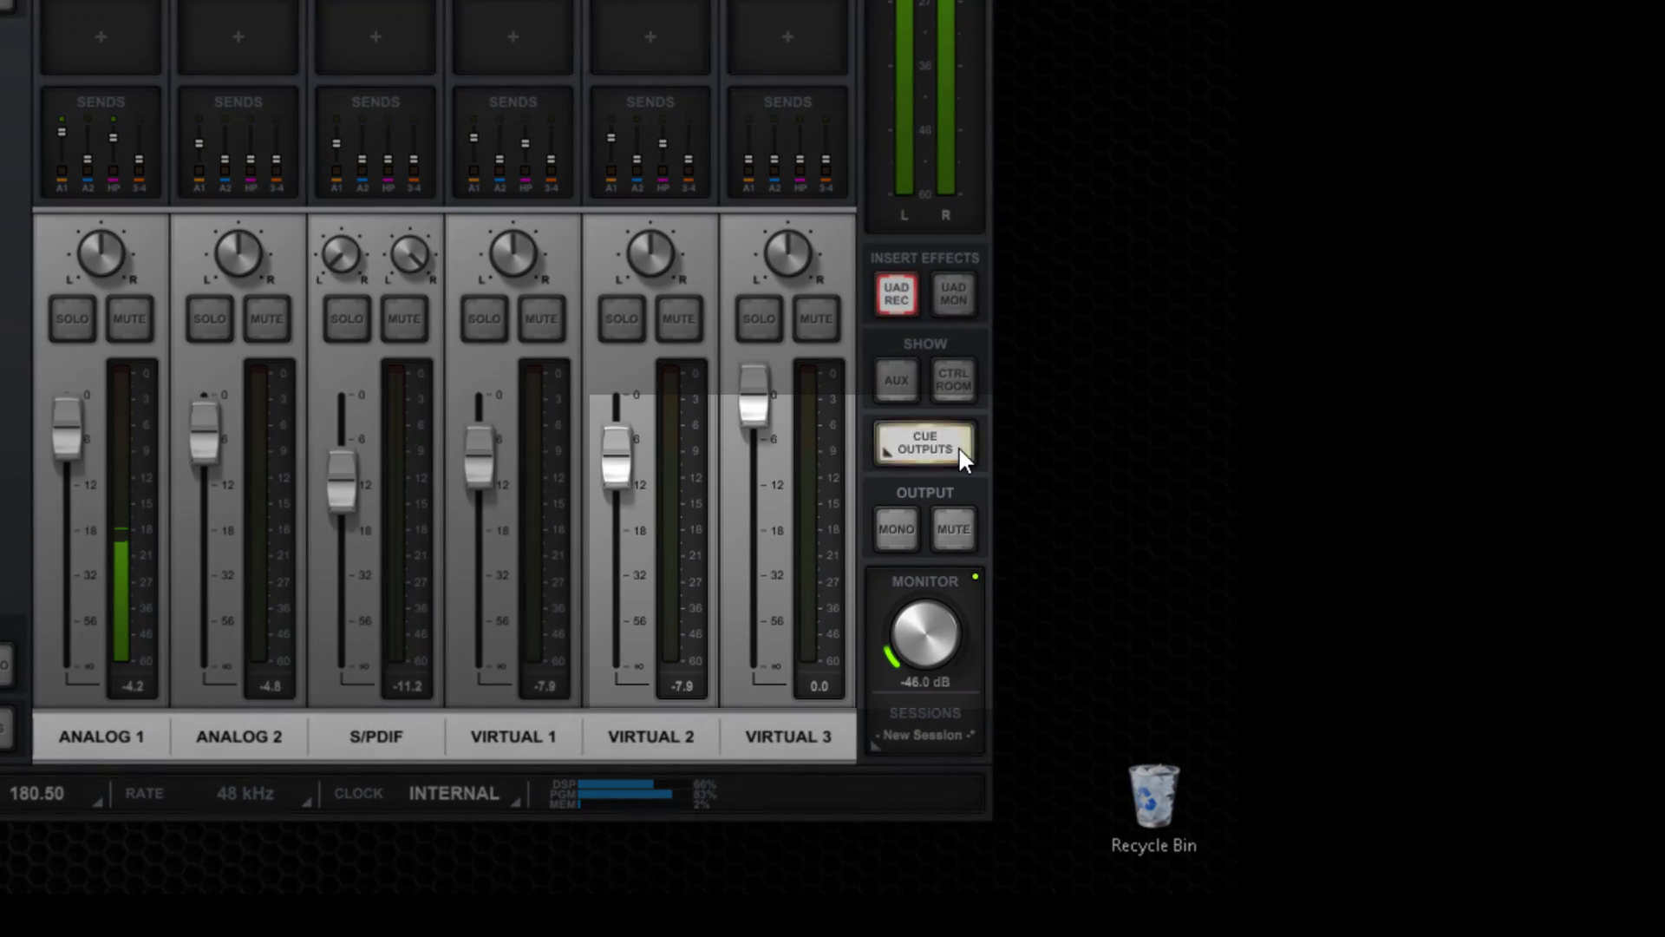
Set the Console's HP cue output source to MON and raise the ANALOG 1 fader to 0 dB.
left_click(1492, 665)
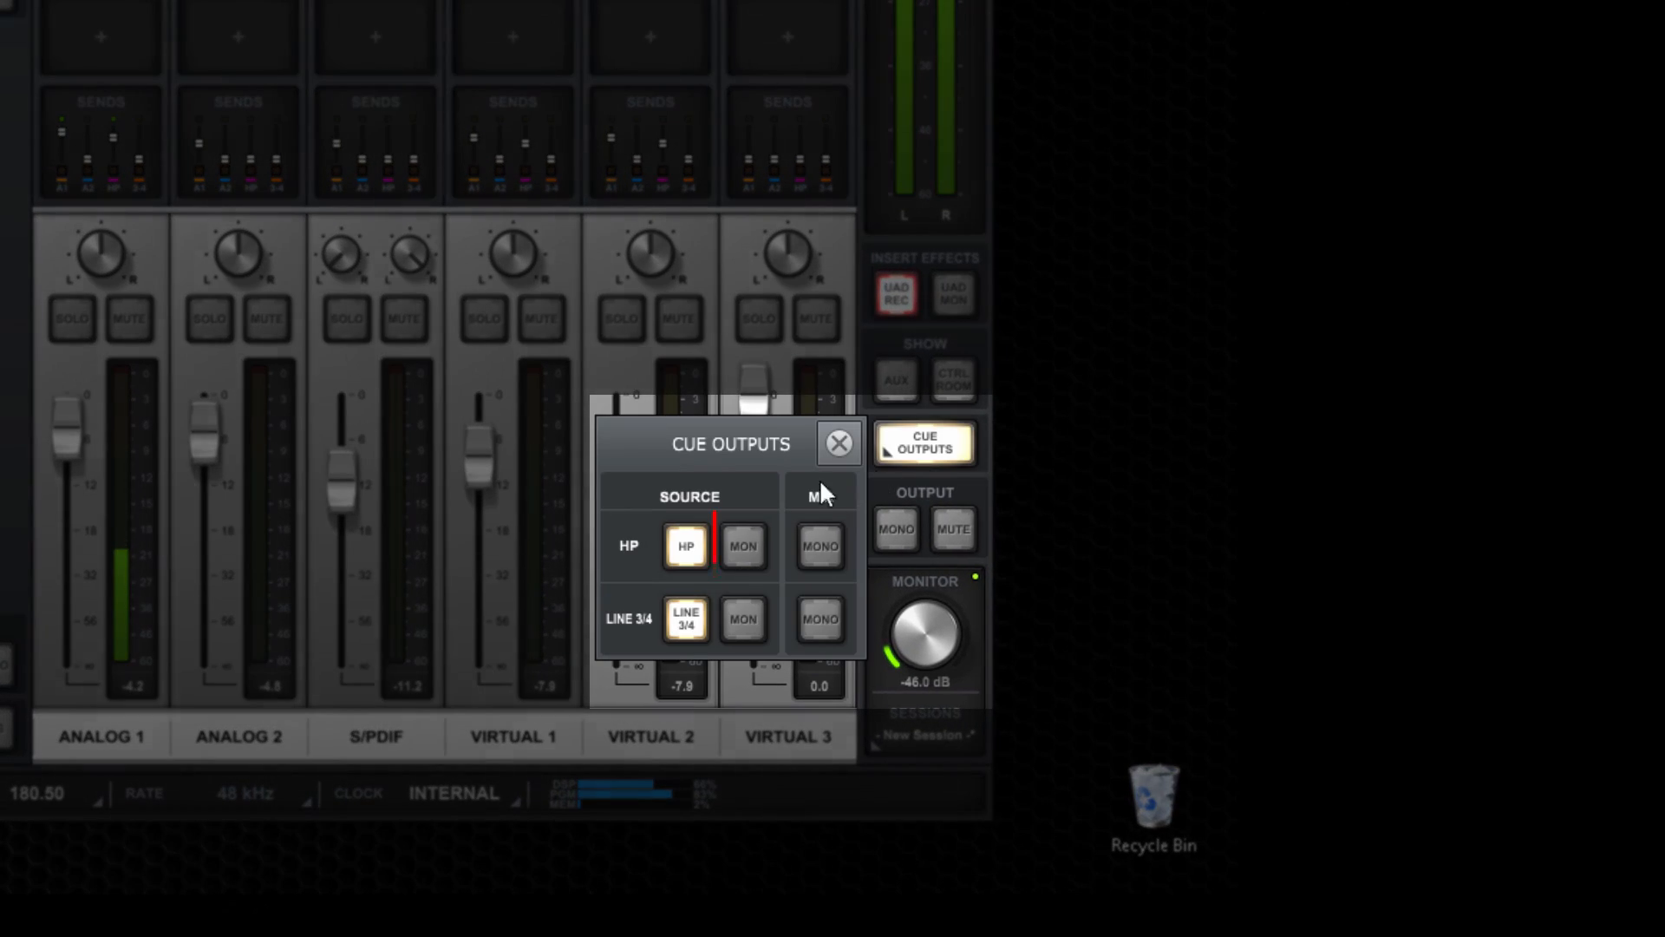
left_click(748, 548)
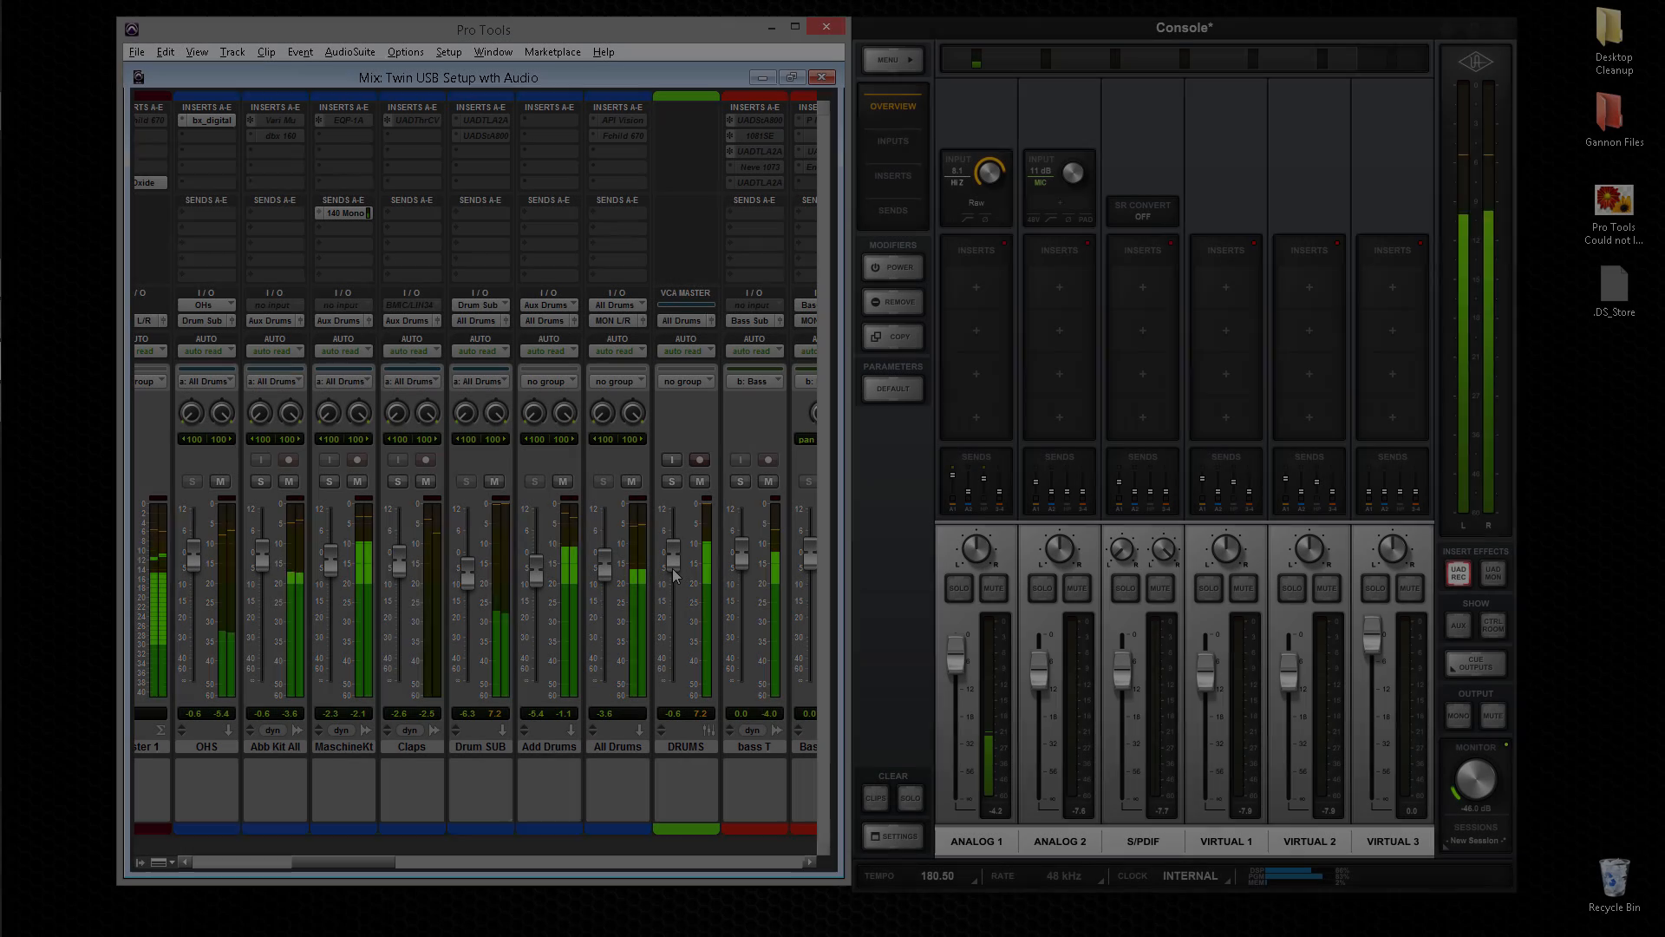
left_click_drag(961, 657, 959, 640)
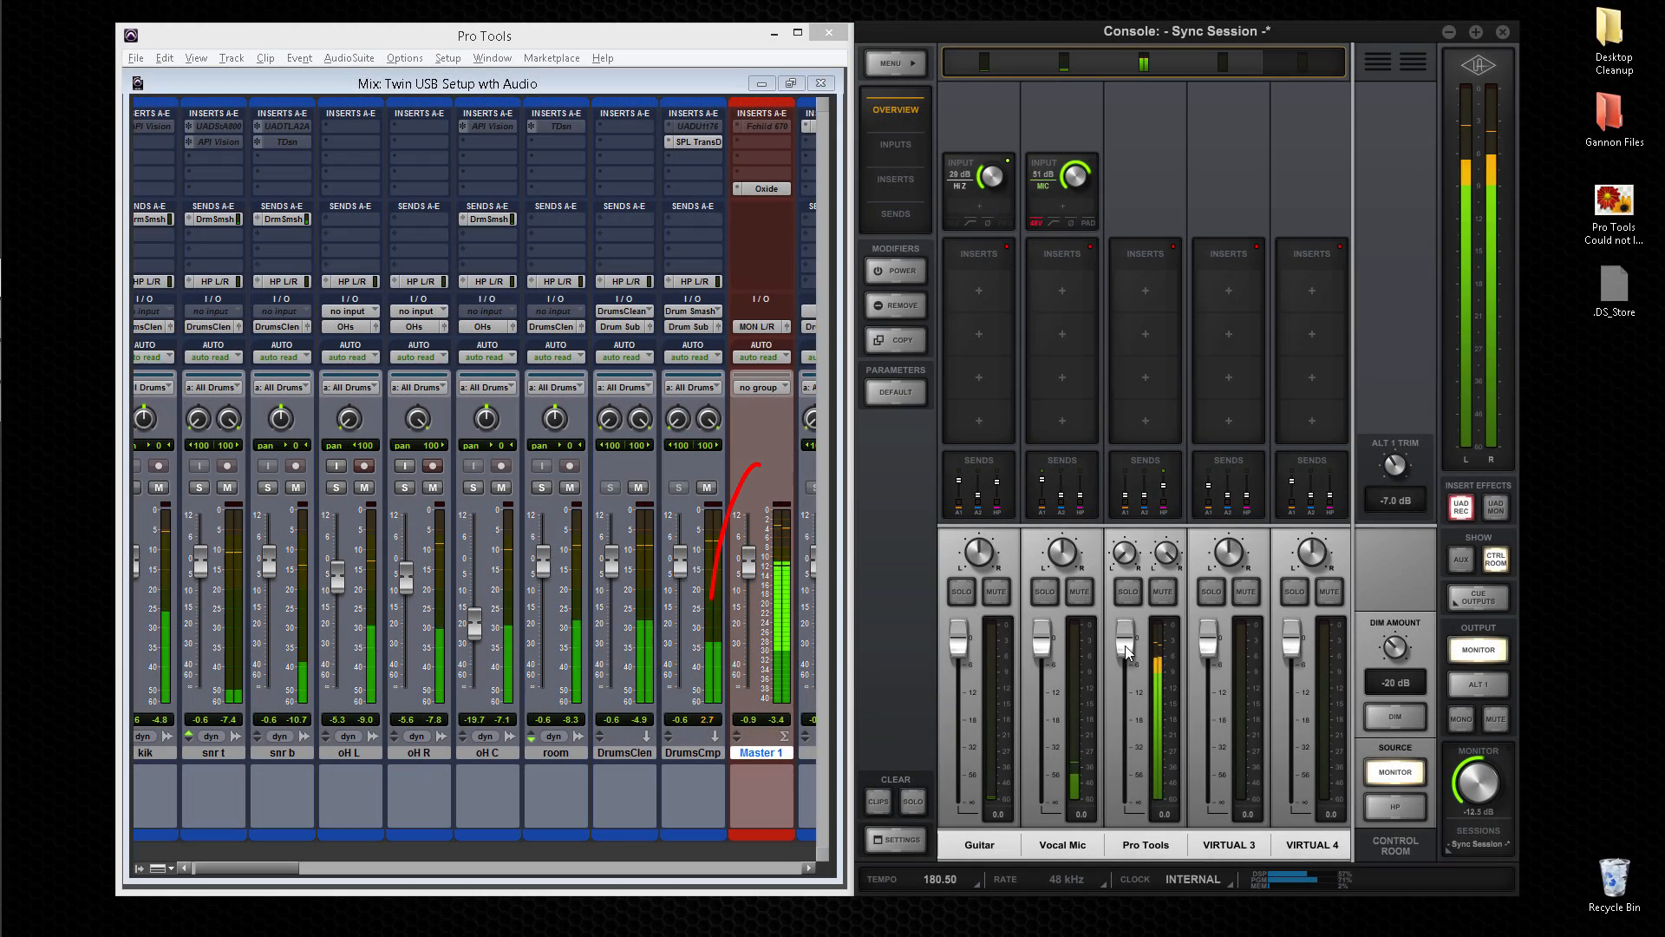
Lower the Console's Pro Tools fader to about -4 dB and adjust the neighbouring input channel faders.
left_click_drag(1126, 645, 1122, 660)
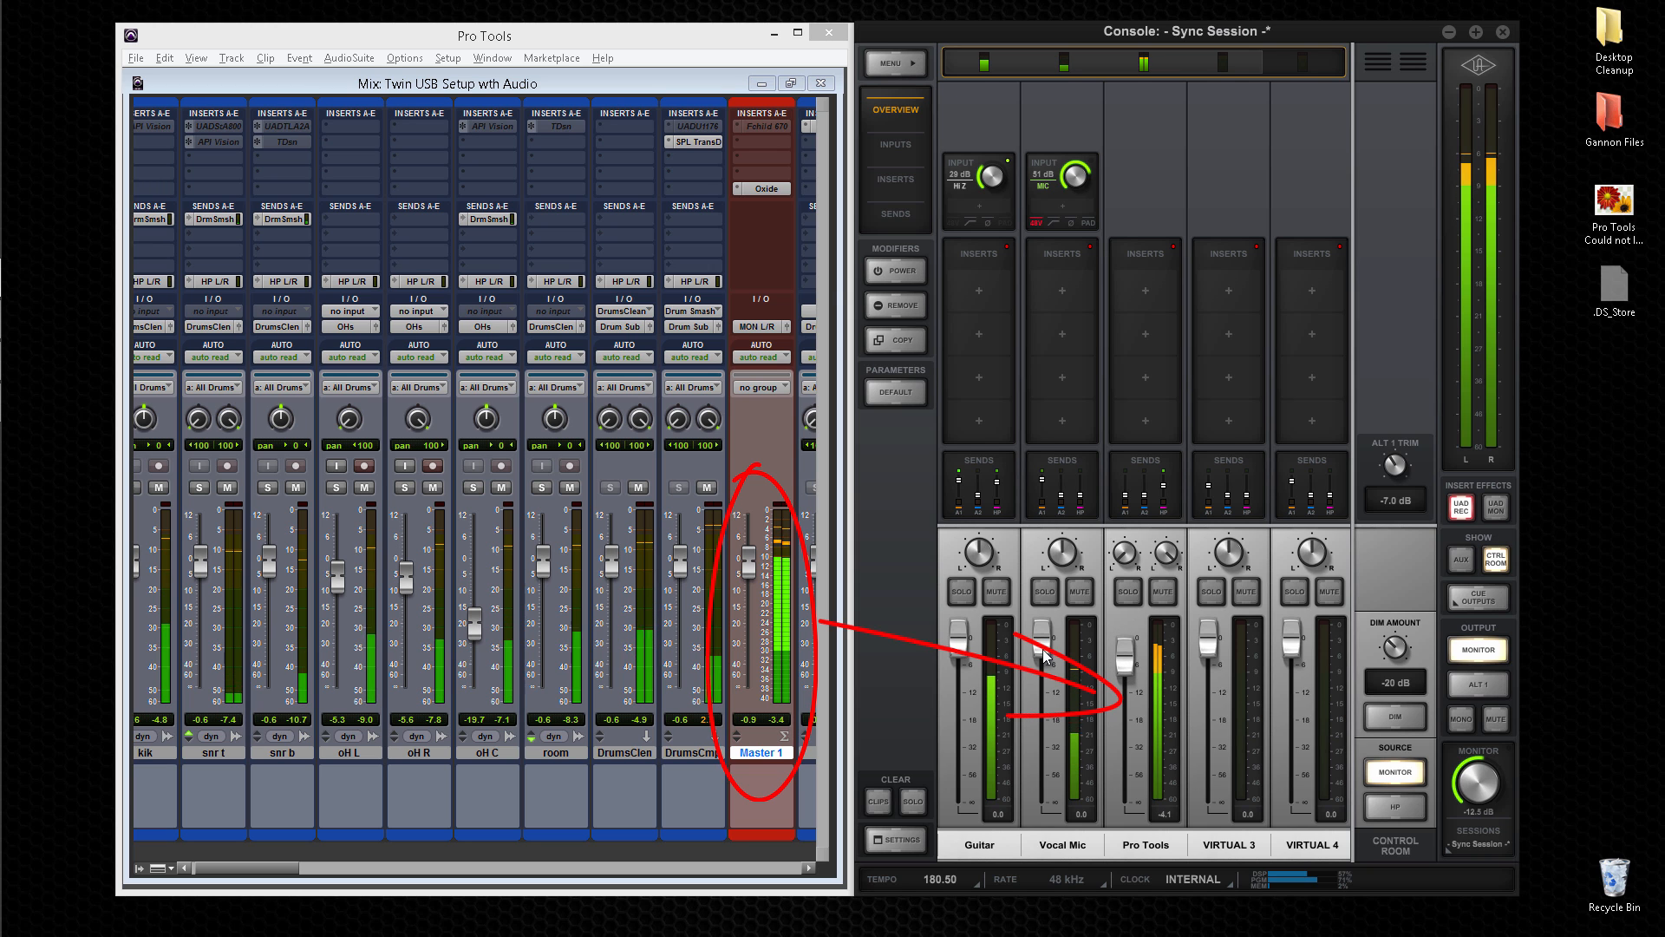
left_click_drag(1043, 648, 960, 687)
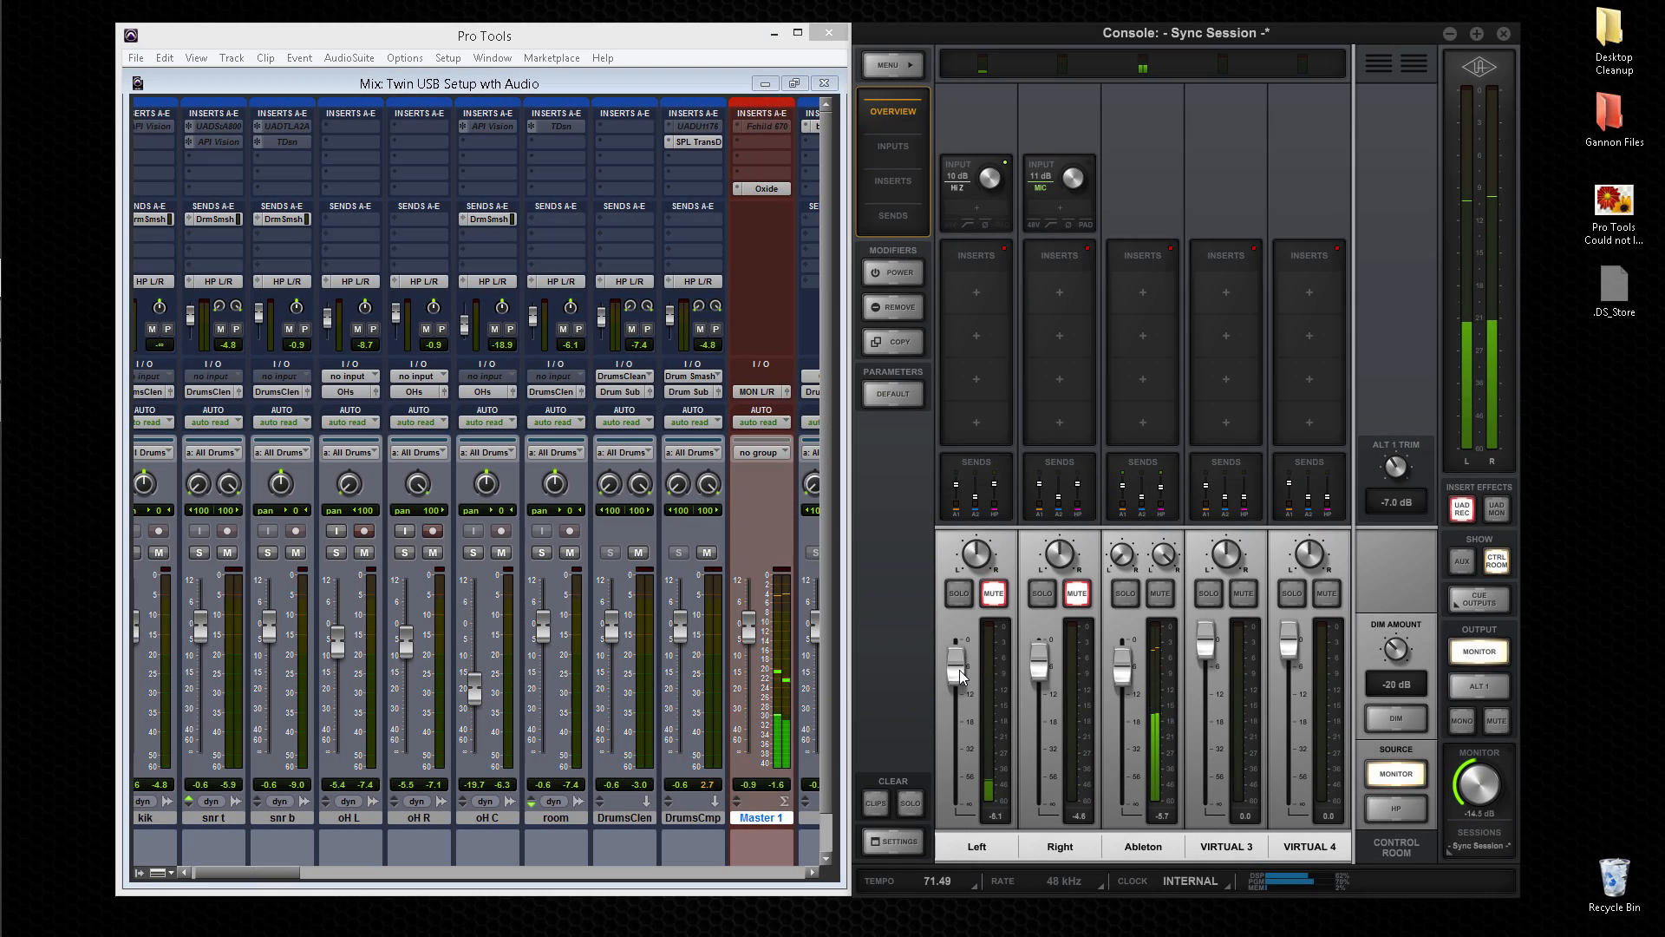
Set the HP cue output source to HP and adjust the ANALOG 1 channel's AUX 1 send level.
left_click(902, 217)
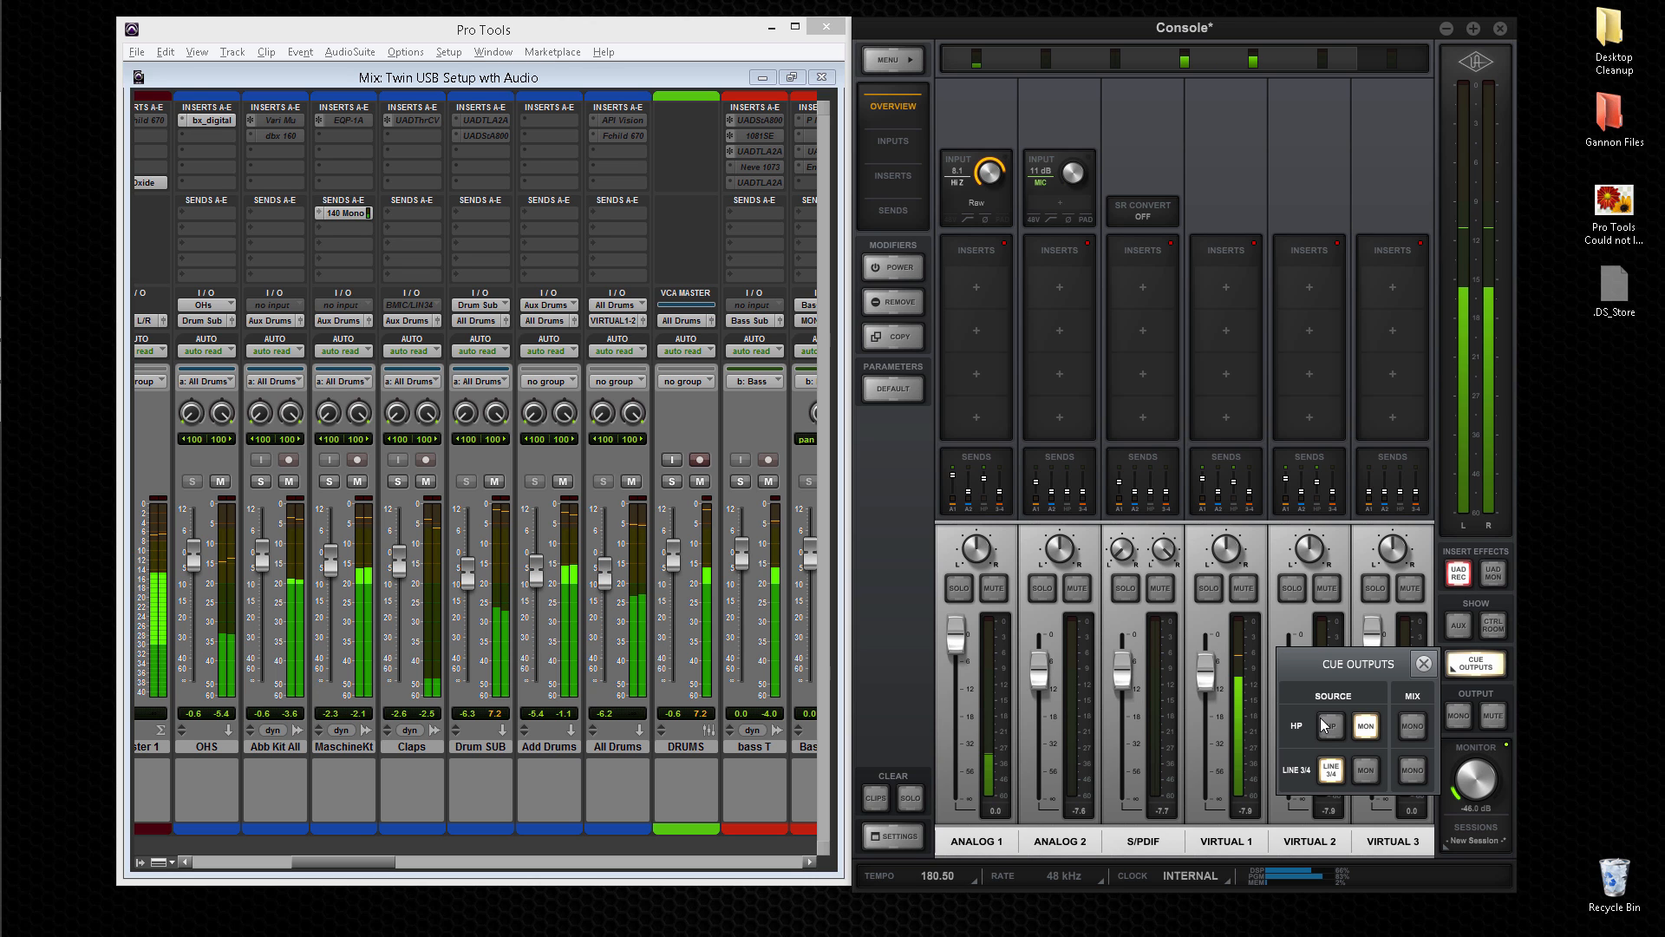
left_click(1329, 725)
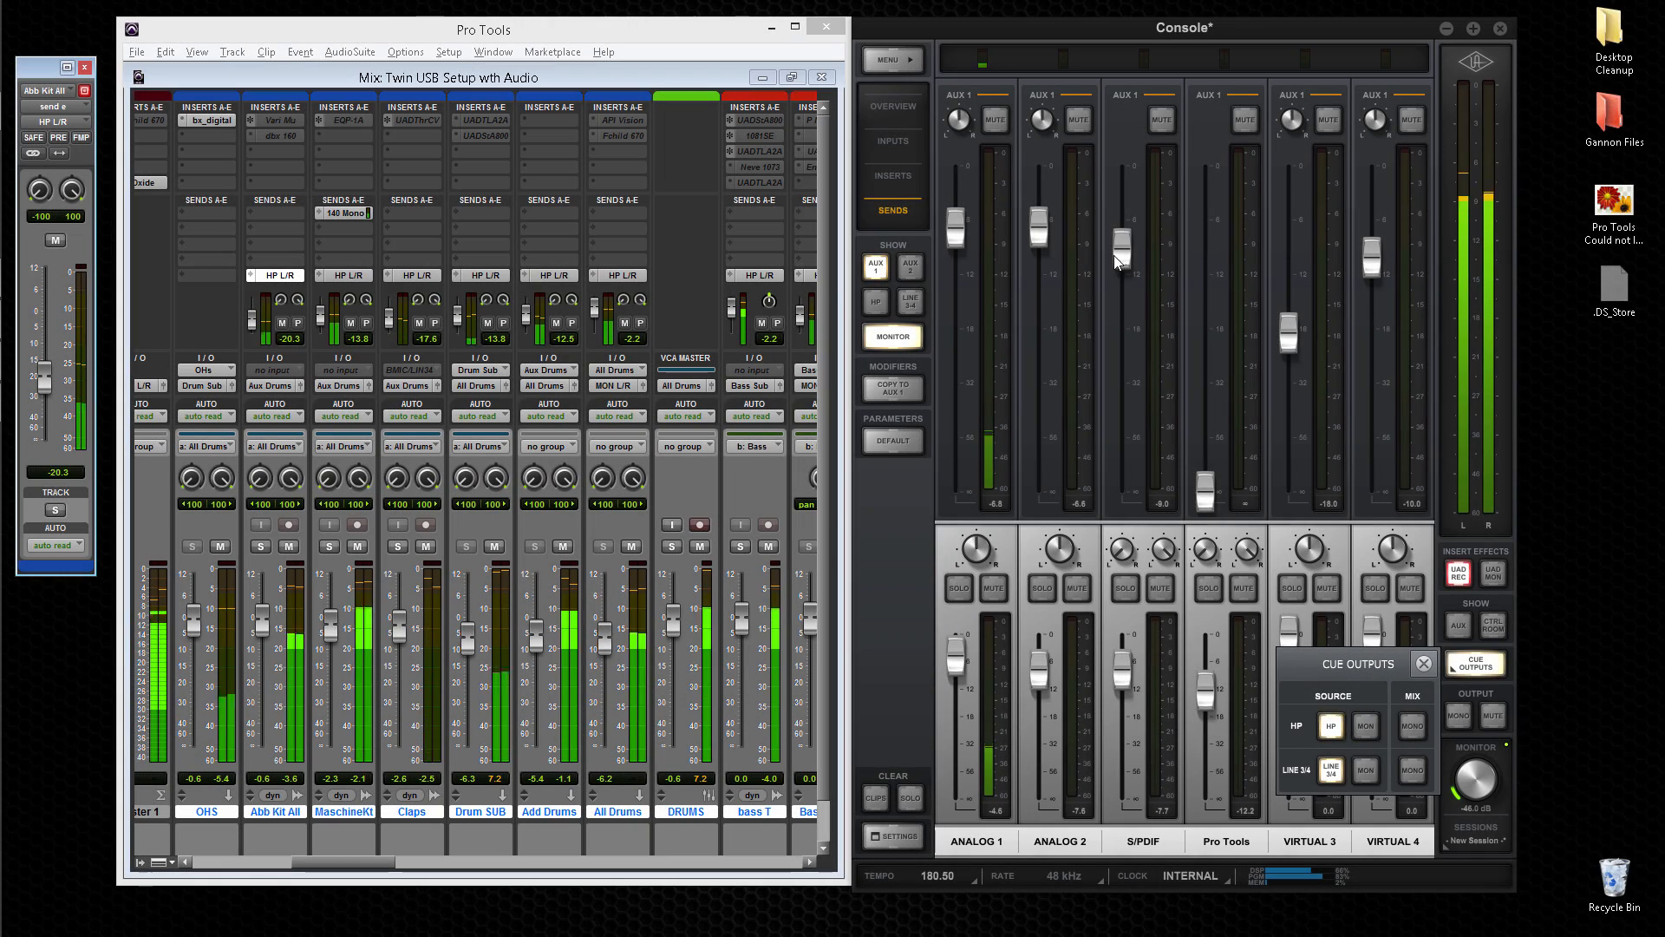
left_click(1423, 663)
left_click_drag(963, 238, 971, 246)
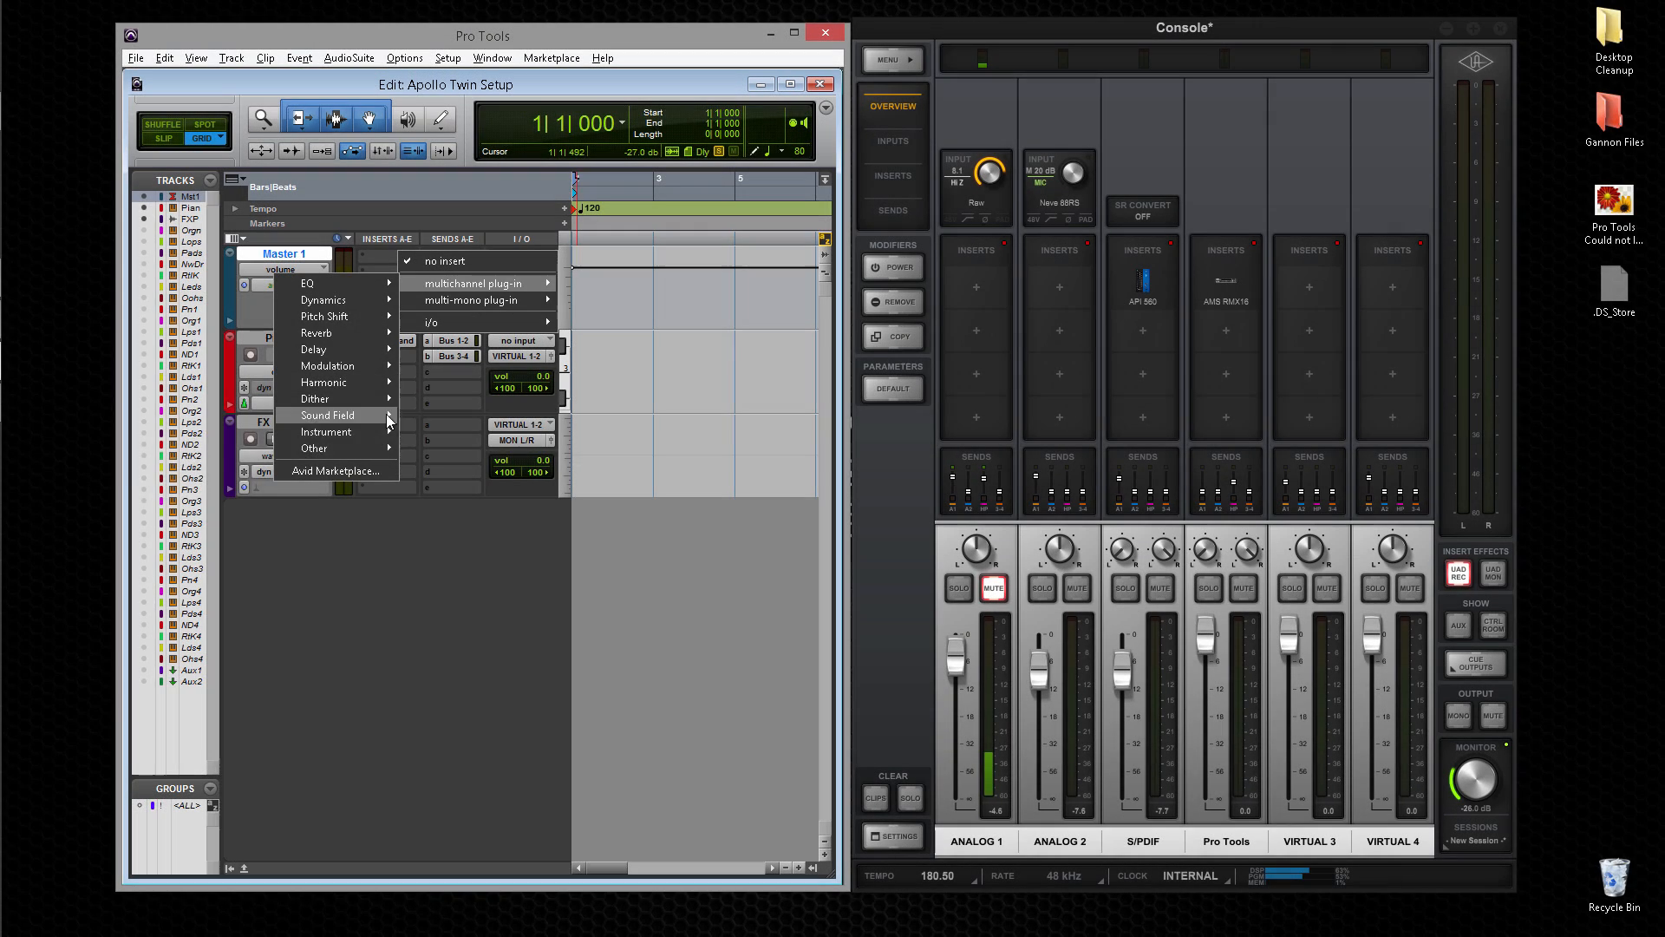
Insert the Console Recall (stereo) multichannel plug-in on the Master 1 track.
mouse_move(380, 453)
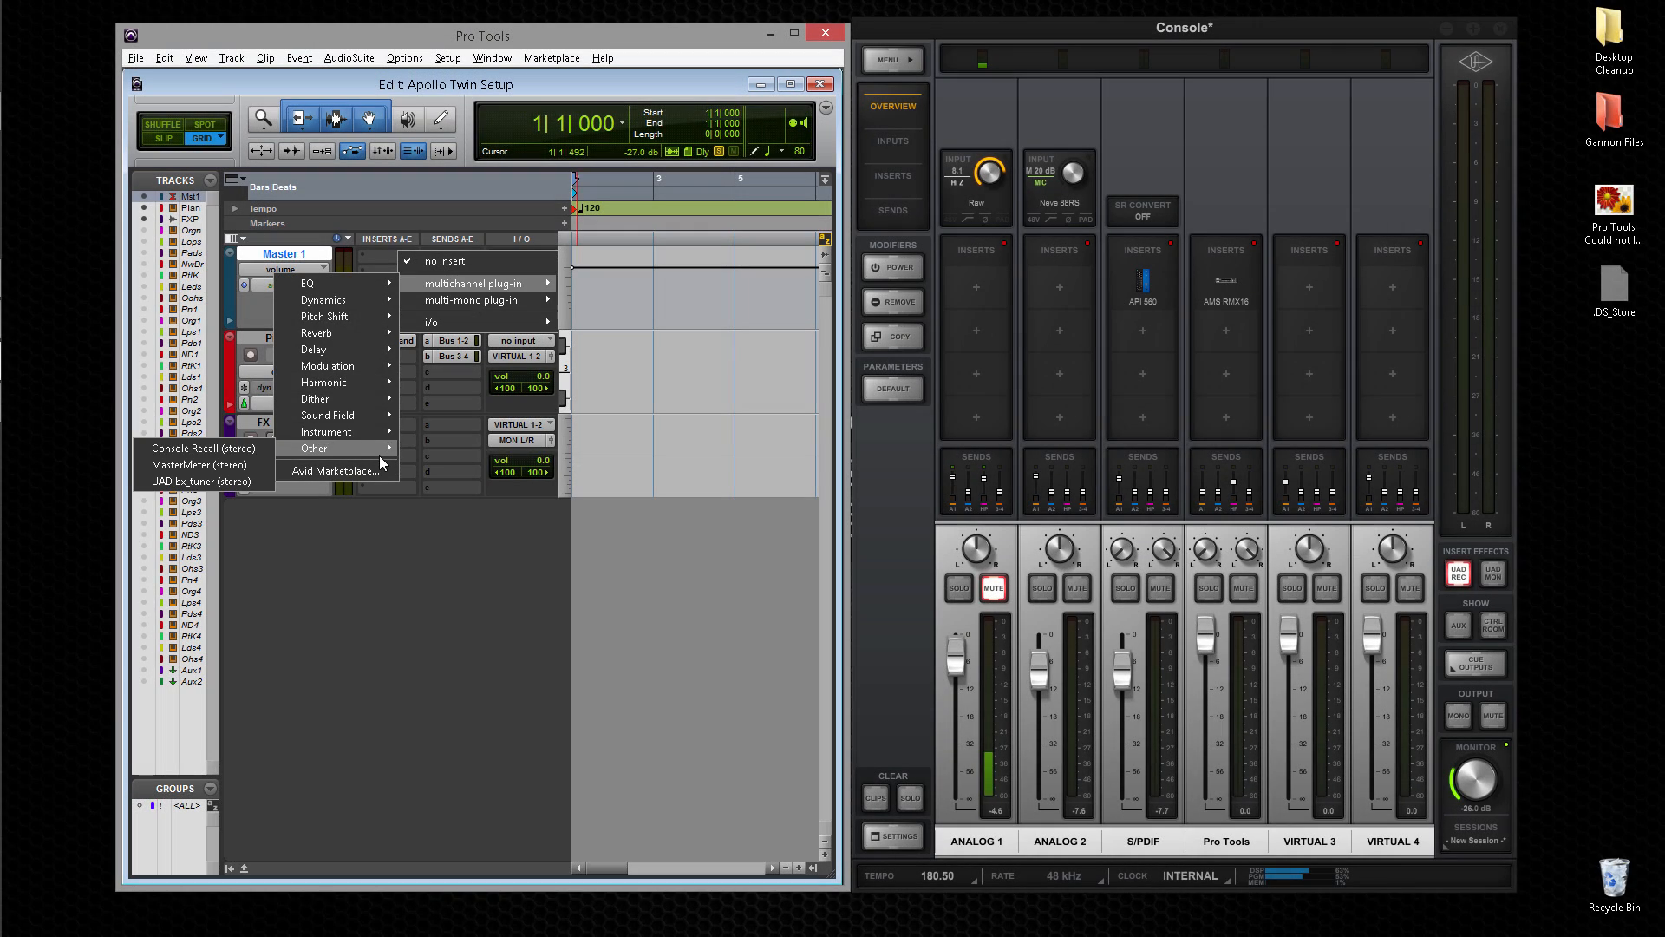
left_click(243, 448)
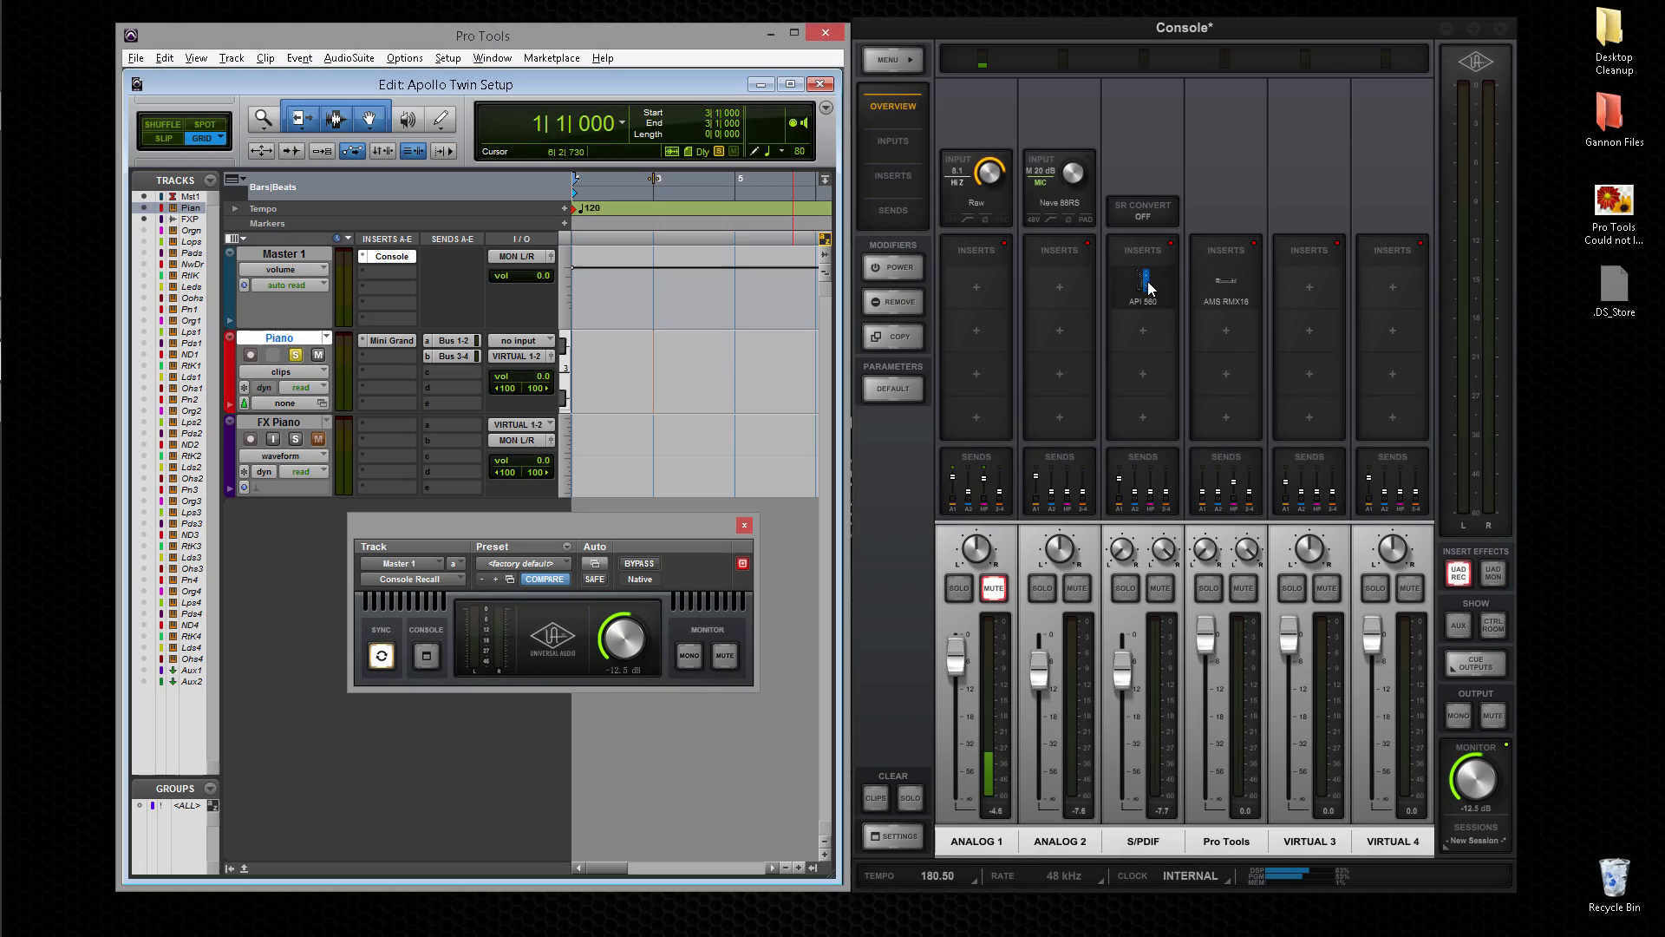
Open the API 560 on the S/PDIF channel and boost its 125 Hz band.
left_click(1145, 287)
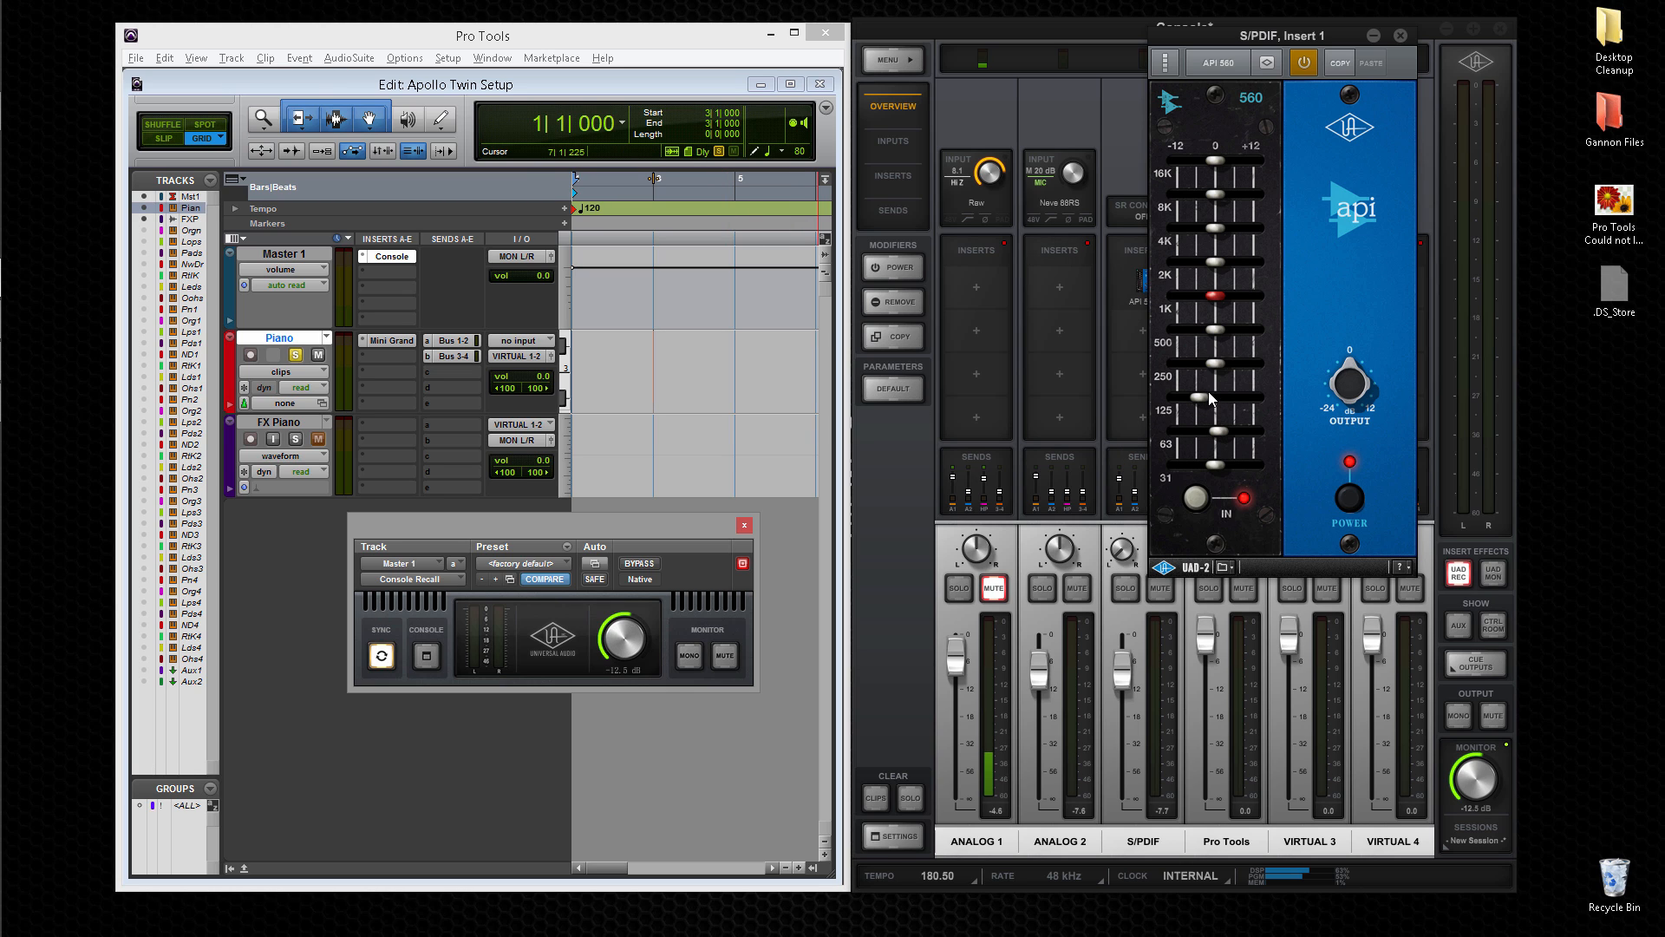
left_click_drag(1210, 398, 1223, 399)
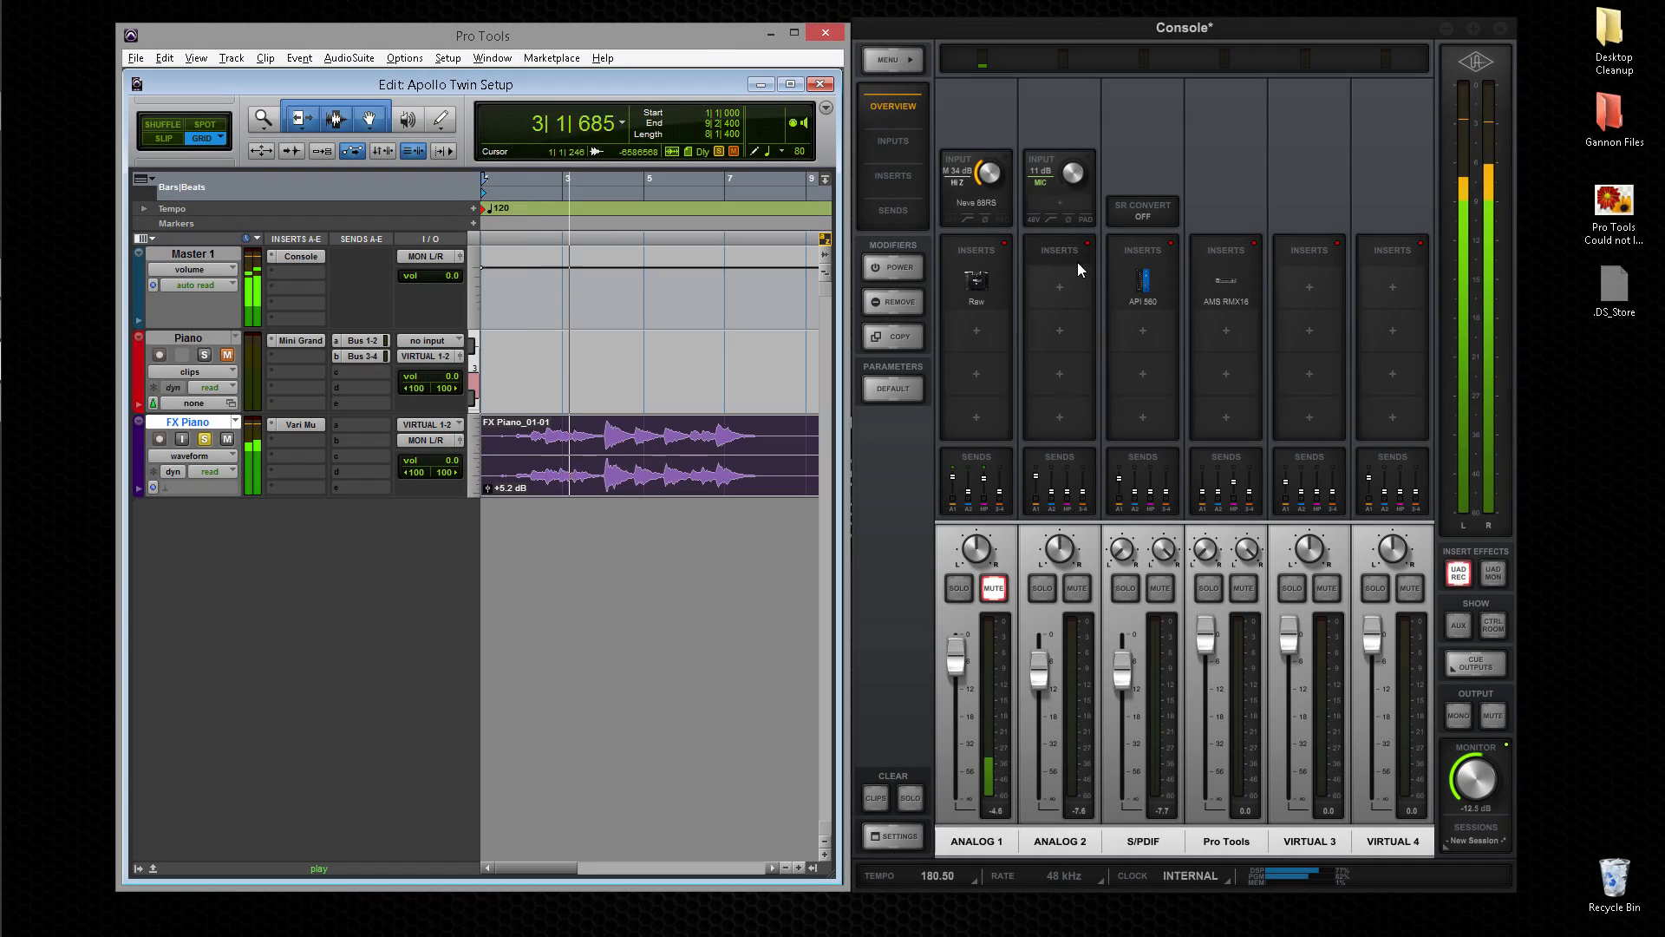
Open the S/PDIF API 560, ANALOG 1's Neve 88RS and FX Piano's Manley Vari Mu, arranging the Neve window beside them.
left_click(1143, 282)
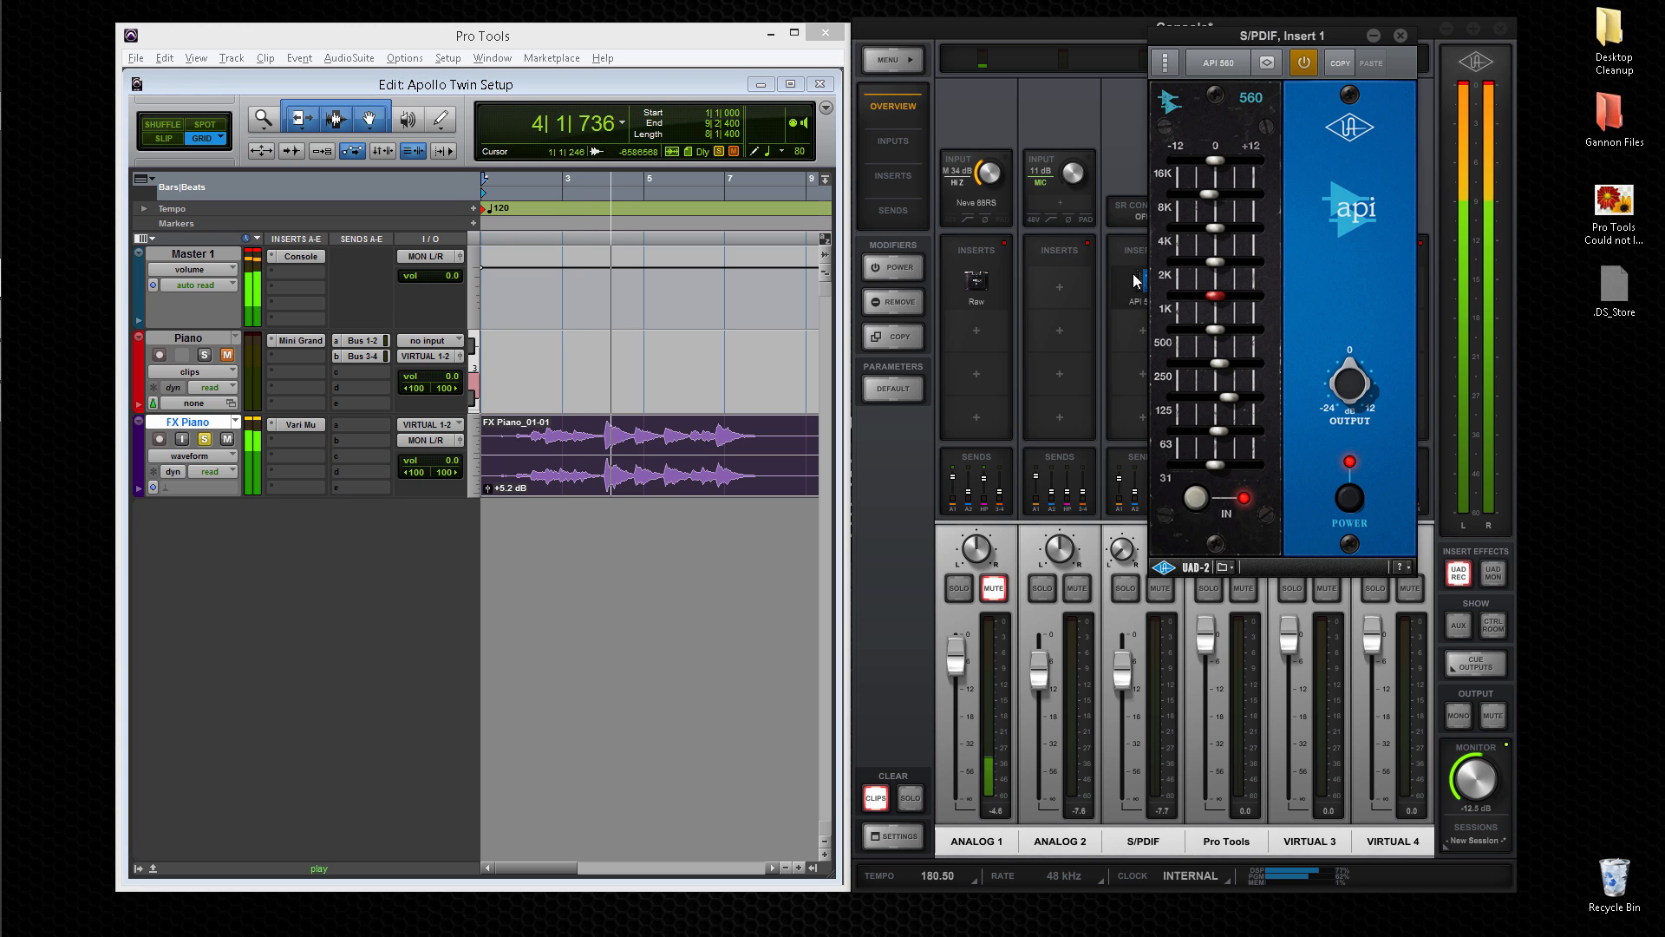
left_click(987, 209)
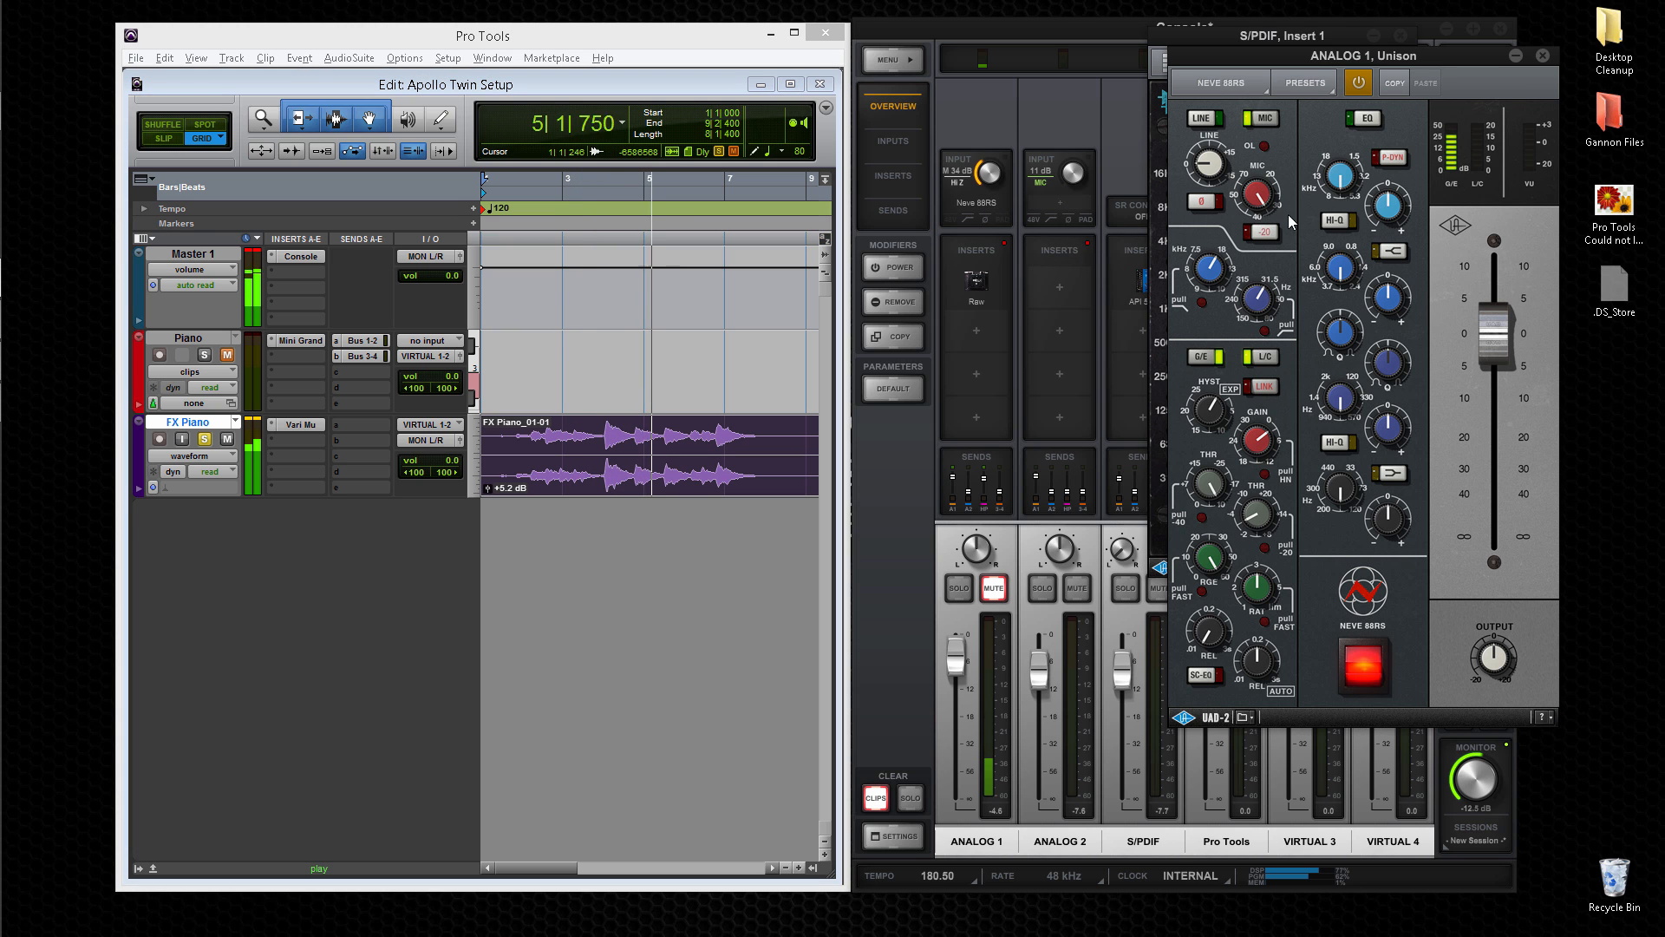
left_click_drag(1277, 65, 1270, 90)
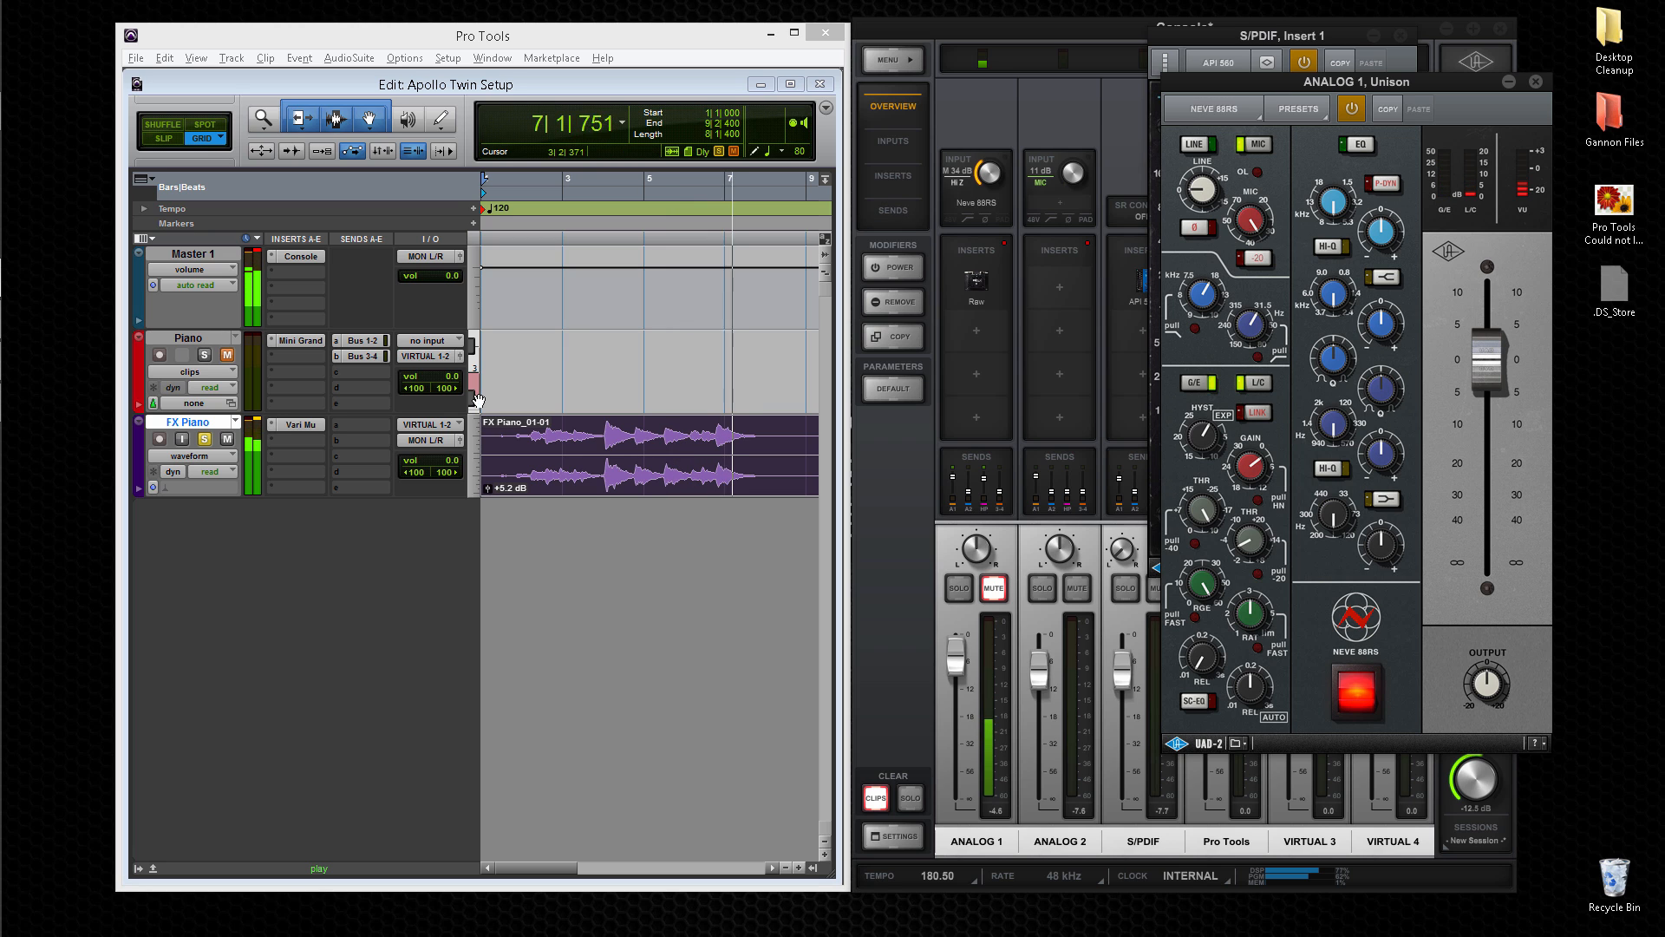
left_click(311, 424)
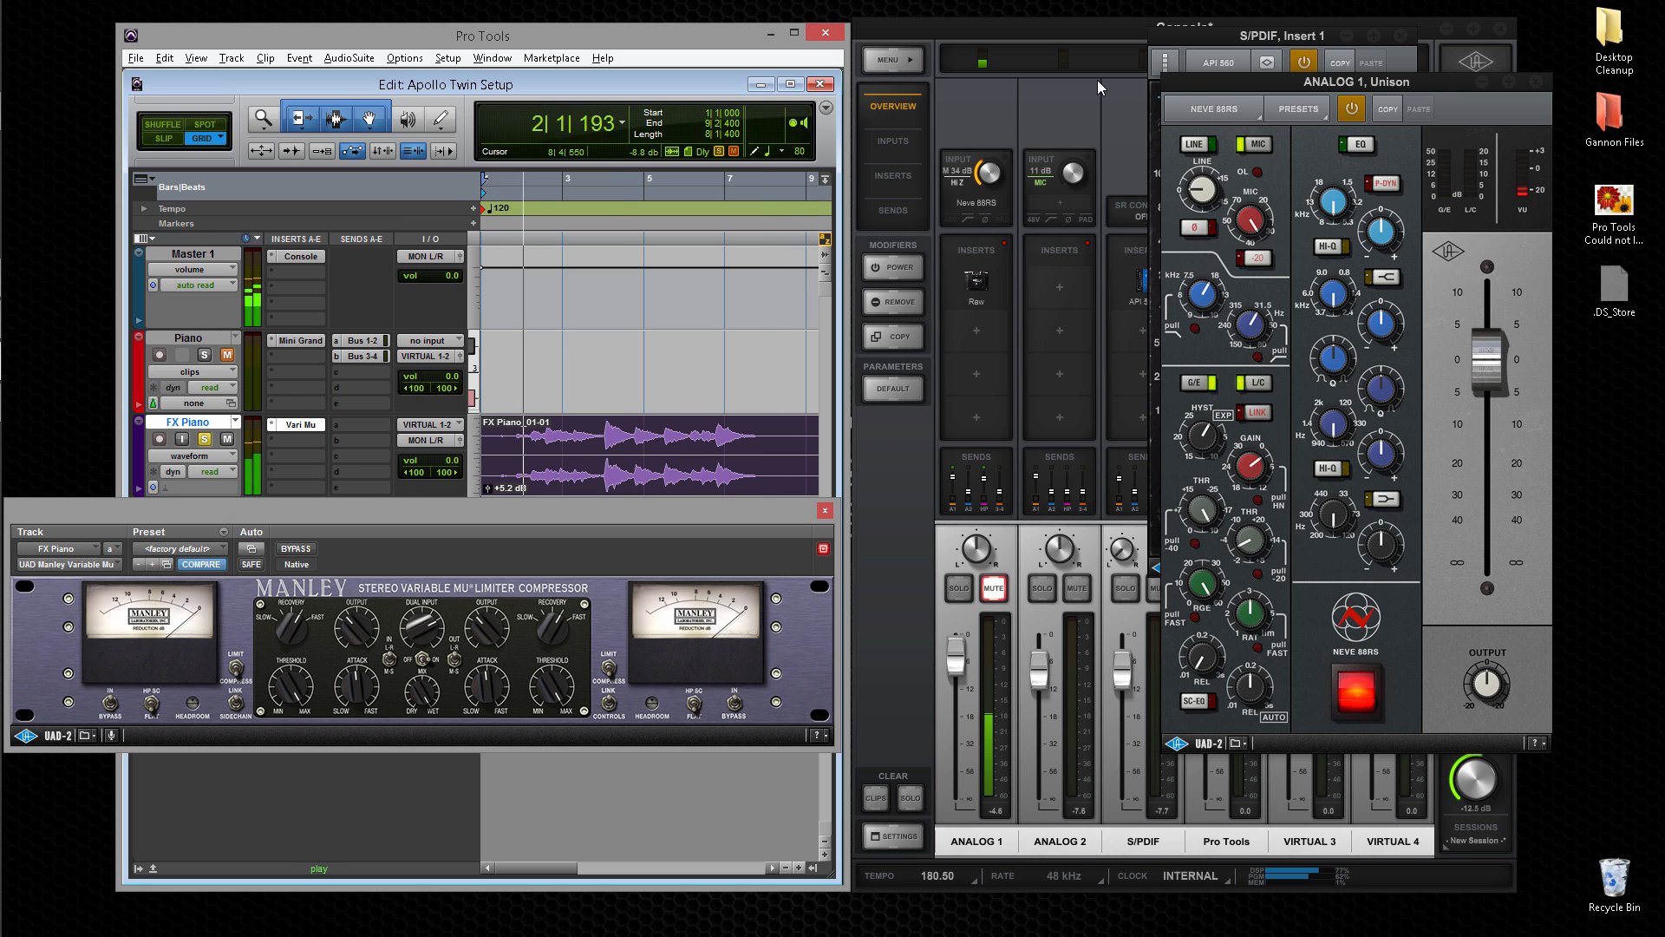
left_click_drag(1200, 85, 1086, 133)
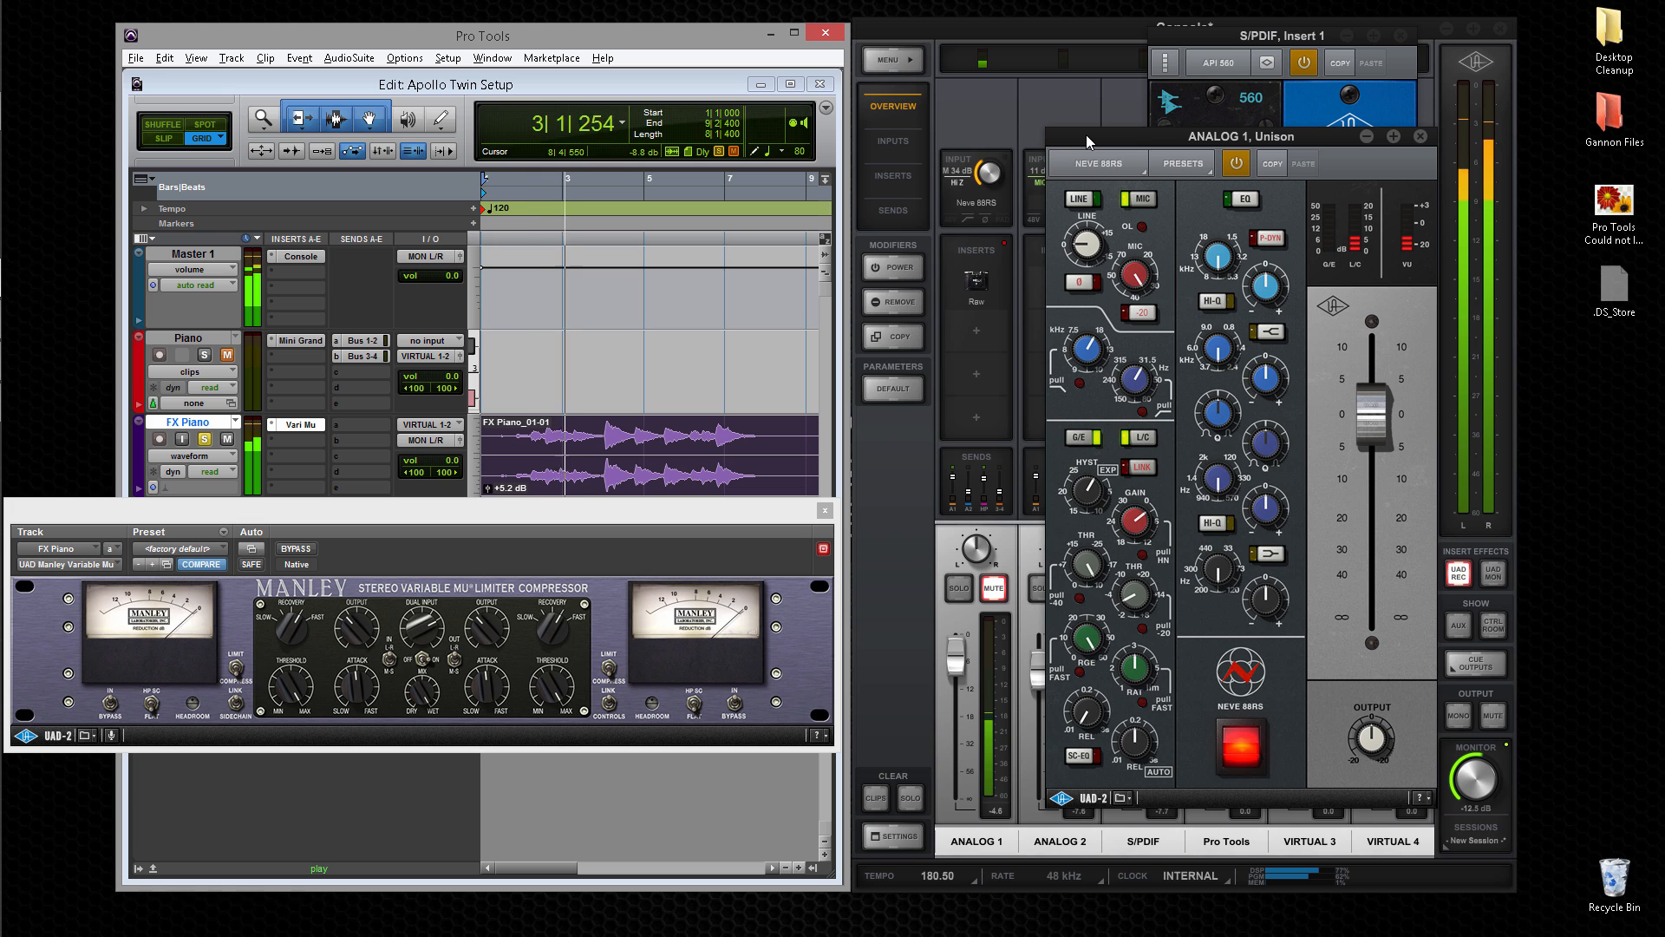
Bring the S/PDIF channel's API 560 to the front and boost its 2 kHz band.
left_click(1190, 39)
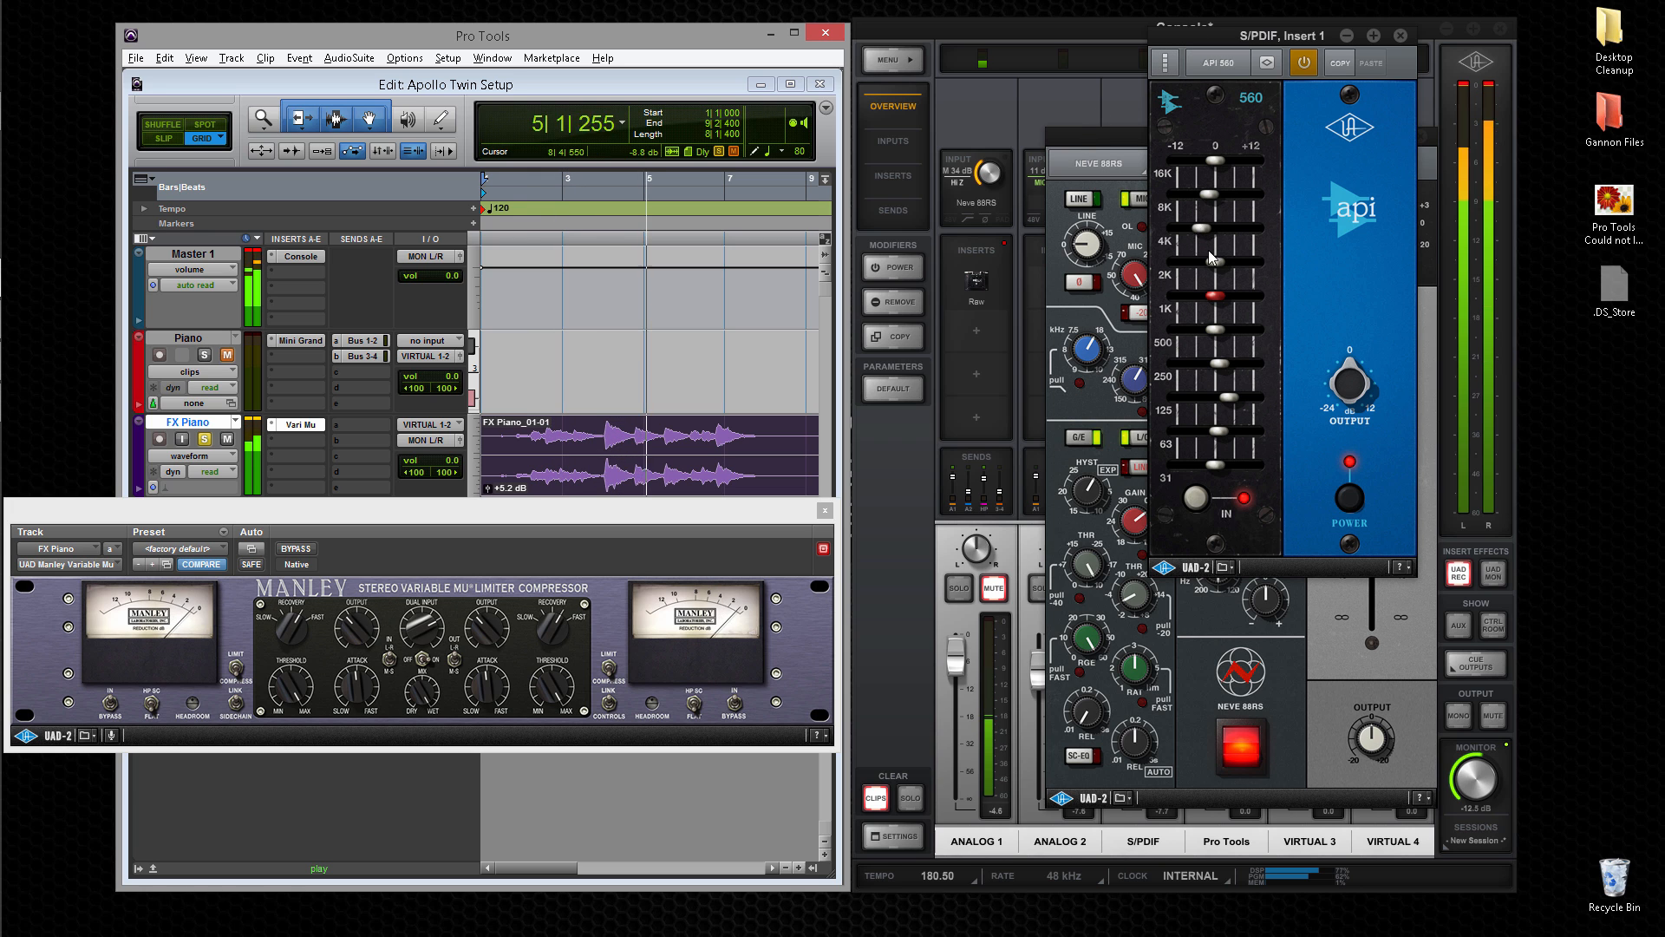
left_click_drag(1213, 260, 1226, 261)
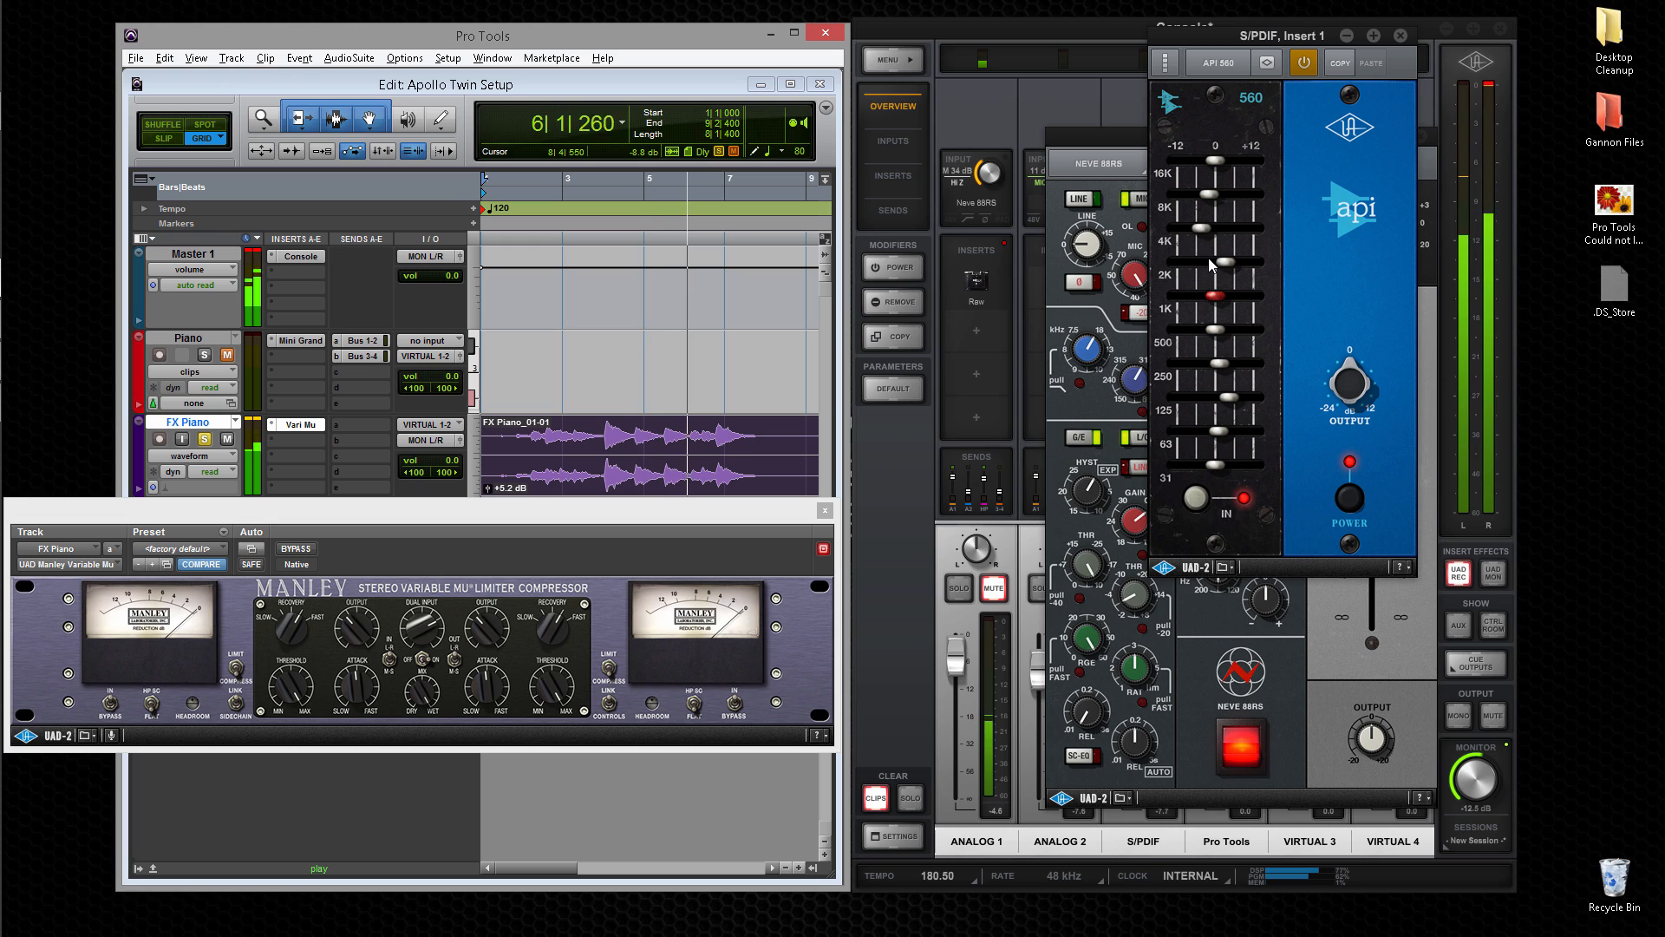